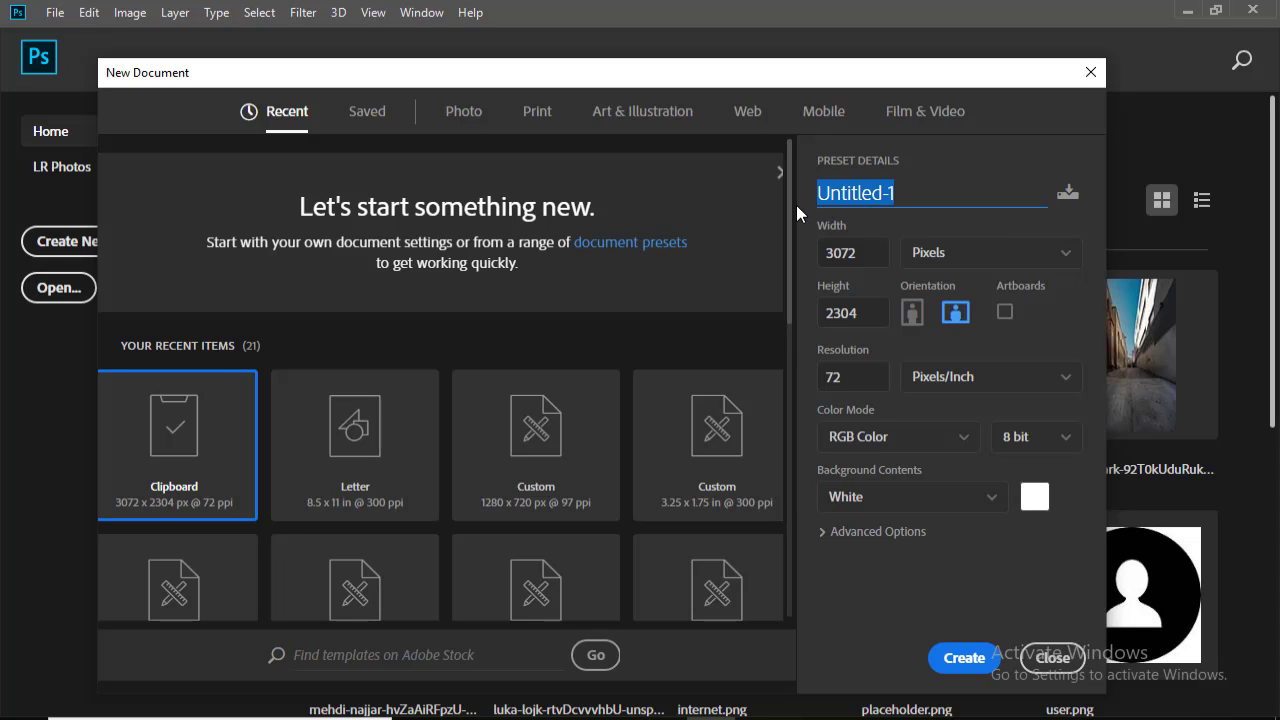
Name the new document "Business flyer design".
{"action": "type", "text": "Business fgl"}
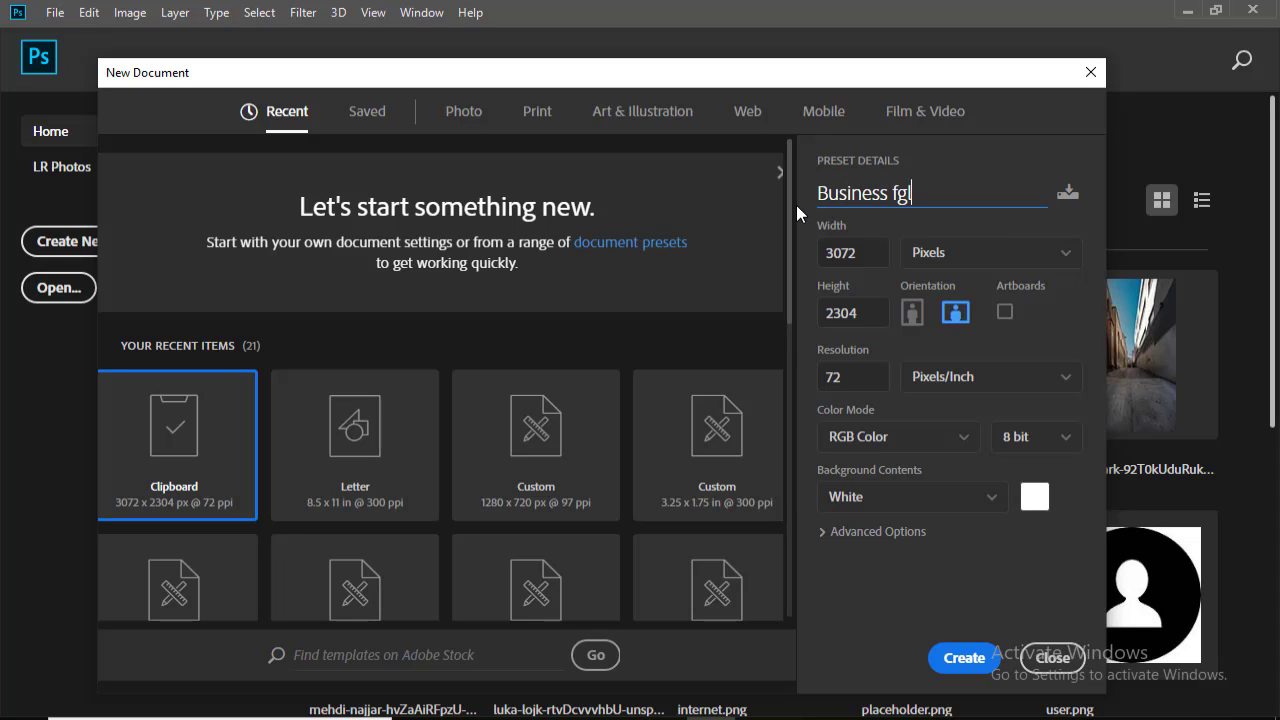
{"action": "type", "text": "y"}
{"action": "key", "text": "BackSpace"}
{"action": "key", "text": "BackSpace"}
{"action": "key", "text": "BackSpace"}
{"action": "type", "text": "lyer design"}
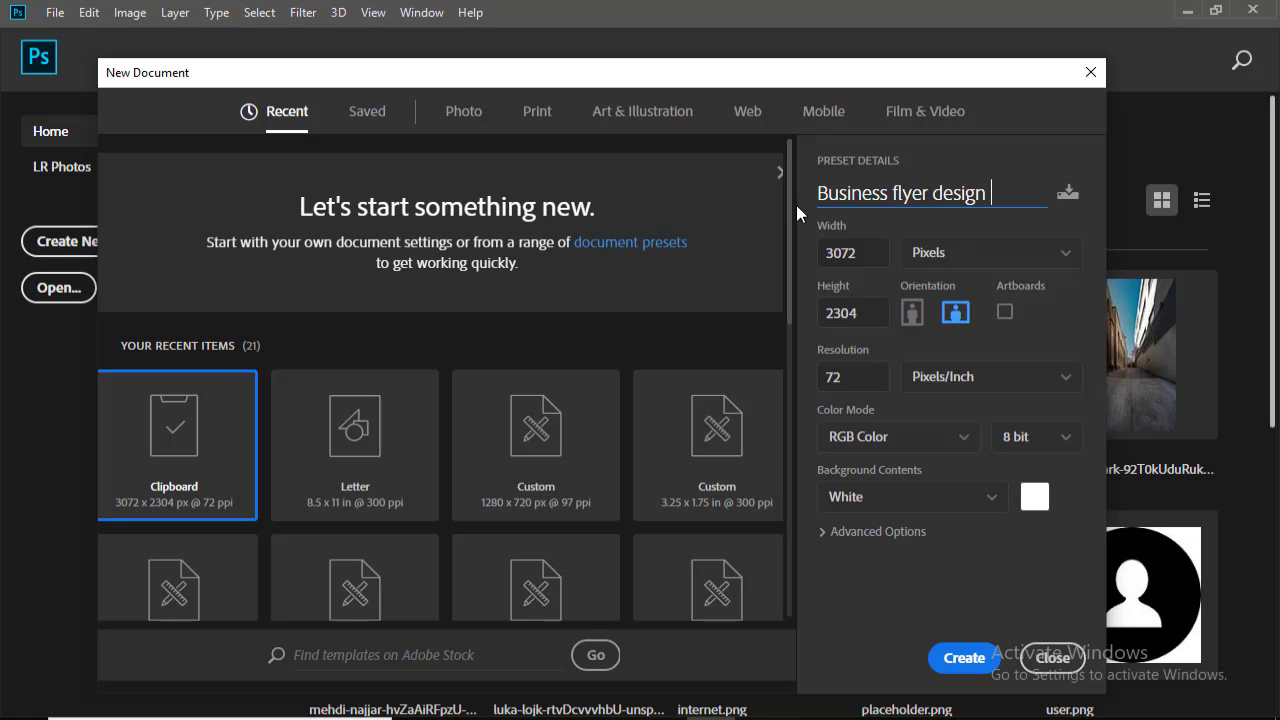
Create the document from the Letter preset, 8.5 x 11 in portrait at 300 ppi, and collapse the Character panel.
{"action": "left_click", "coordinate": [340, 449]}
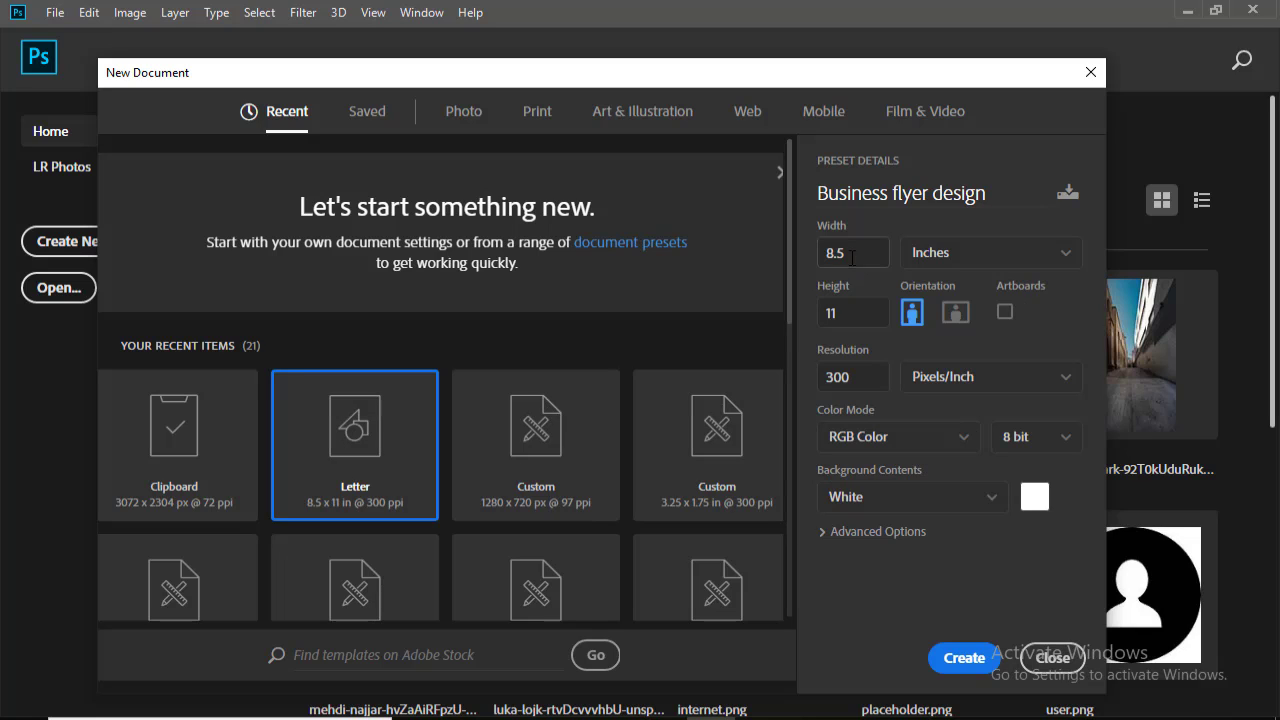
{"action": "left_click", "coordinate": [826, 312]}
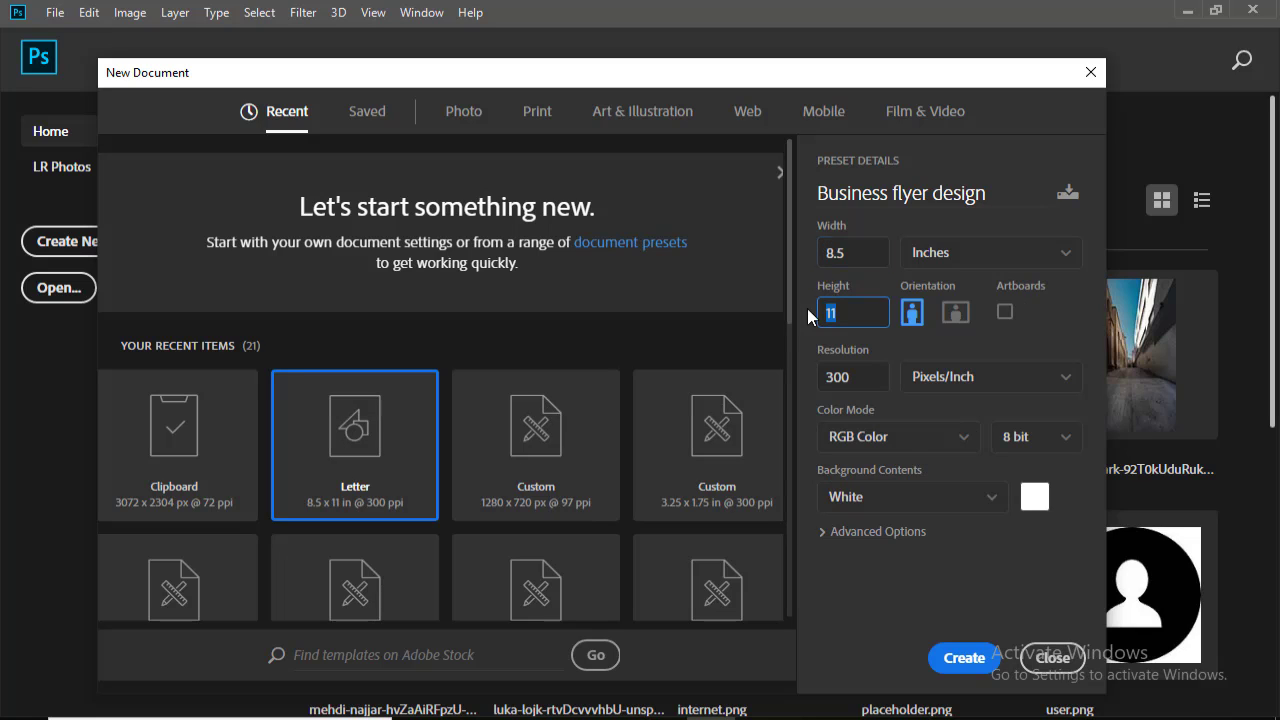
{"action": "left_click", "coordinate": [962, 660]}
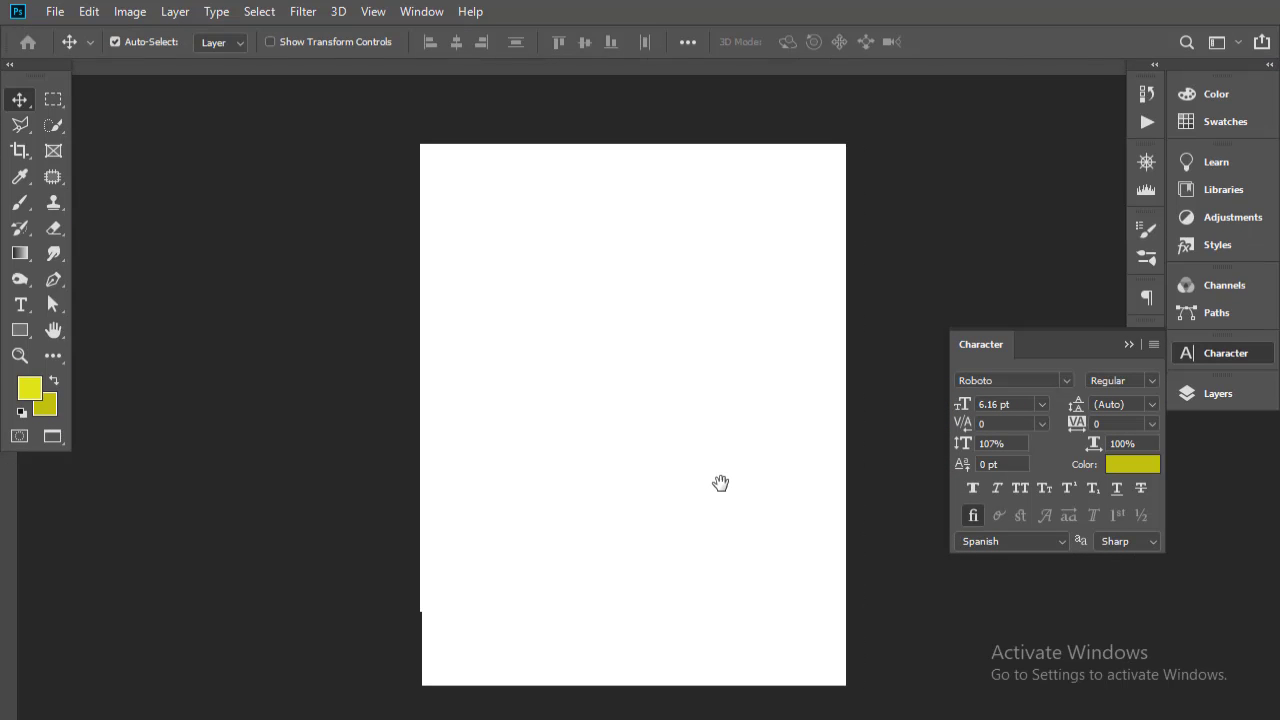
{"action": "left_click", "coordinate": [1129, 345]}
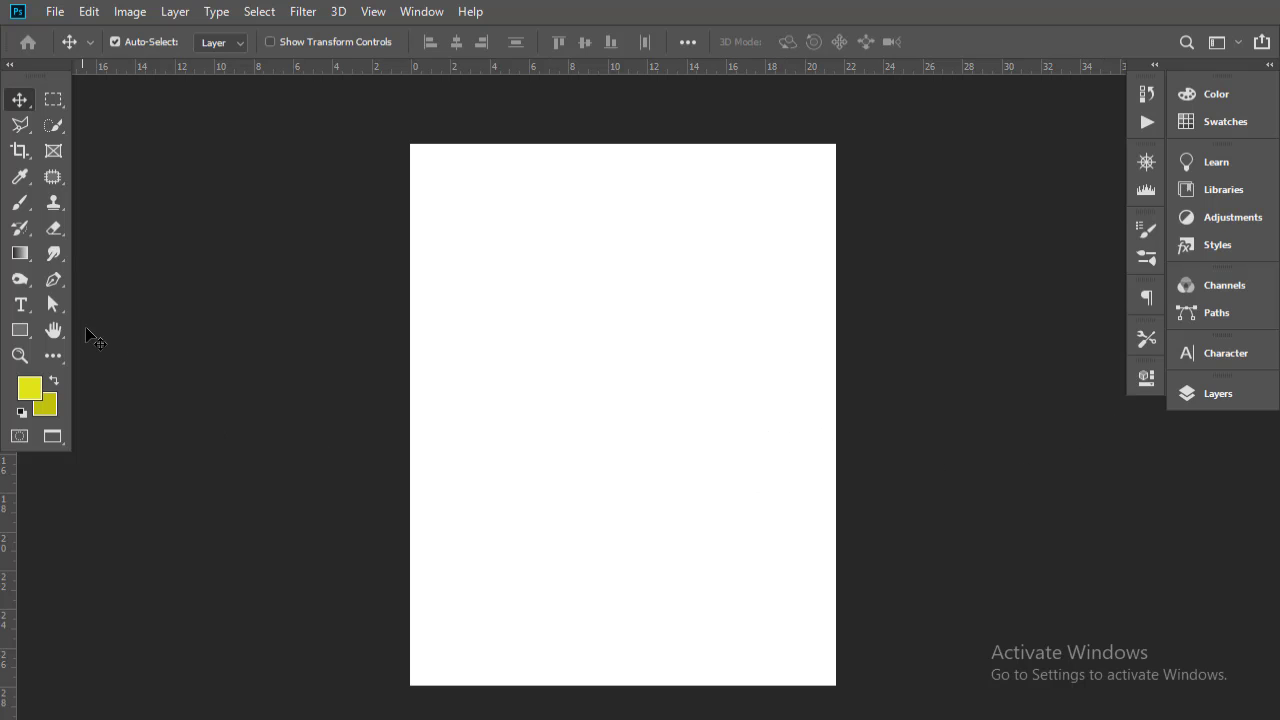
Draw a vertical rectangle about 735 x 3600 px through the middle of the page and fill it with light grey.
{"action": "left_click", "coordinate": [25, 334]}
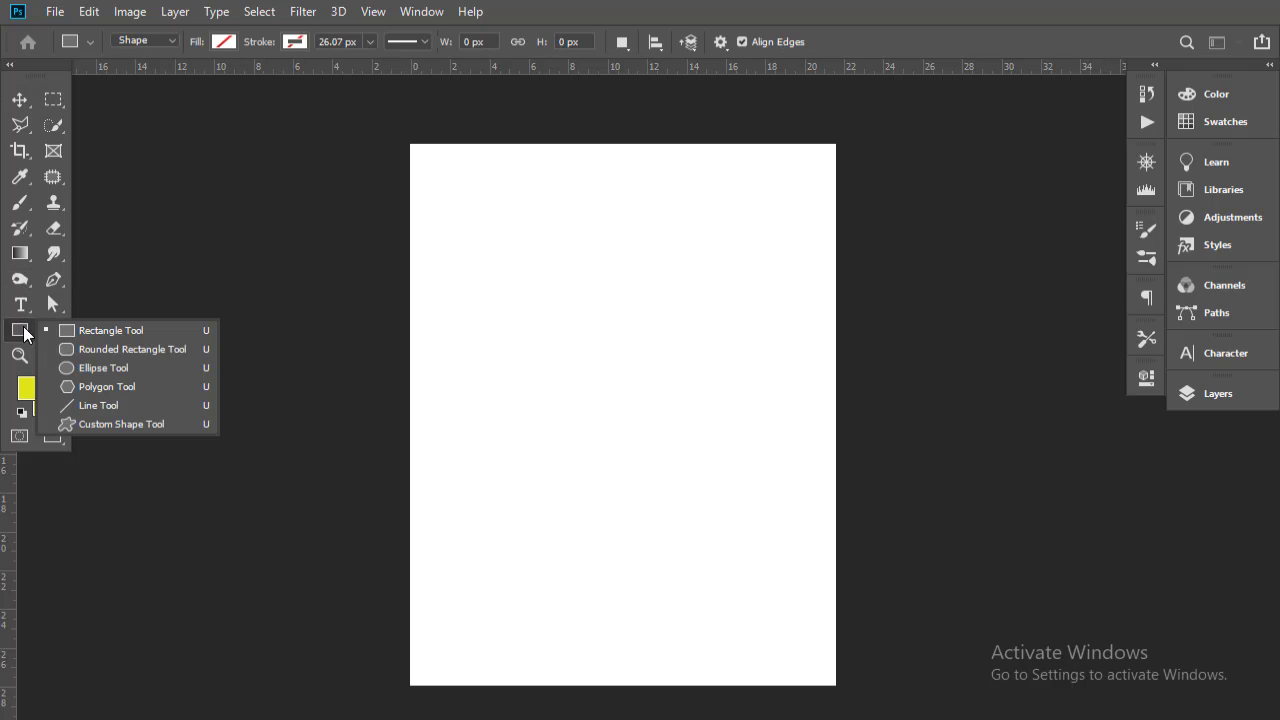
{"action": "left_click", "coordinate": [96, 327]}
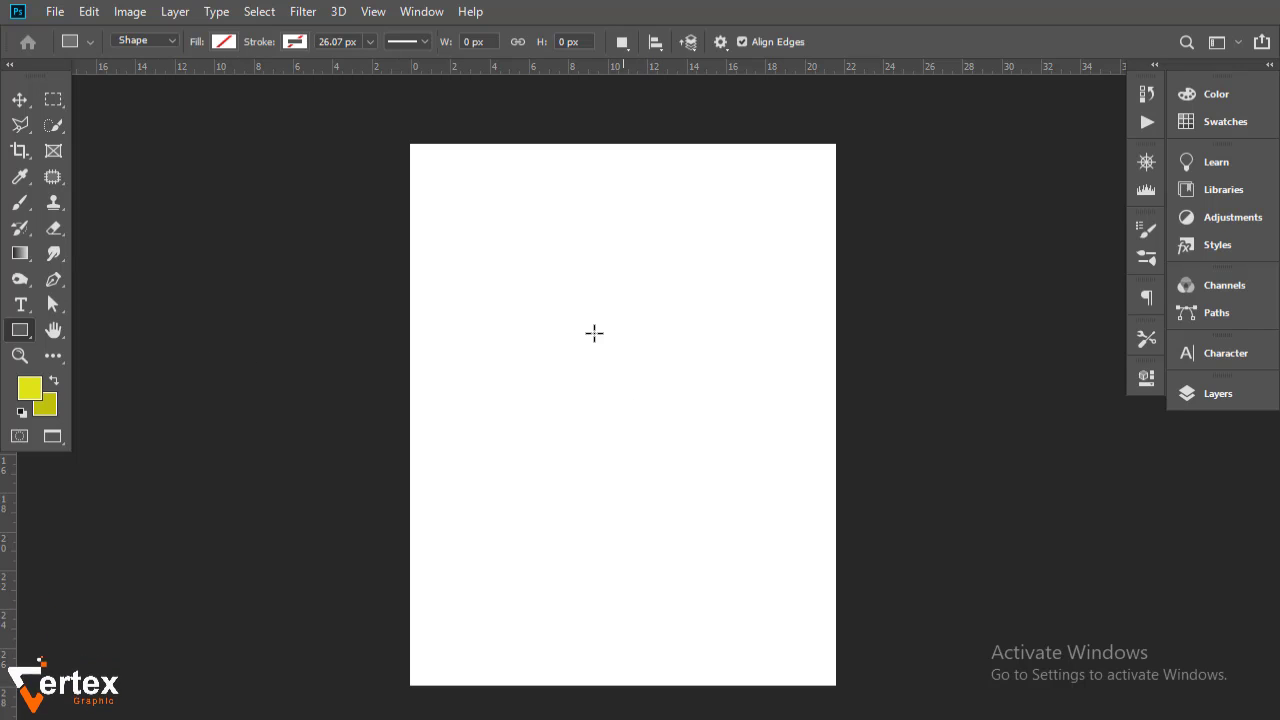
{"action": "left_click_drag", "start_coordinate": [561, 115], "coordinate": [683, 706]}
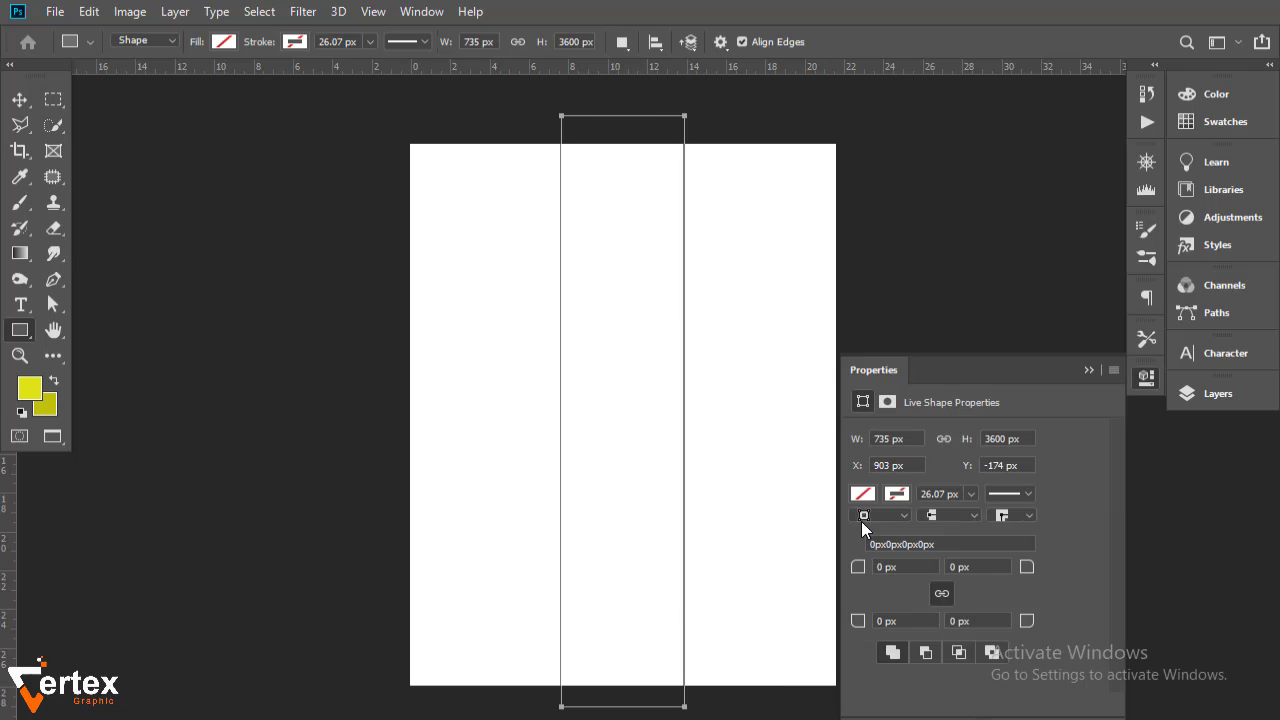
{"action": "left_click", "coordinate": [863, 496]}
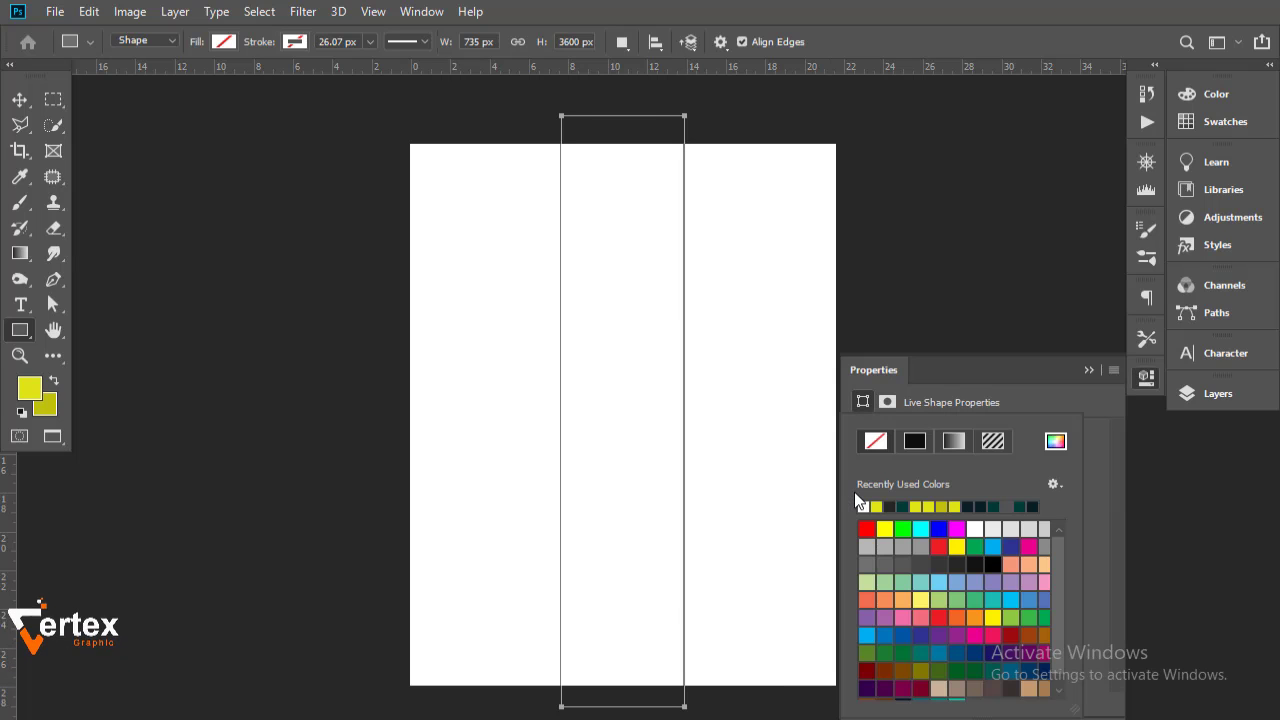
{"action": "left_click", "coordinate": [920, 547]}
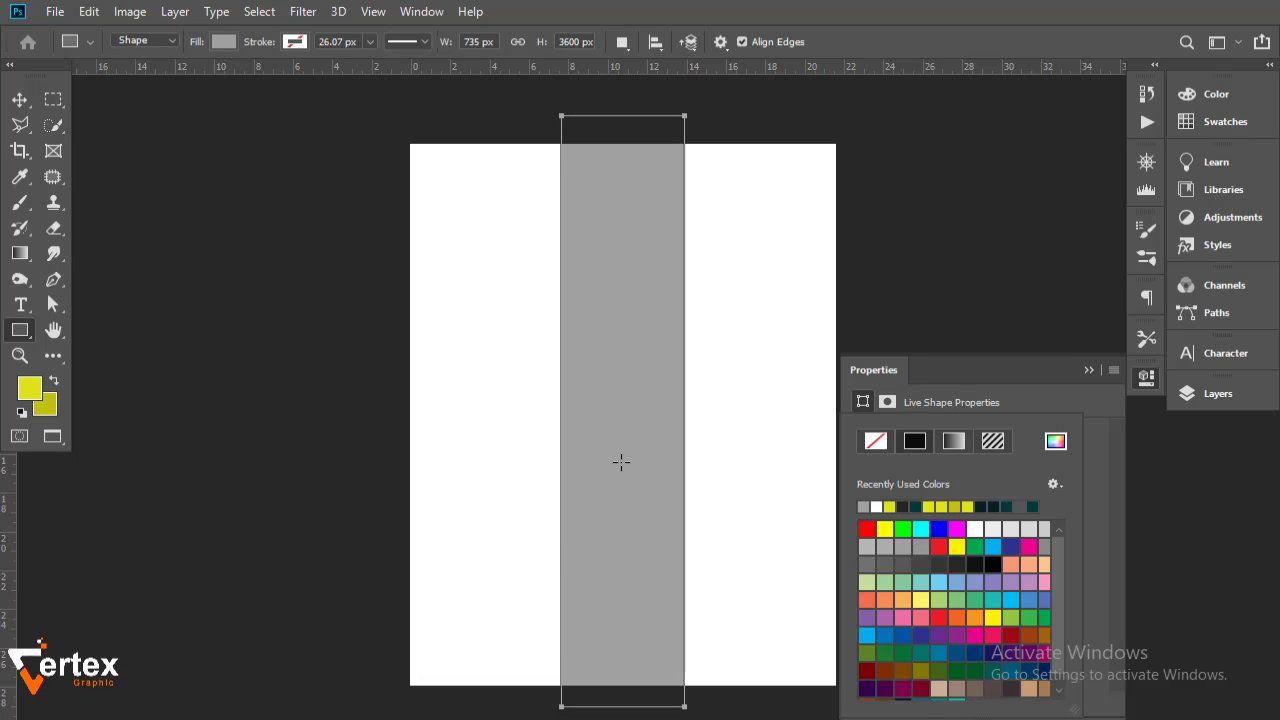
Move the grey rectangle to the left of the page's centre, keeping its size and vertical orientation.
{"action": "left_click", "coordinate": [19, 100]}
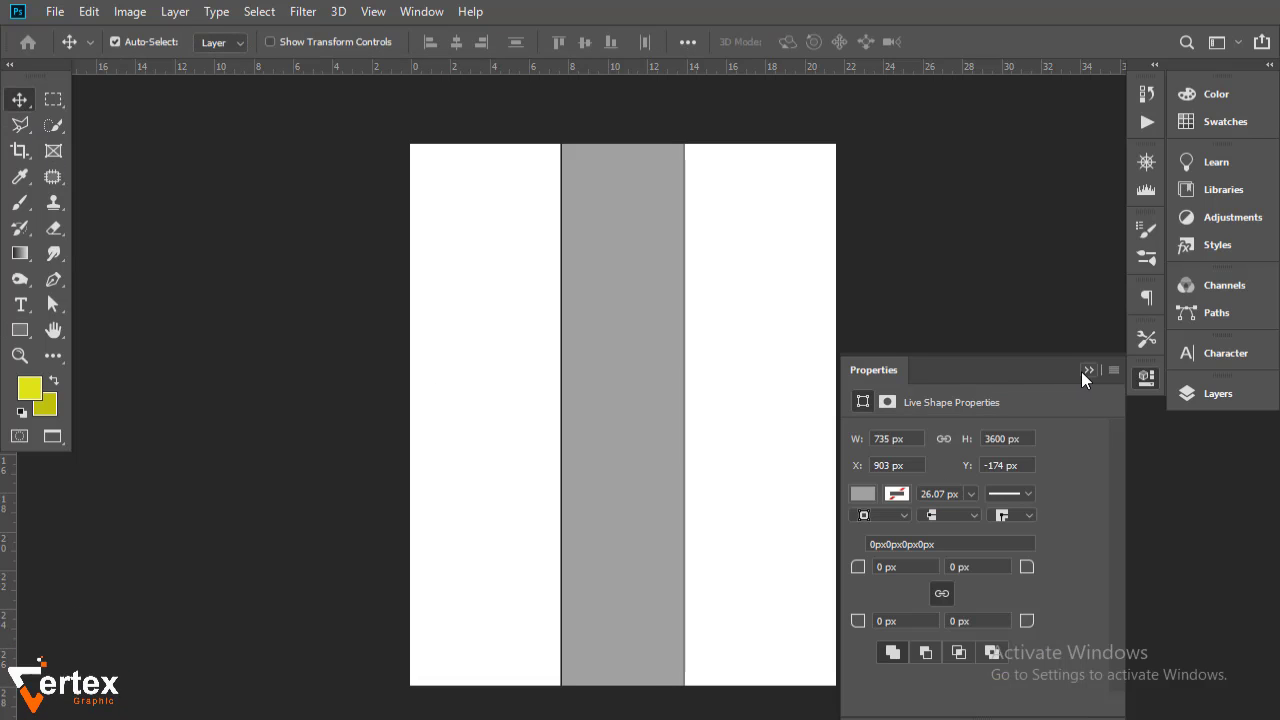
{"action": "left_click", "coordinate": [1088, 371]}
{"action": "left_click_drag", "start_coordinate": [680, 394], "coordinate": [608, 417]}
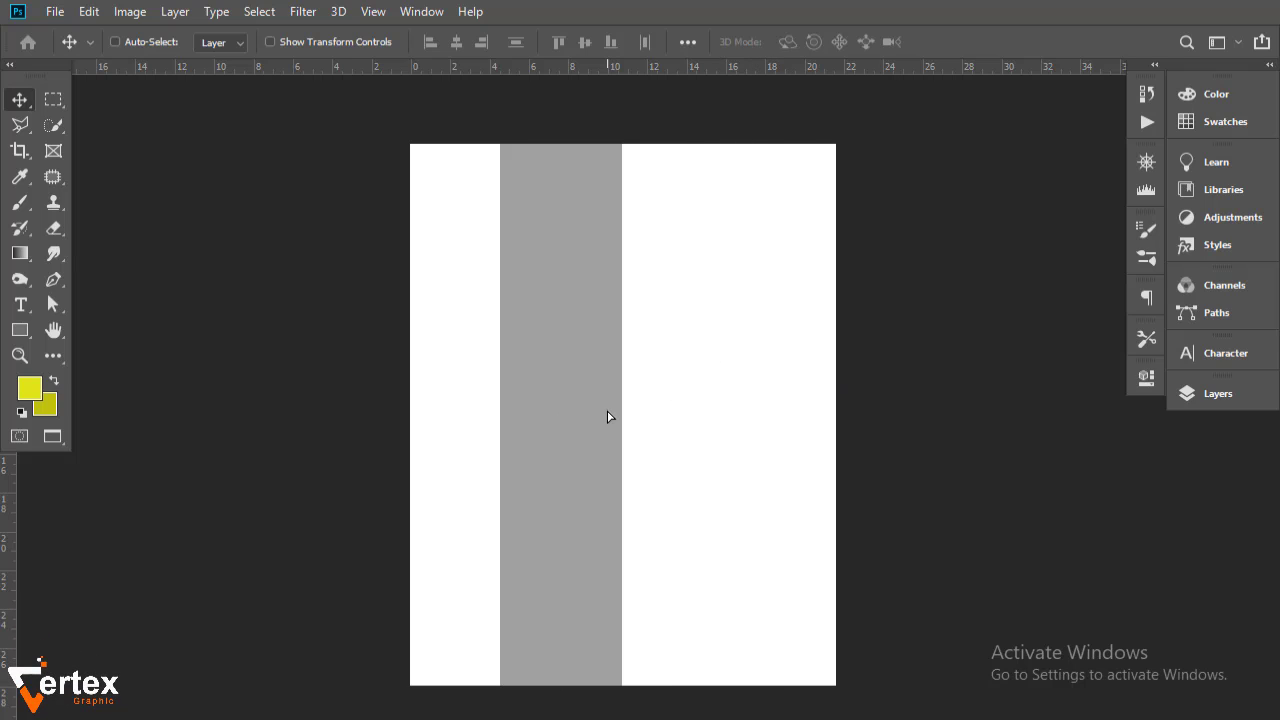
{"action": "key", "text": "ctrl+t"}
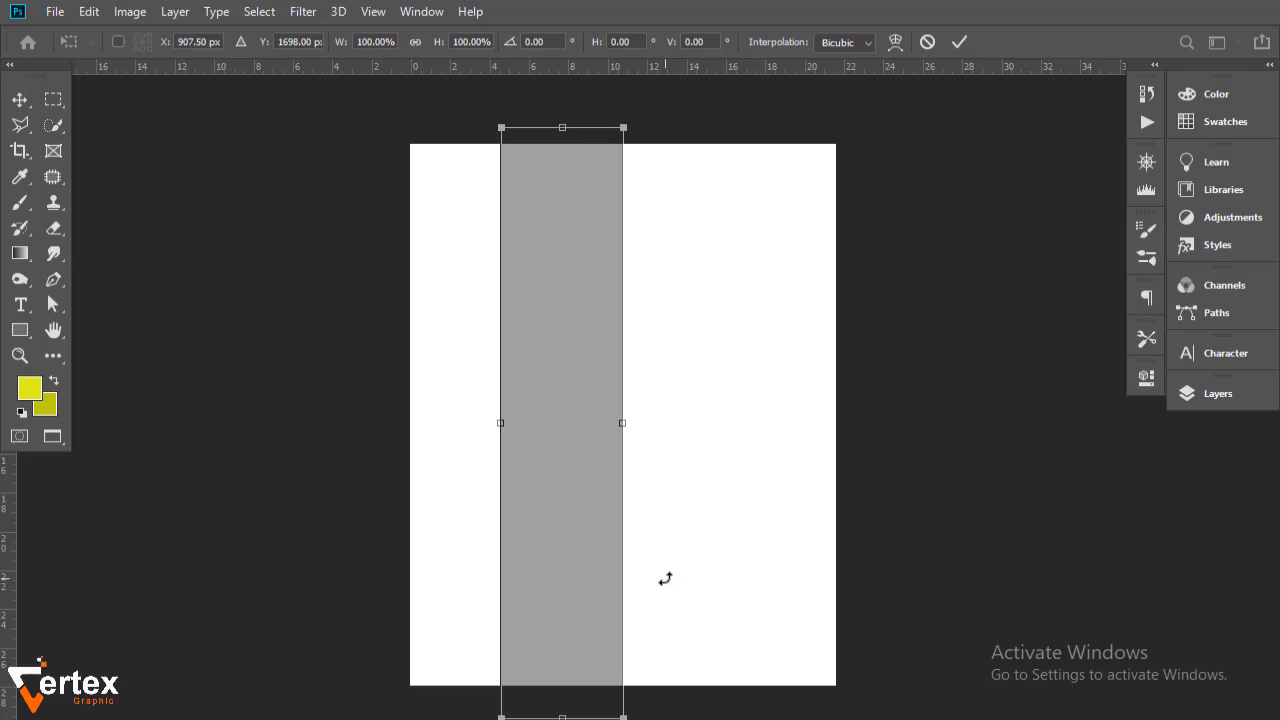
{"action": "key", "text": "Return"}
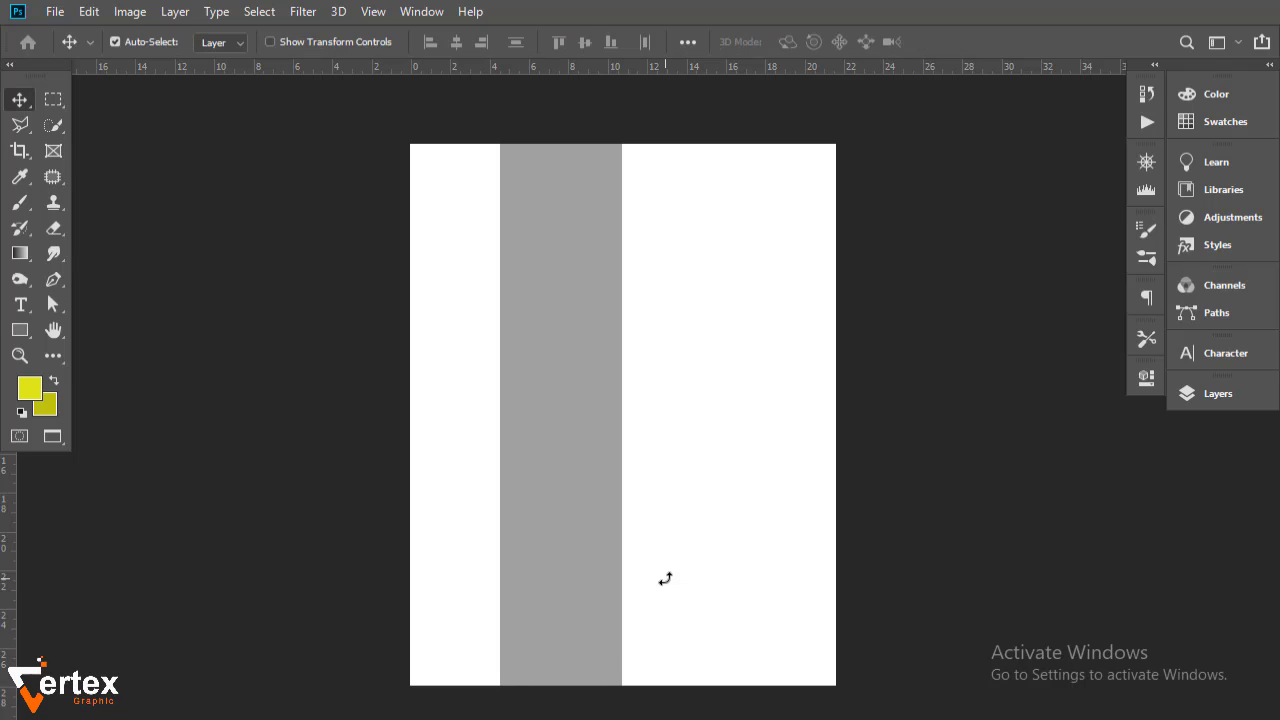
Duplicate the grey rectangle's layer, hide the copy and select the original.
{"action": "left_click", "coordinate": [1220, 394]}
{"action": "left_click_drag", "start_coordinate": [1100, 526], "coordinate": [1104, 584]}
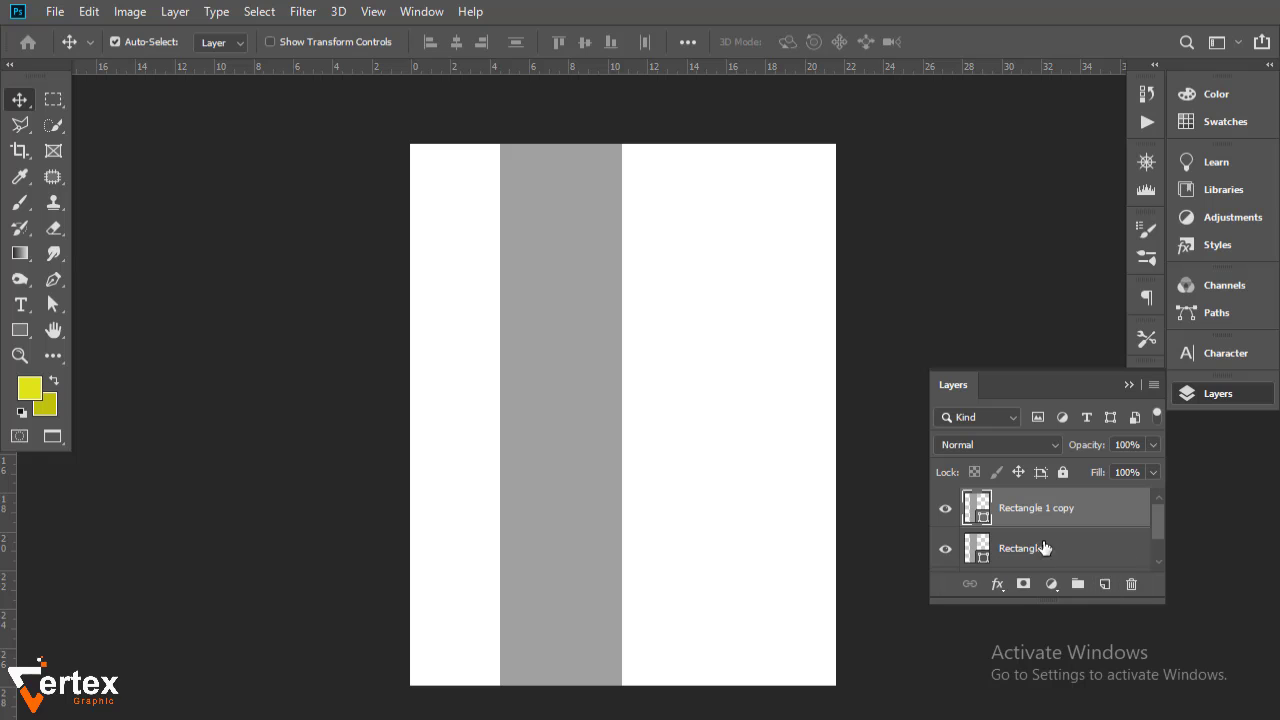
{"action": "left_click", "coordinate": [945, 510]}
{"action": "left_click", "coordinate": [1011, 547]}
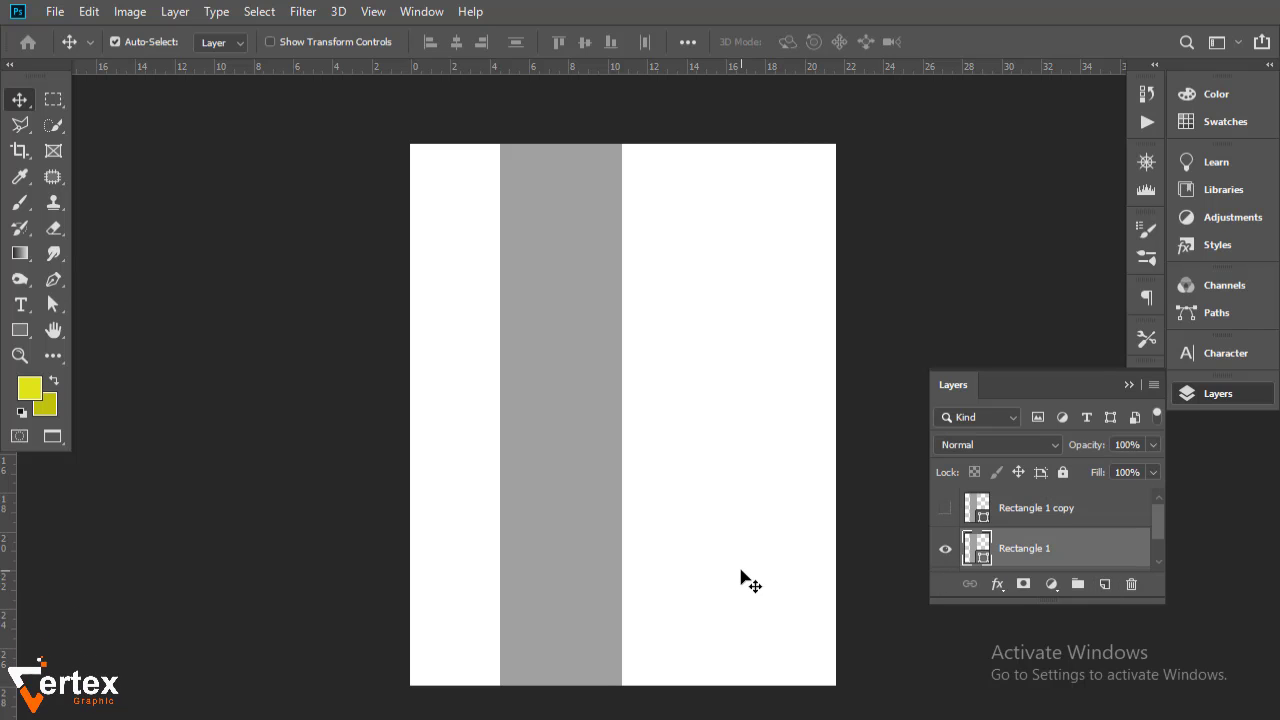
Rotate the original rectangle to about -35.12°, place it diagonally across the page's lower-left corner and widen it to about 105.42%.
{"action": "key", "text": "ctrl+t"}
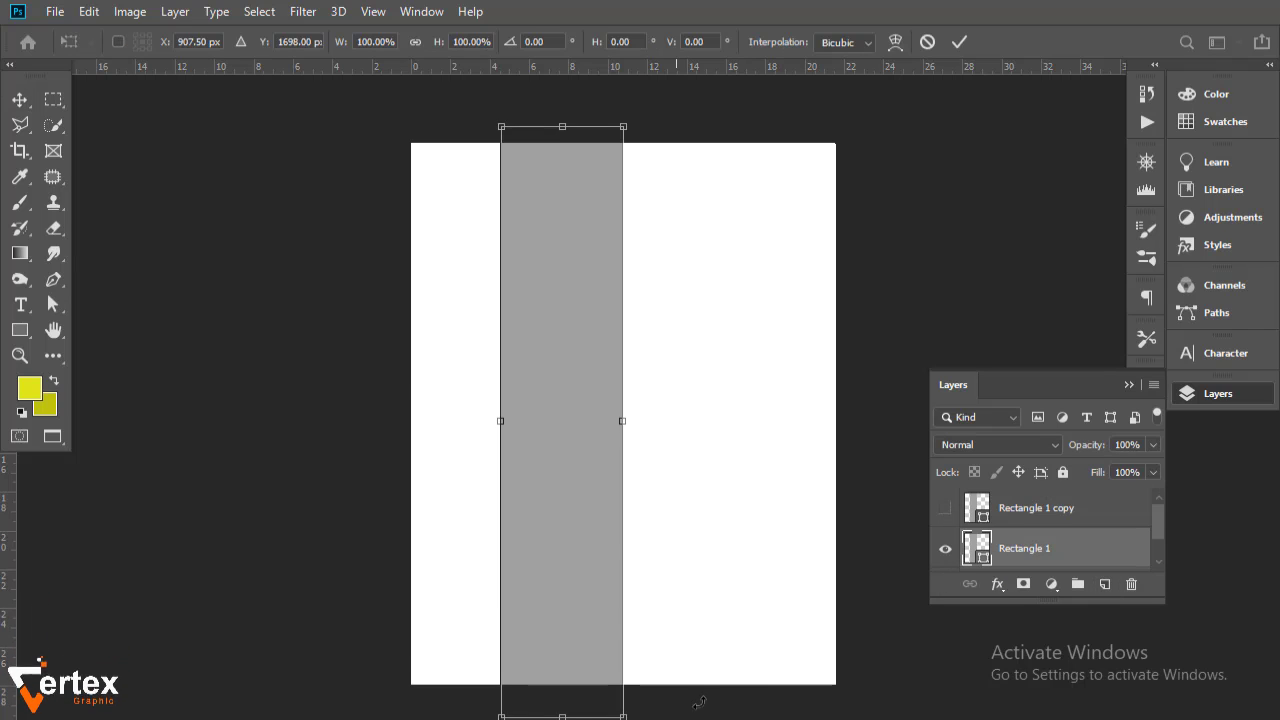
{"action": "left_click_drag", "start_coordinate": [668, 700], "coordinate": [783, 594]}
{"action": "left_click_drag", "start_coordinate": [657, 560], "coordinate": [569, 663]}
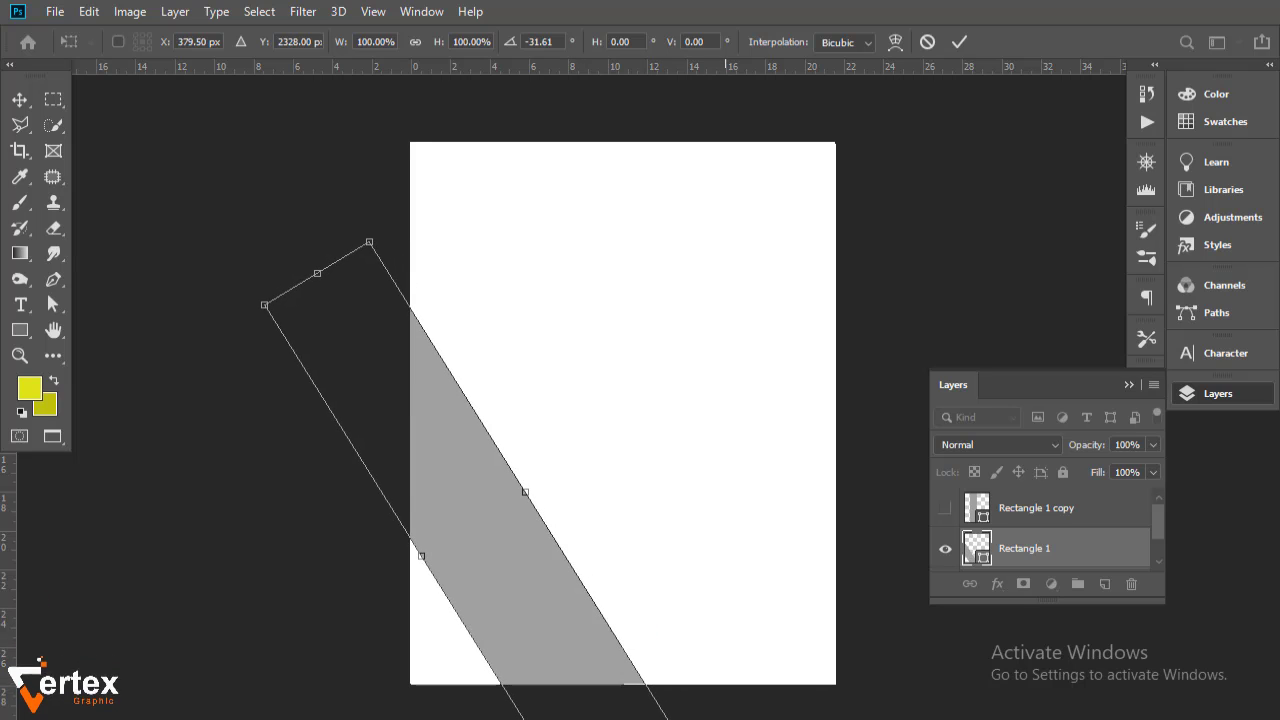
{"action": "left_click_drag", "start_coordinate": [726, 719], "coordinate": [735, 714]}
{"action": "left_click_drag", "start_coordinate": [589, 643], "coordinate": [586, 636]}
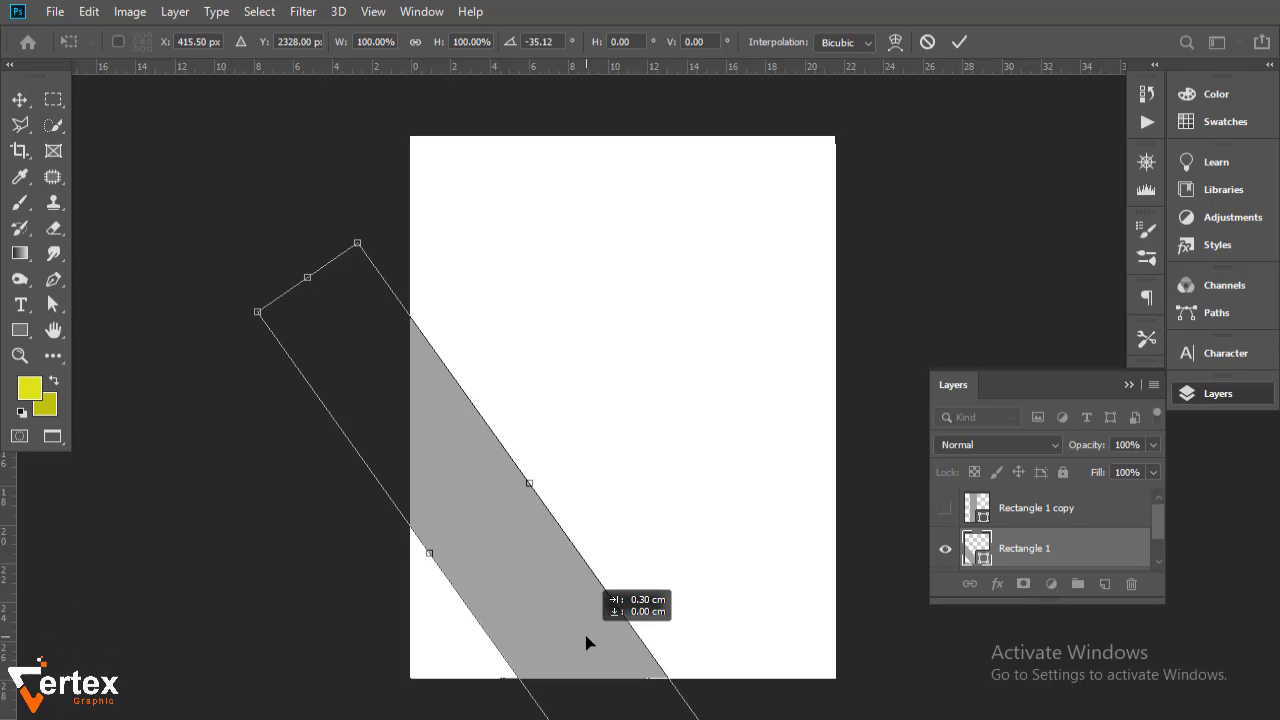
{"action": "left_click_drag", "start_coordinate": [586, 640], "coordinate": [586, 640]}
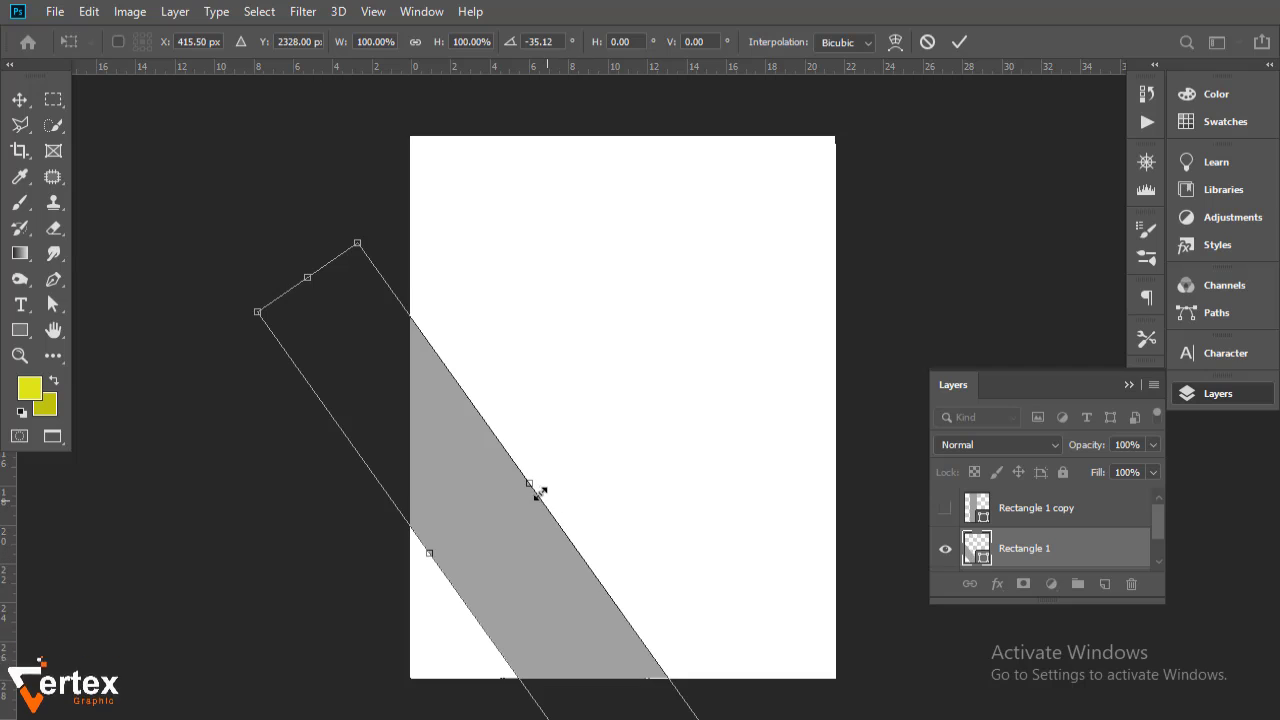
{"action": "left_click_drag", "start_coordinate": [532, 486], "coordinate": [538, 484]}
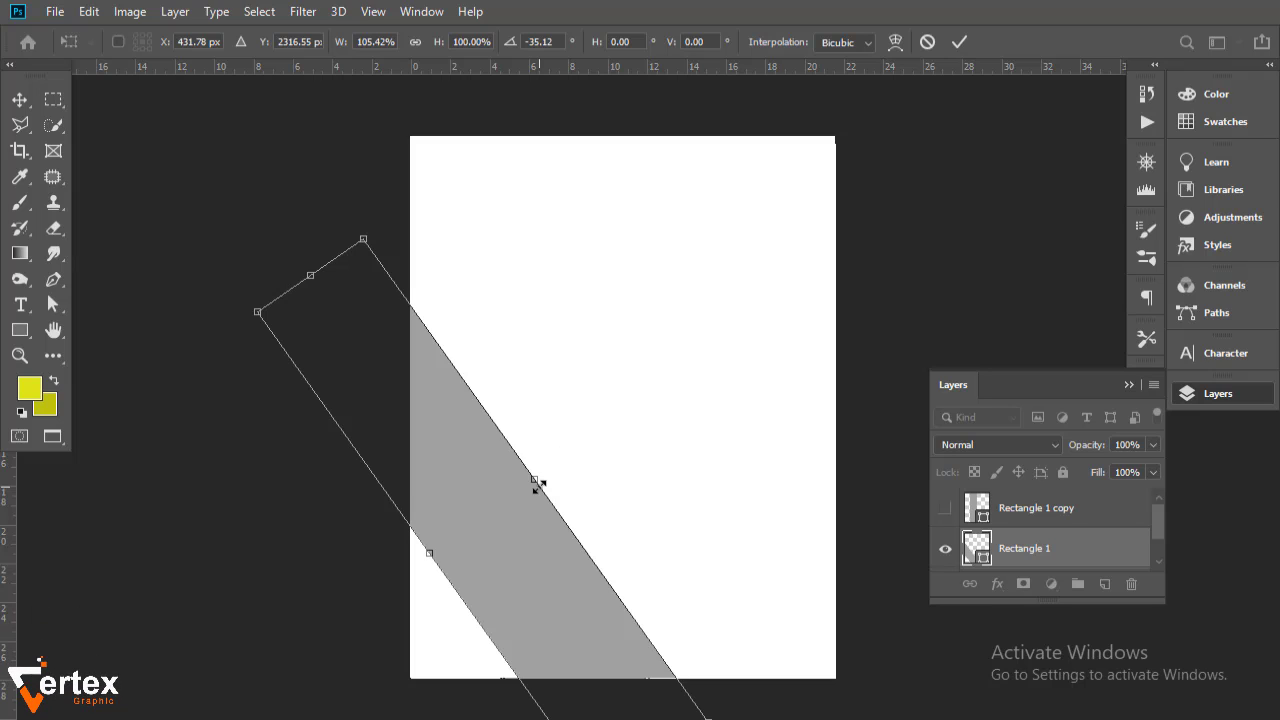
{"action": "key", "text": "Return"}
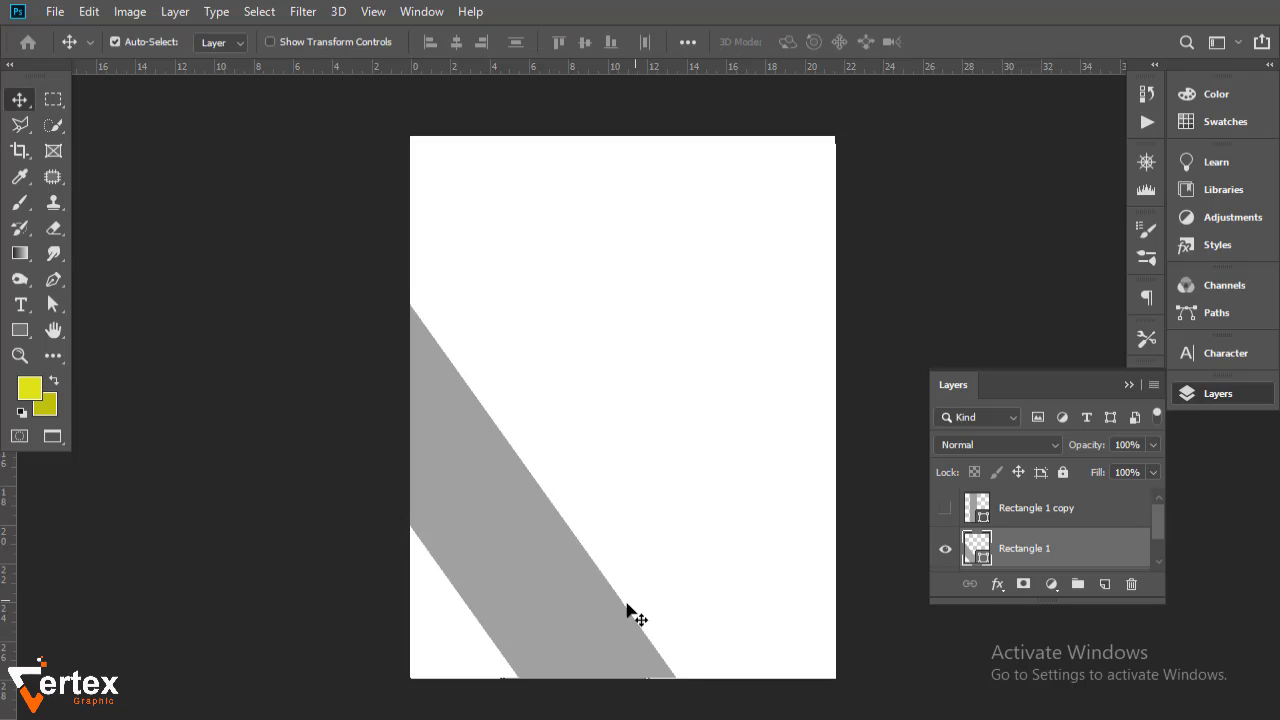
{"action": "left_click", "coordinate": [594, 529]}
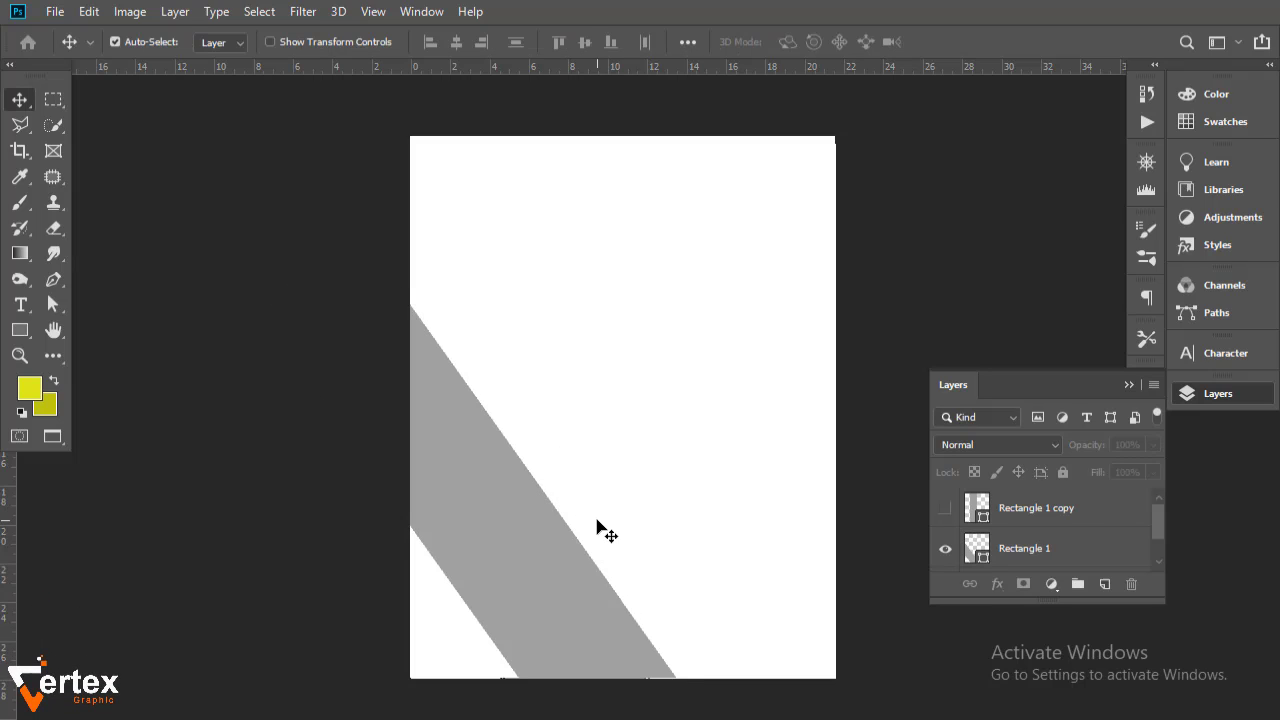
Show the hidden rectangle copy and move it to the right of the page's centre.
{"action": "left_click", "coordinate": [942, 516]}
{"action": "left_click", "coordinate": [1050, 512]}
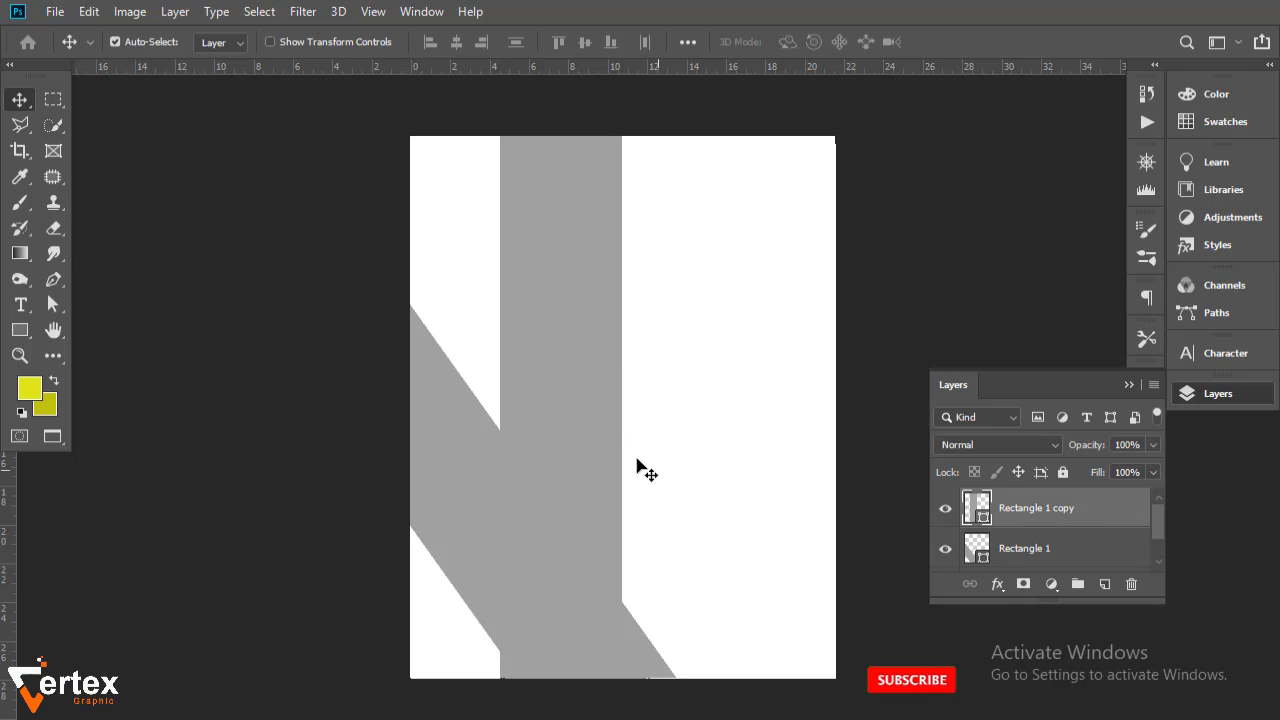
{"action": "left_click_drag", "start_coordinate": [629, 424], "coordinate": [686, 408]}
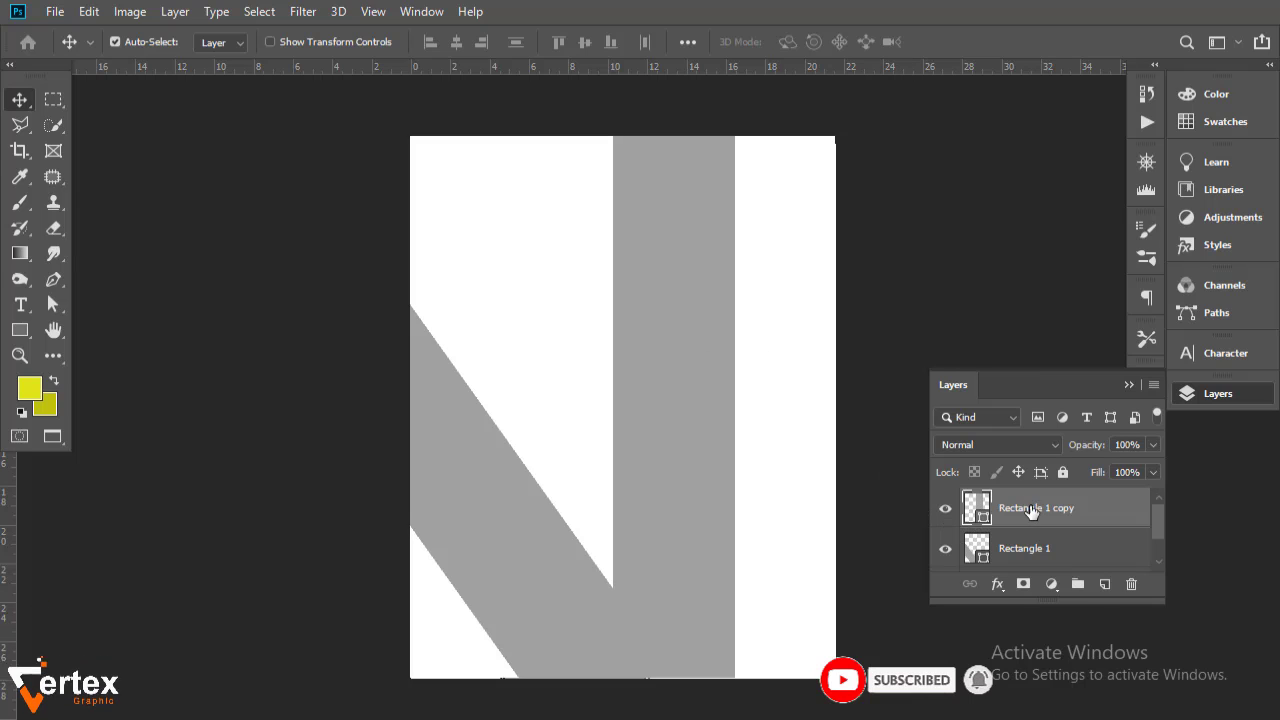
Duplicate the vertical rectangle's layer and place a vertical guide along the rectangle's right edge.
{"action": "left_click_drag", "start_coordinate": [1050, 508], "coordinate": [1104, 588]}
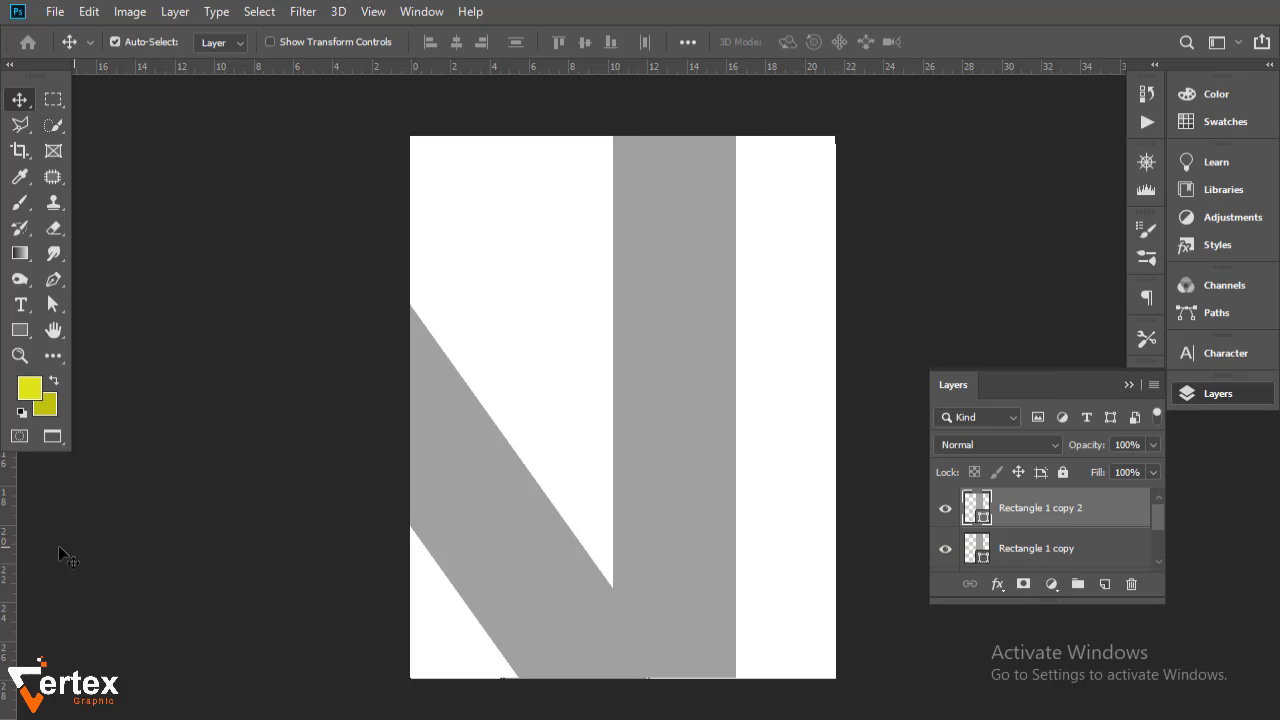
{"action": "left_click_drag", "start_coordinate": [12, 543], "coordinate": [736, 563]}
Narrow the lower of the two stacked vertical rectangles from its right side to about 77.01% width.
{"action": "left_click", "coordinate": [975, 563]}
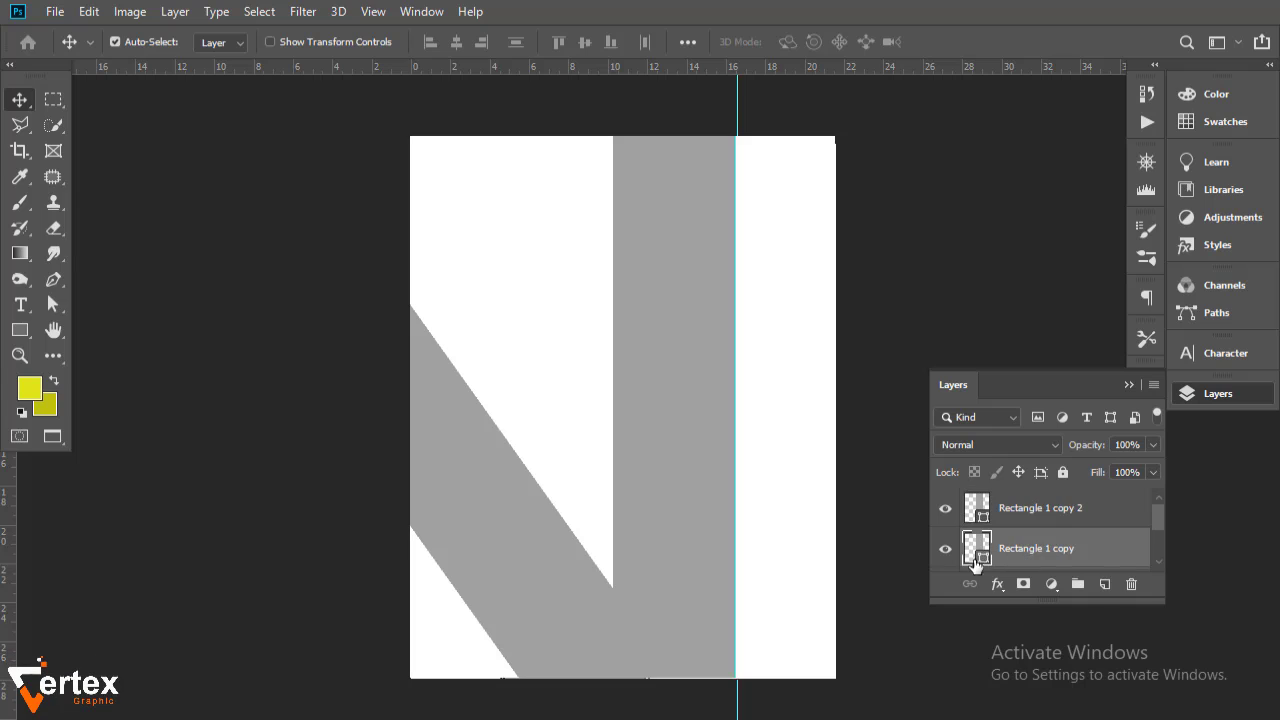
{"action": "key", "text": "ctrl+t"}
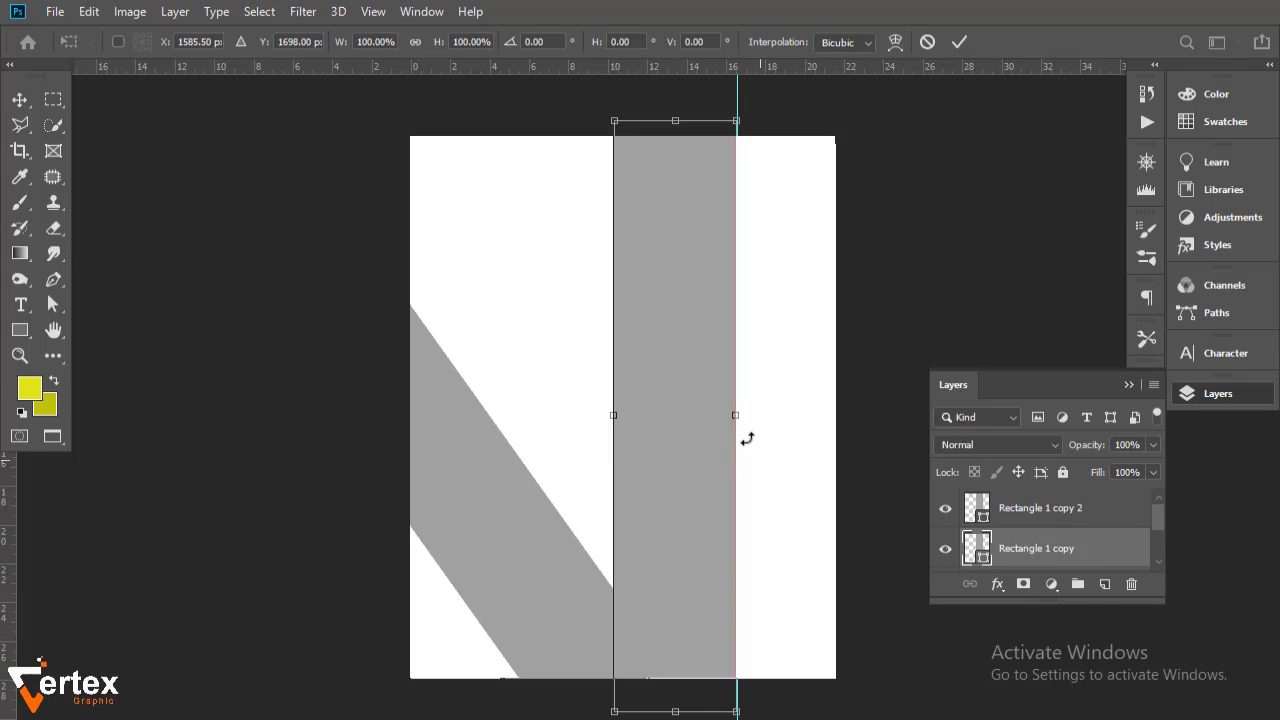
{"action": "left_click_drag", "start_coordinate": [734, 420], "coordinate": [702, 421]}
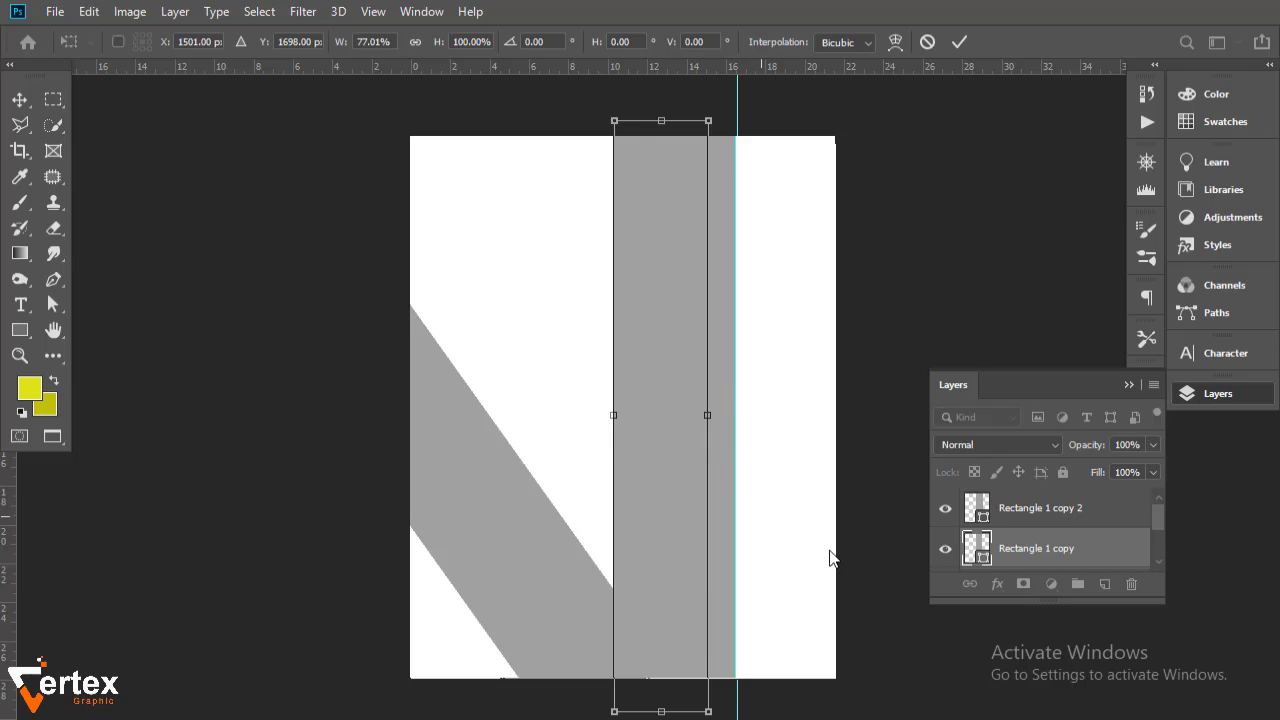
{"action": "key", "text": "Return"}
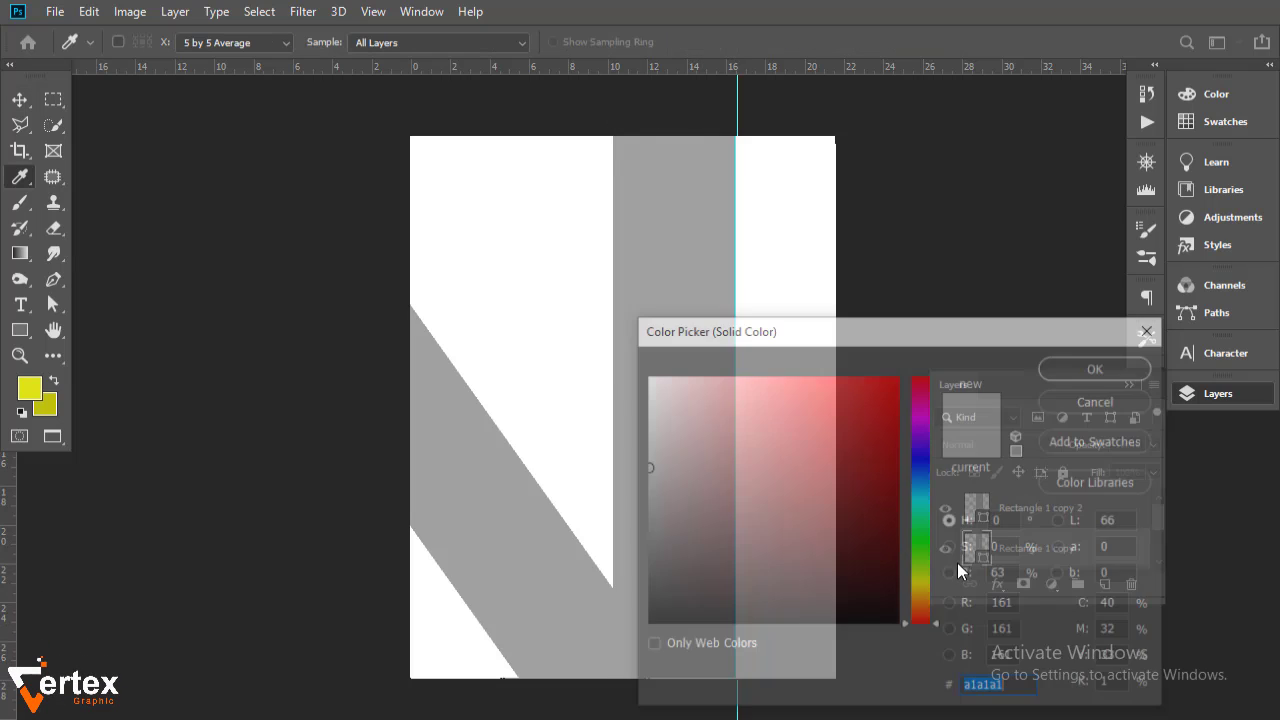
Change the fill of the narrowed rectangle to dark grey 716d6d.
{"action": "double_click", "coordinate": [962, 556]}
{"action": "left_click", "coordinate": [651, 515]}
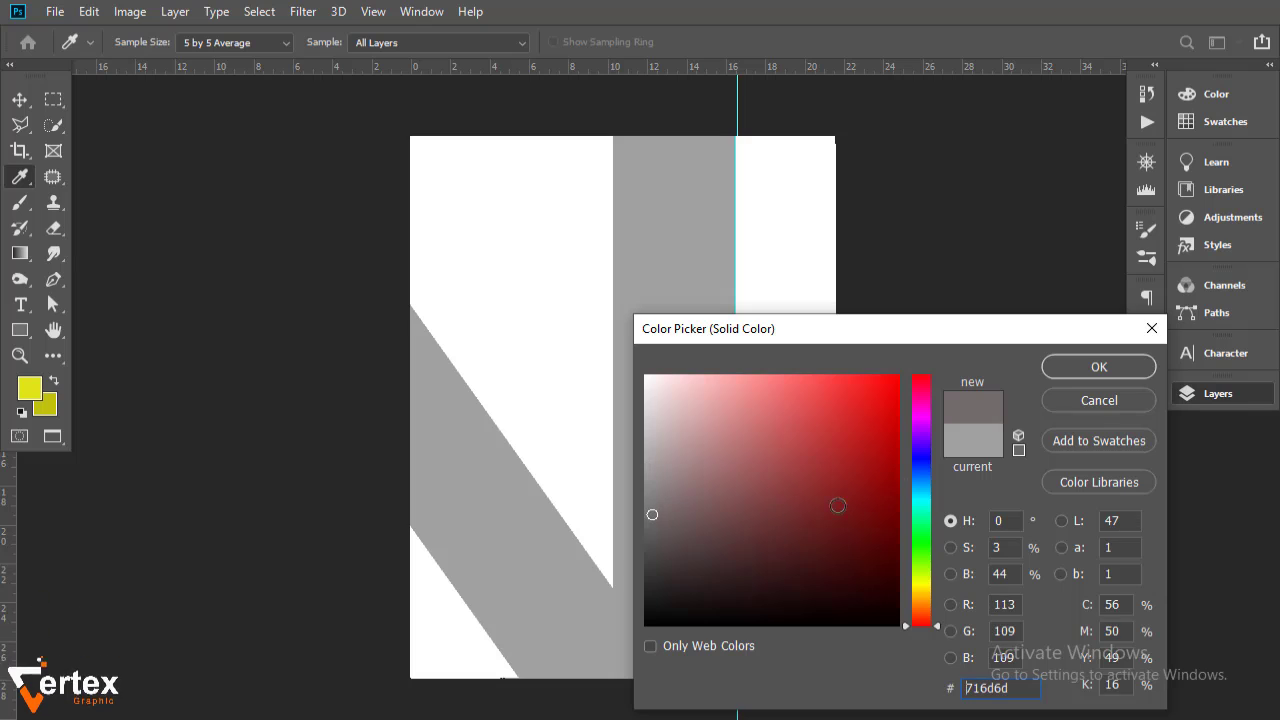
{"action": "left_click", "coordinate": [1079, 371]}
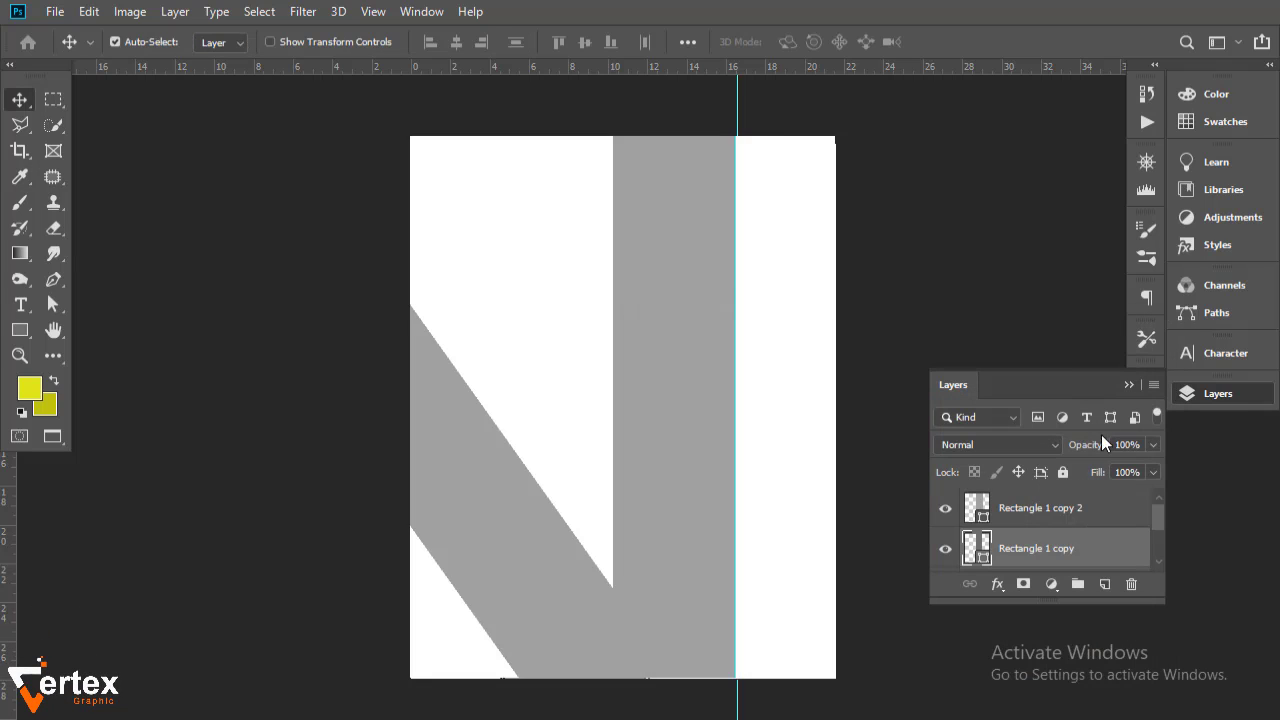
Narrow the upper of the two stacked vertical rectangles from its left side to about 22.99% width, and remove the vertical guide.
{"action": "left_click", "coordinate": [1040, 508]}
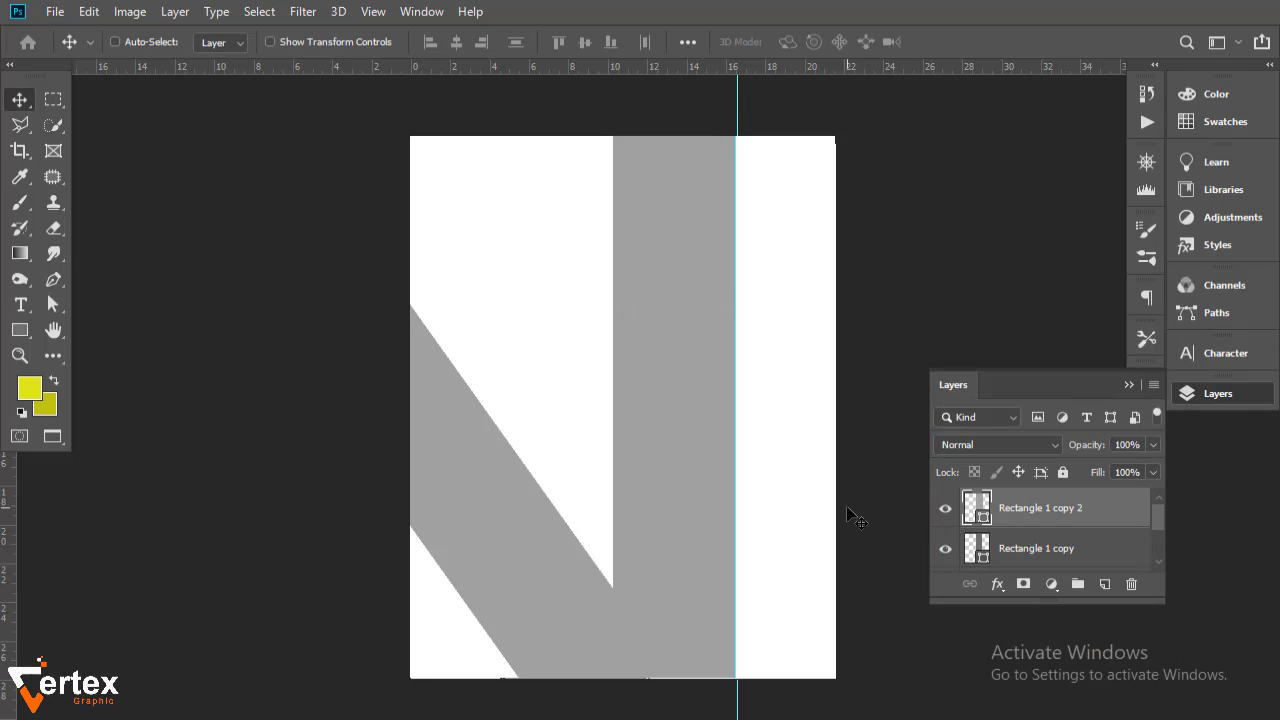
{"action": "key", "text": "ctrl+t"}
{"action": "left_click_drag", "start_coordinate": [612, 412], "coordinate": [707, 413]}
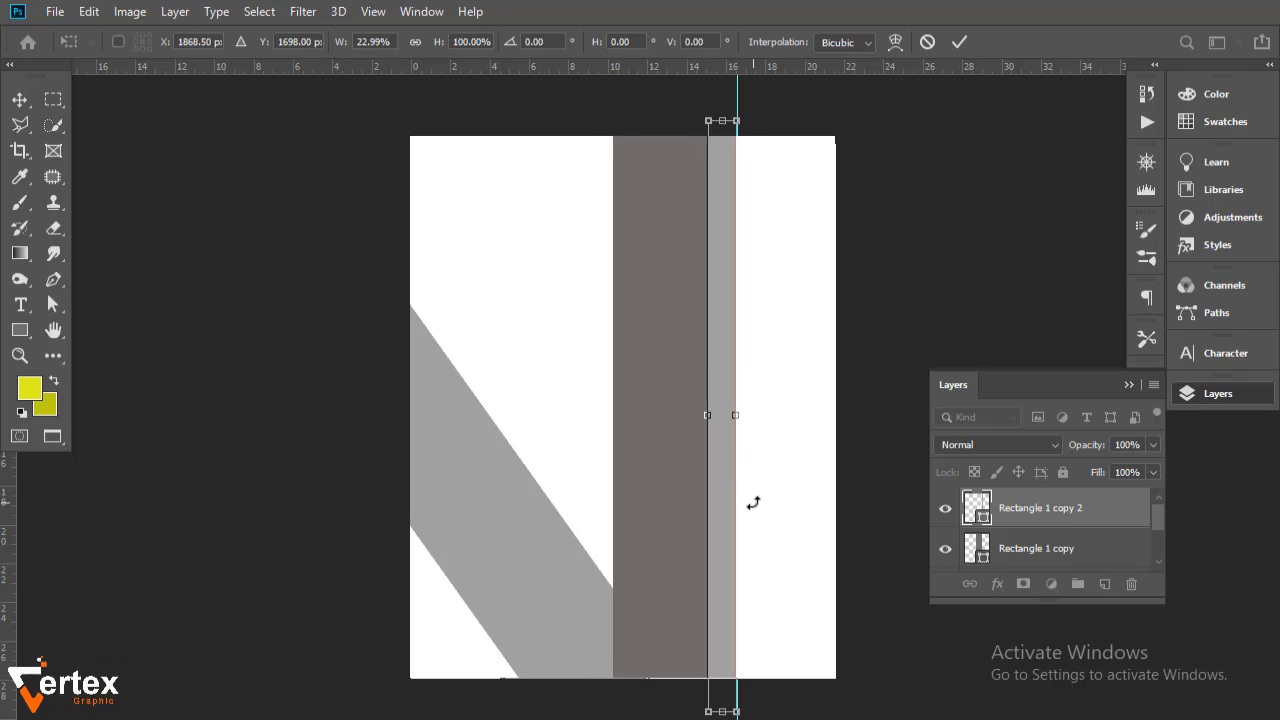
{"action": "key", "text": "Return"}
{"action": "left_click_drag", "start_coordinate": [736, 704], "coordinate": [10, 645]}
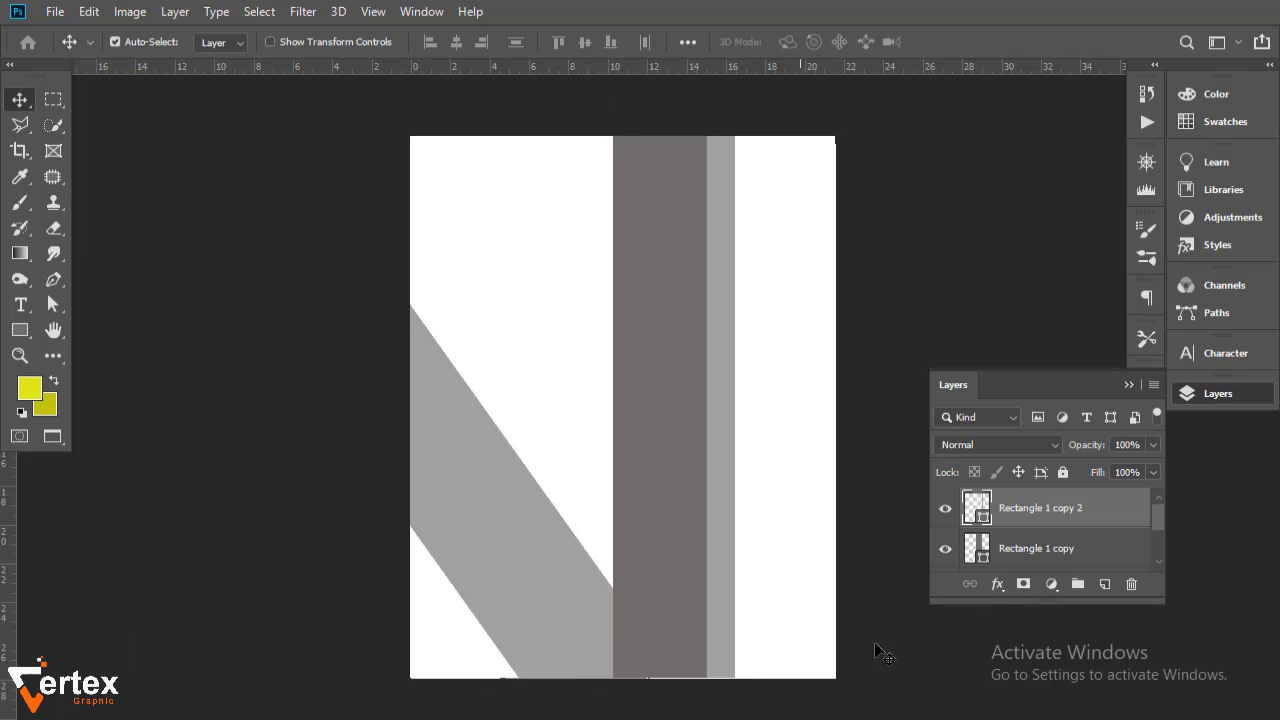
Rotate both vertical rectangles together by about 30.68° and position them as a diagonal band running from the page's top edge to the lower-left band.
{"action": "left_click", "coordinate": [1052, 560], "text": "ctrl"}
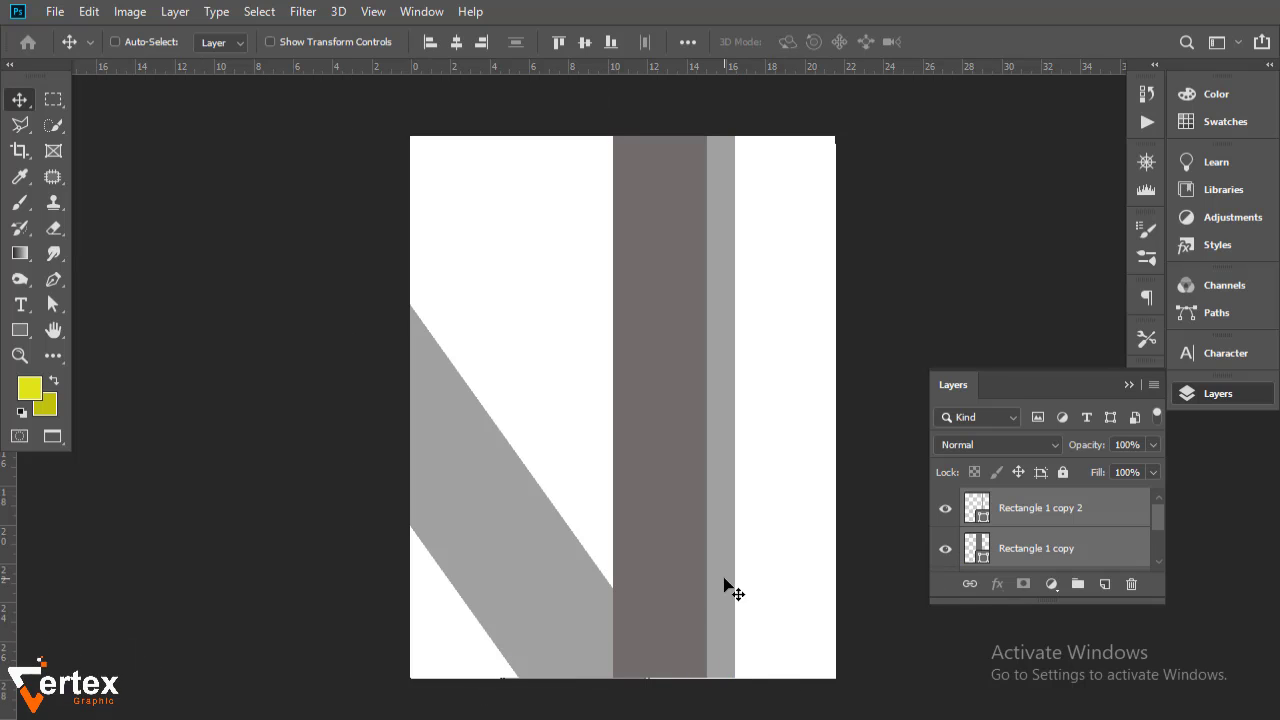
{"action": "key", "text": "ctrl+t"}
{"action": "left_click_drag", "start_coordinate": [781, 714], "coordinate": [660, 706]}
{"action": "left_click_drag", "start_coordinate": [643, 484], "coordinate": [563, 385]}
{"action": "key", "text": "space"}
{"action": "left_click_drag", "start_coordinate": [715, 434], "coordinate": [725, 484]}
{"action": "key", "text": "ctrl+r"}
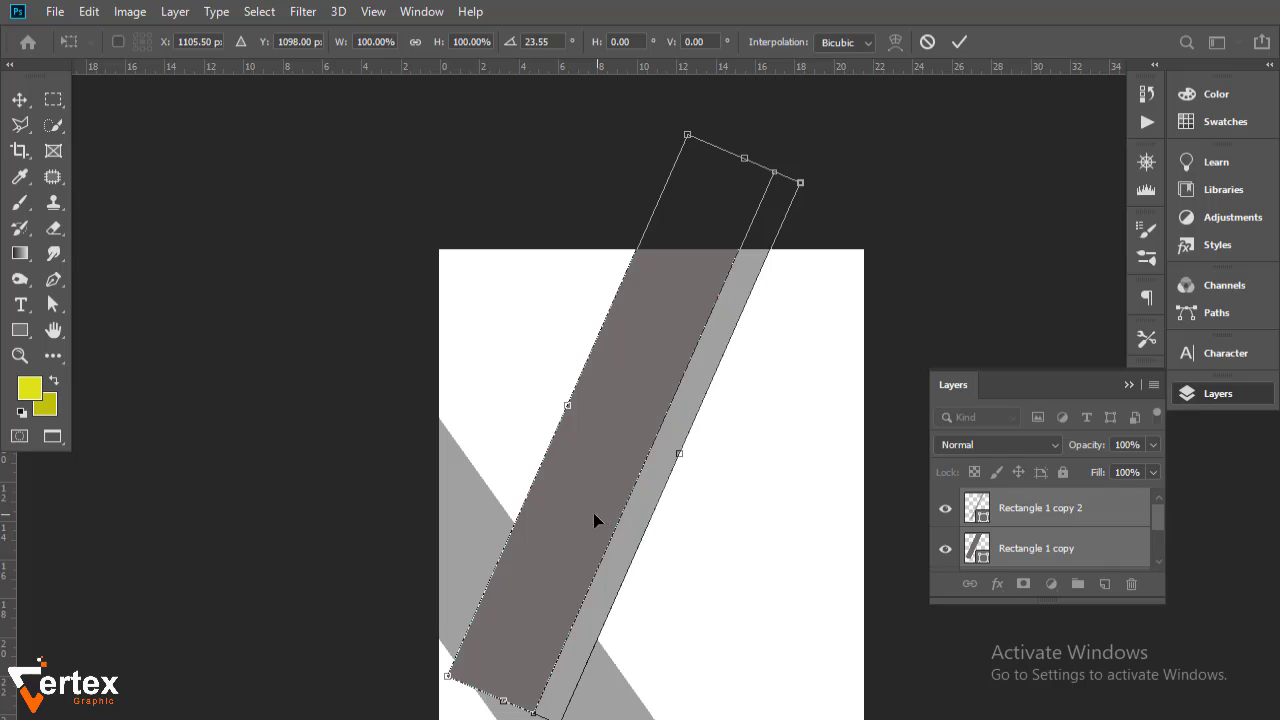
{"action": "left_click_drag", "start_coordinate": [595, 516], "coordinate": [620, 460]}
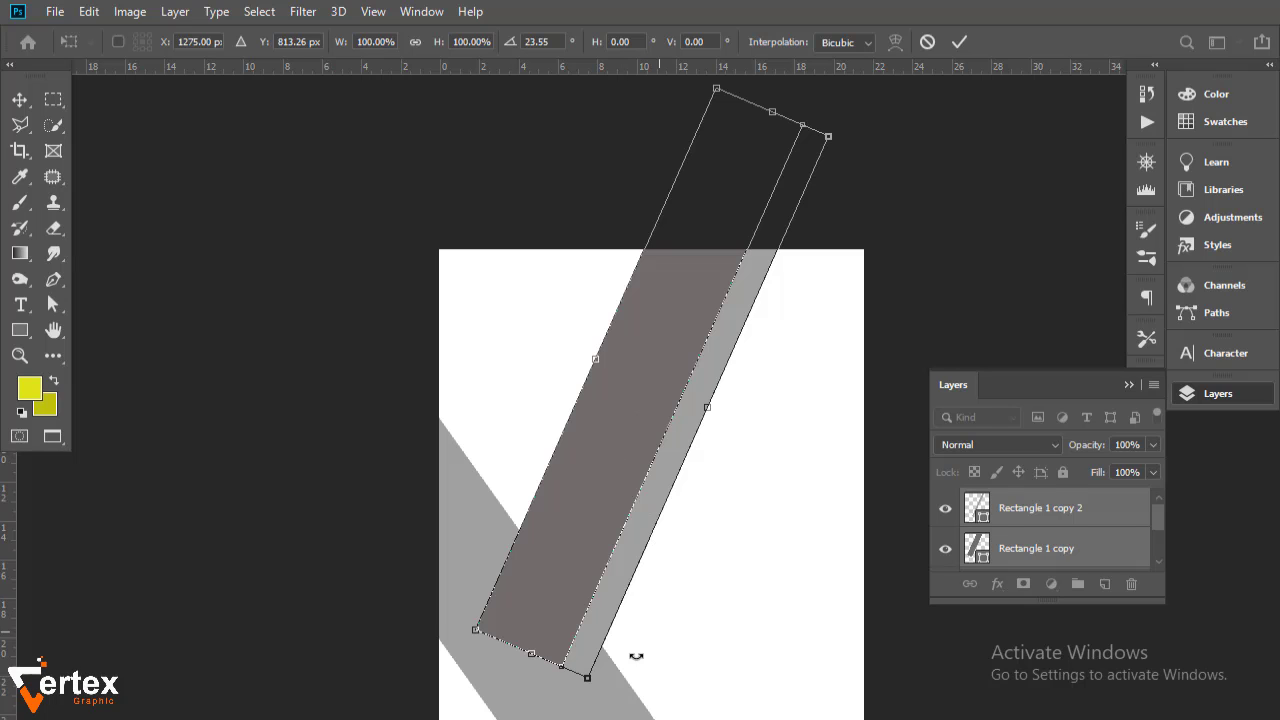
{"action": "left_click_drag", "start_coordinate": [616, 705], "coordinate": [576, 697]}
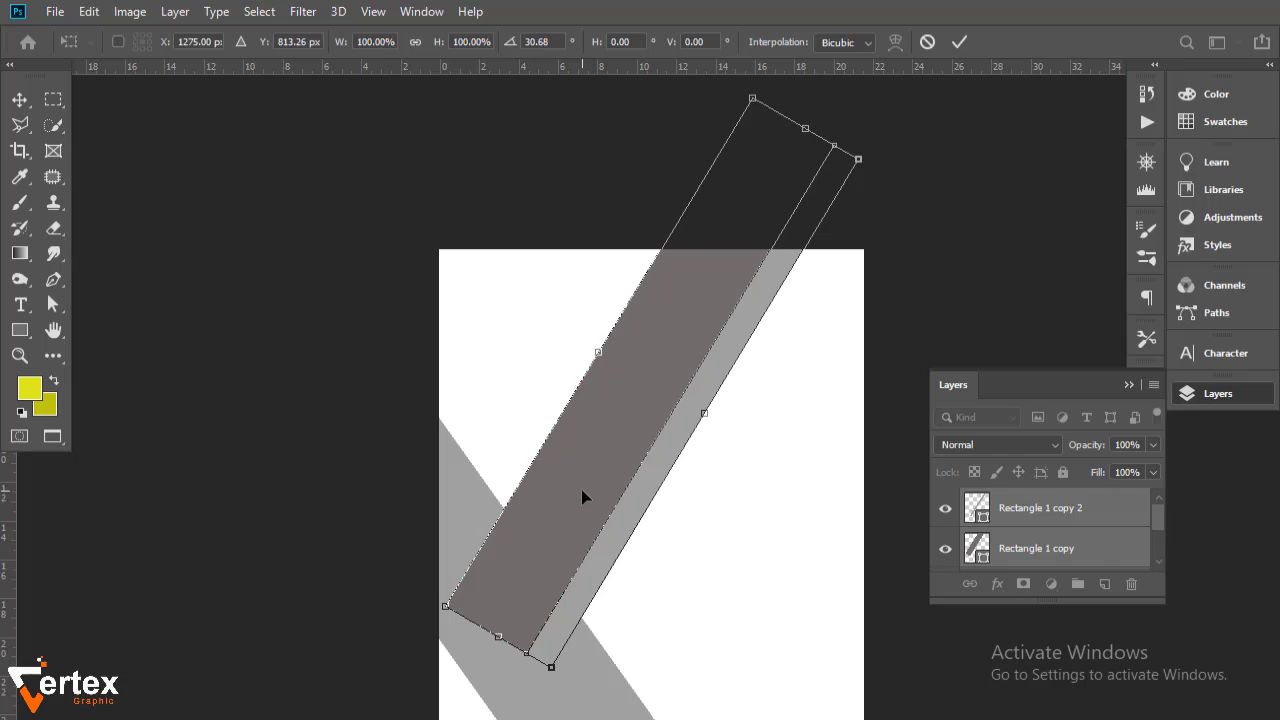
{"action": "left_click_drag", "start_coordinate": [581, 489], "coordinate": [601, 518]}
{"action": "key", "text": "Return"}
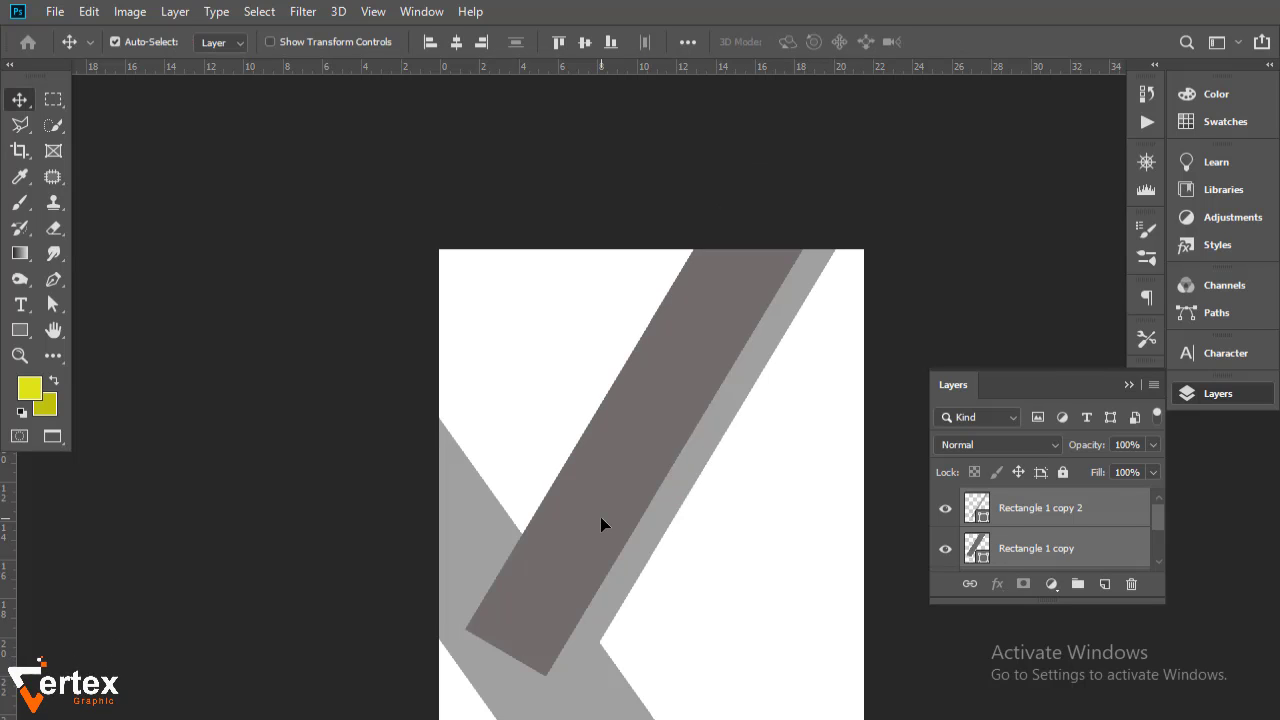
Move both rotated rectangle layers below the Rectangle 1 layer so that they sit behind the lower-left diagonal band.
{"action": "mouse_move", "coordinate": [1066, 556]}
{"action": "left_mouse_down"}
{"action": "mouse_move", "coordinate": [1080, 606]}
{"action": "mouse_move", "coordinate": [1068, 602]}
{"action": "mouse_move", "coordinate": [1060, 534]}
{"action": "left_mouse_up"}
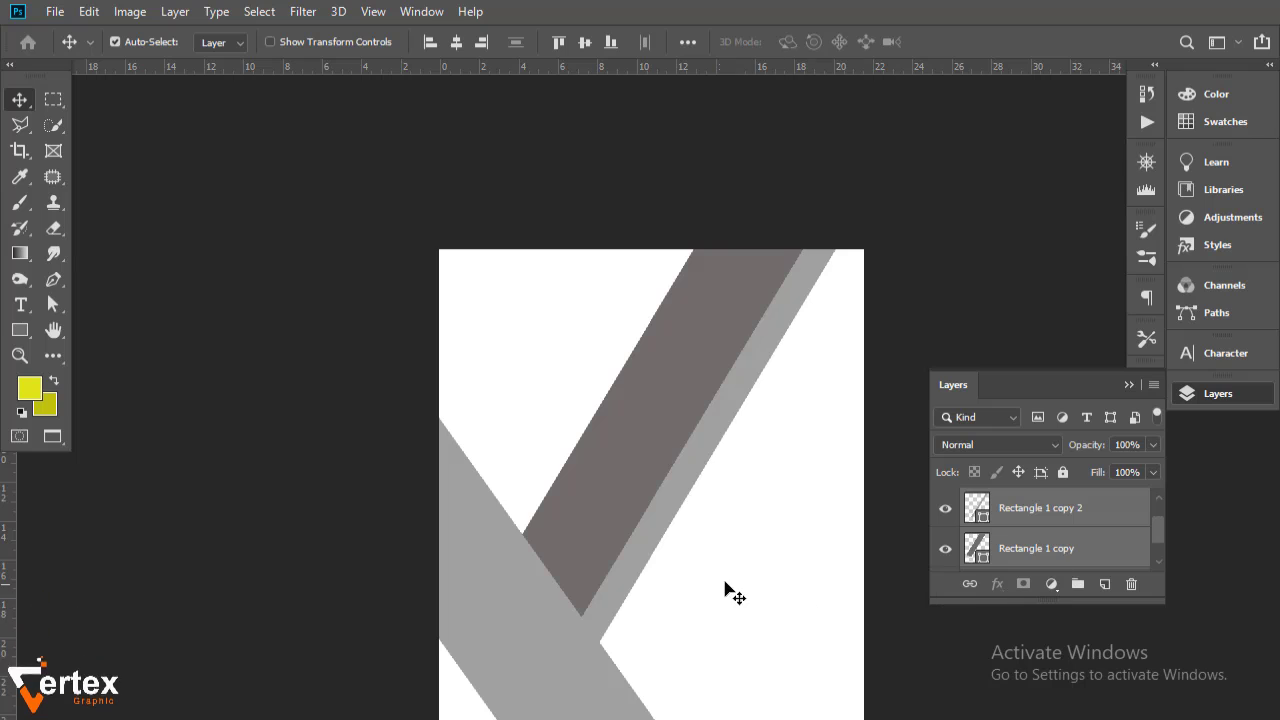
{"action": "left_click_drag", "start_coordinate": [725, 582], "coordinate": [685, 492]}
{"action": "key", "text": "ctrl+r"}
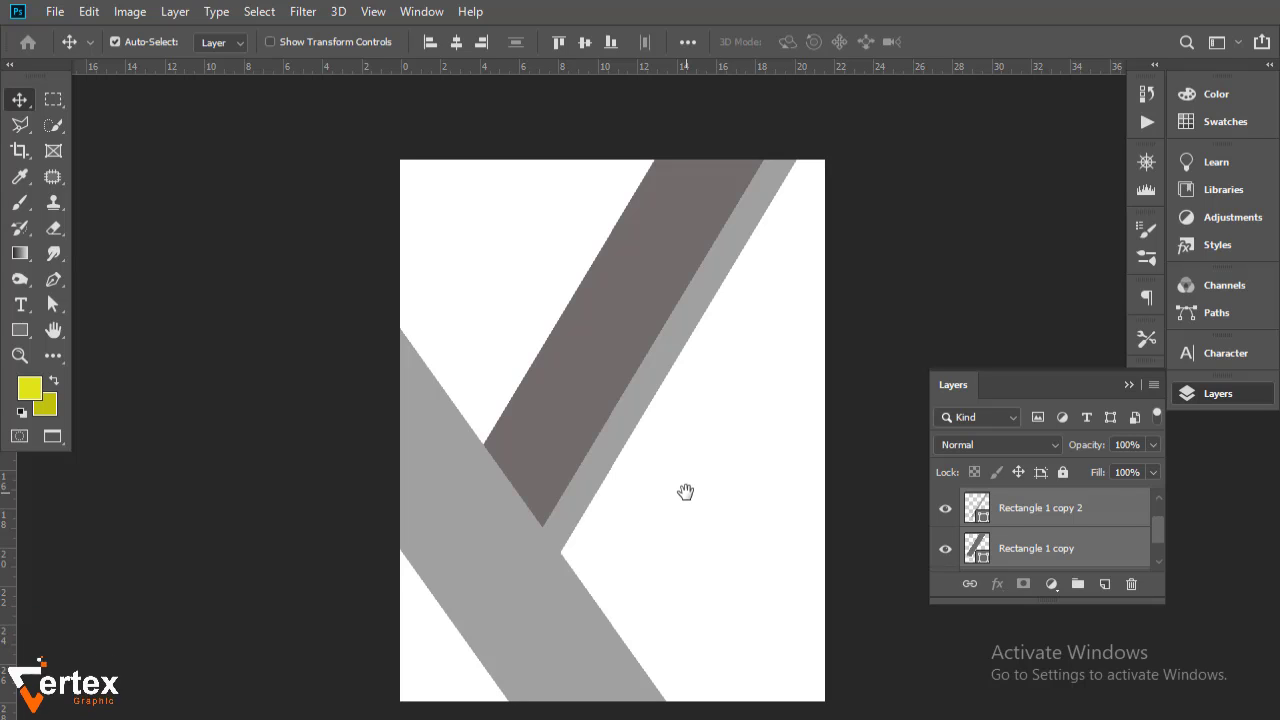
Change the fill of the wide dark grey diagonal strip to the bright yellow foreground colour.
{"action": "left_click", "coordinate": [343, 468]}
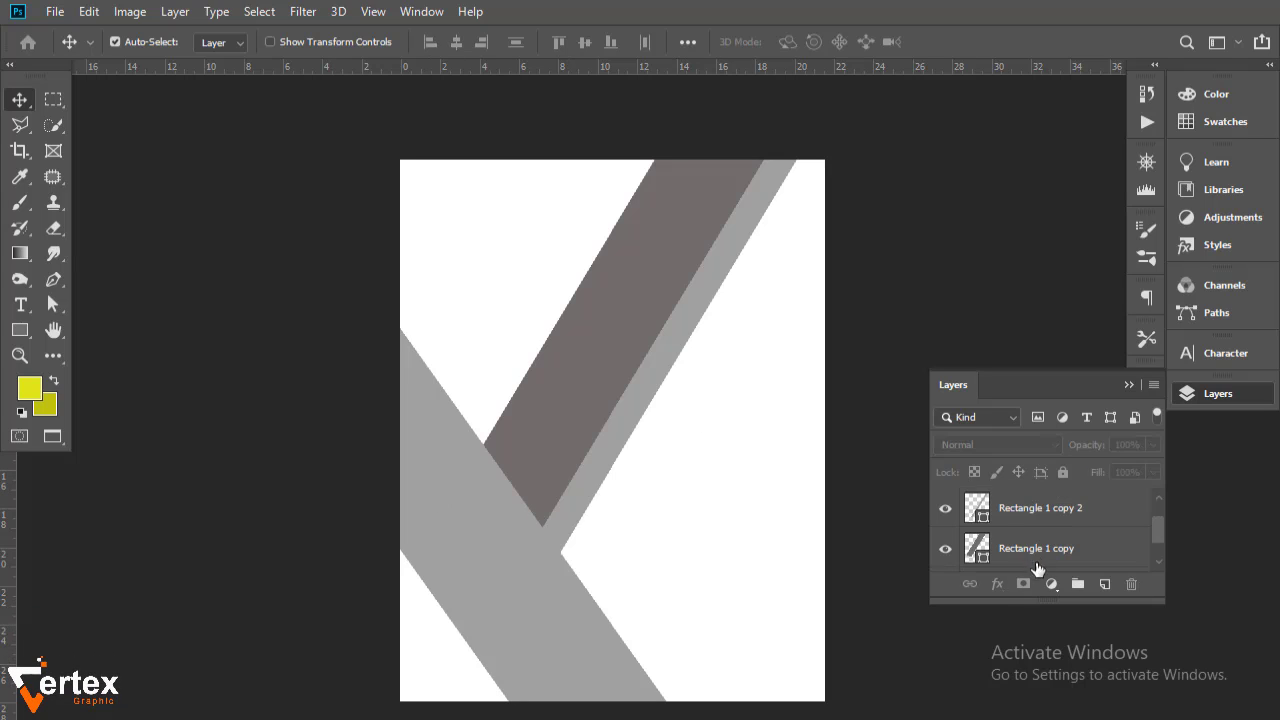
{"action": "left_click", "coordinate": [978, 510]}
{"action": "left_click", "coordinate": [975, 547]}
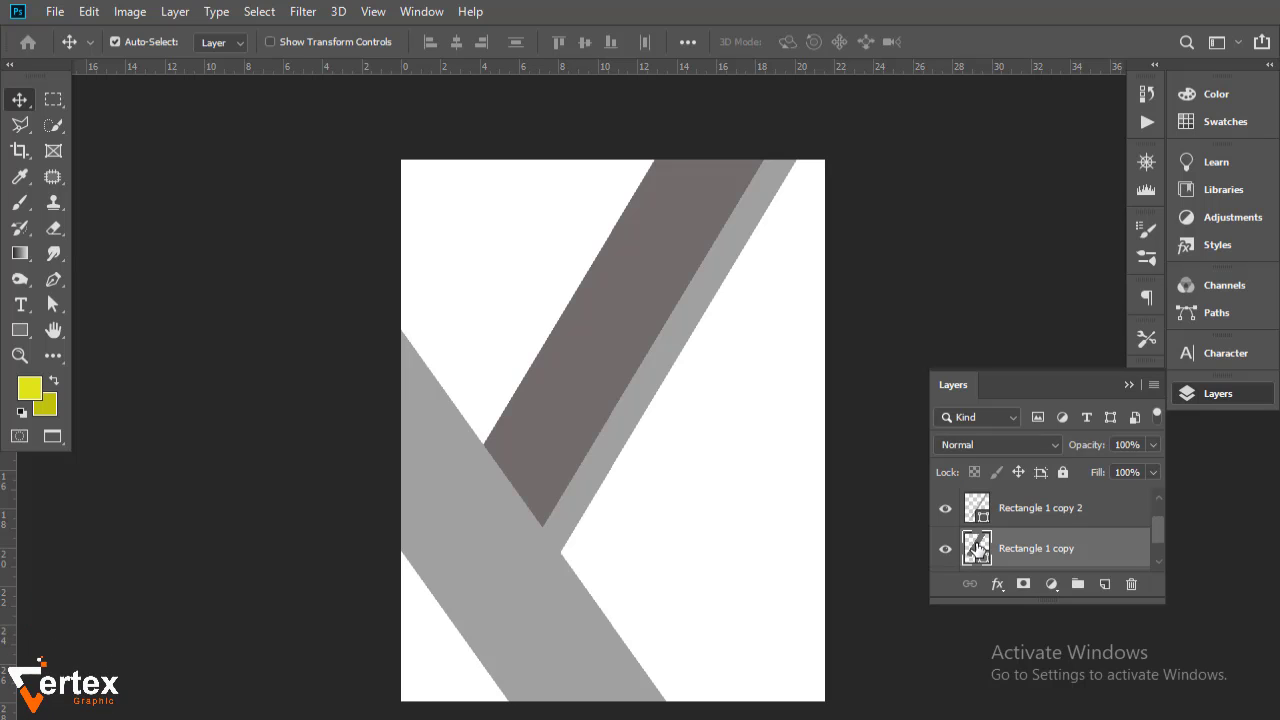
{"action": "double_click", "coordinate": [977, 547]}
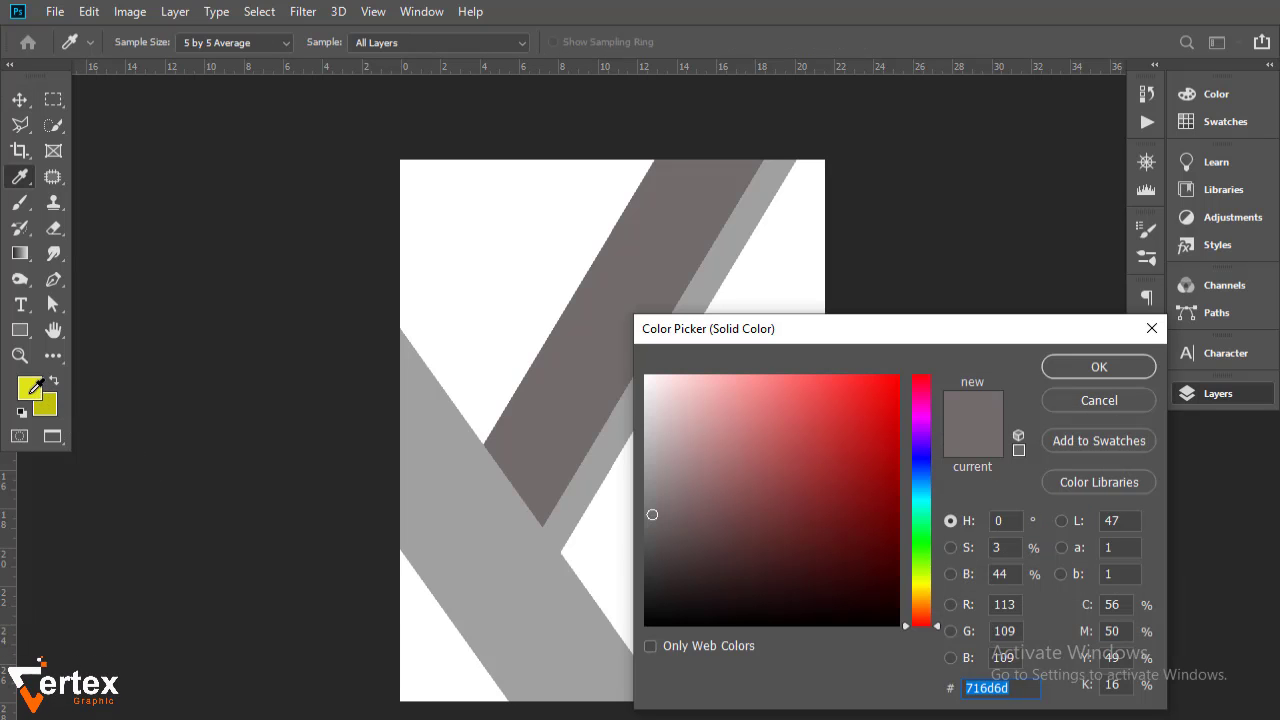
{"action": "left_click", "coordinate": [32, 390]}
{"action": "left_click", "coordinate": [1120, 370]}
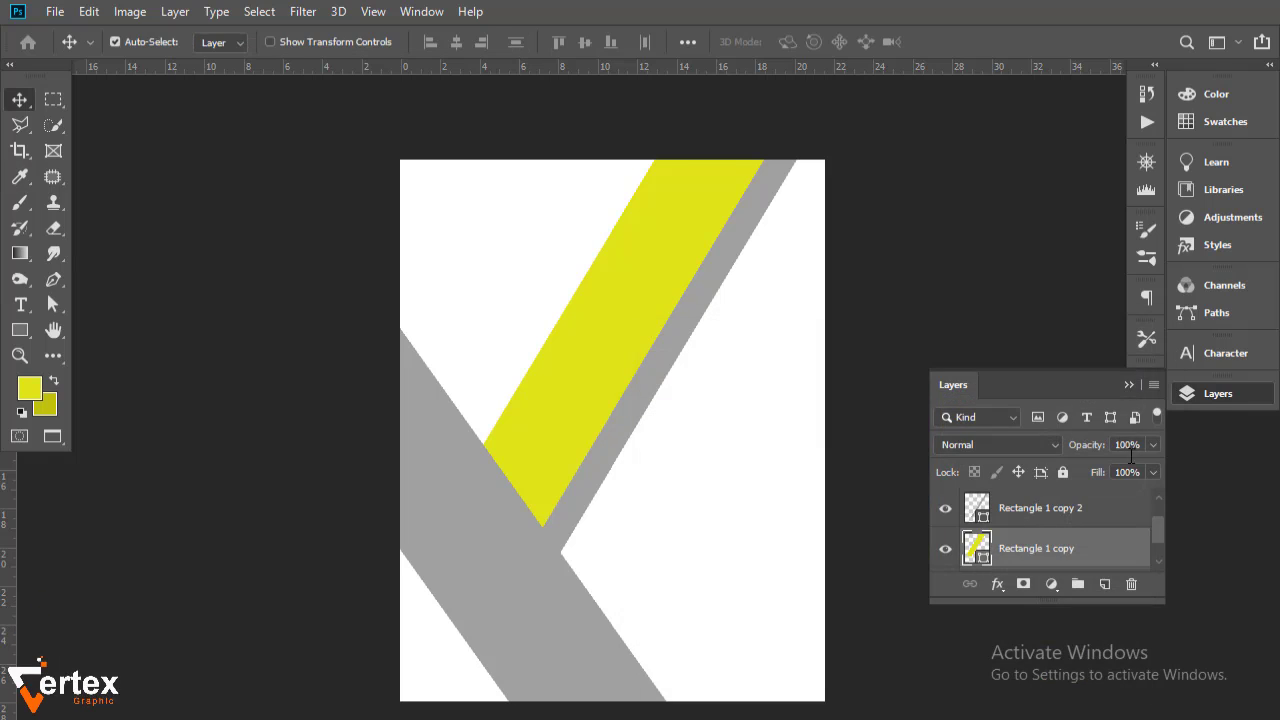
Change the fill of the narrow diagonal strip beside the yellow one to the darker yellow background colour c1c00f.
{"action": "double_click", "coordinate": [977, 510]}
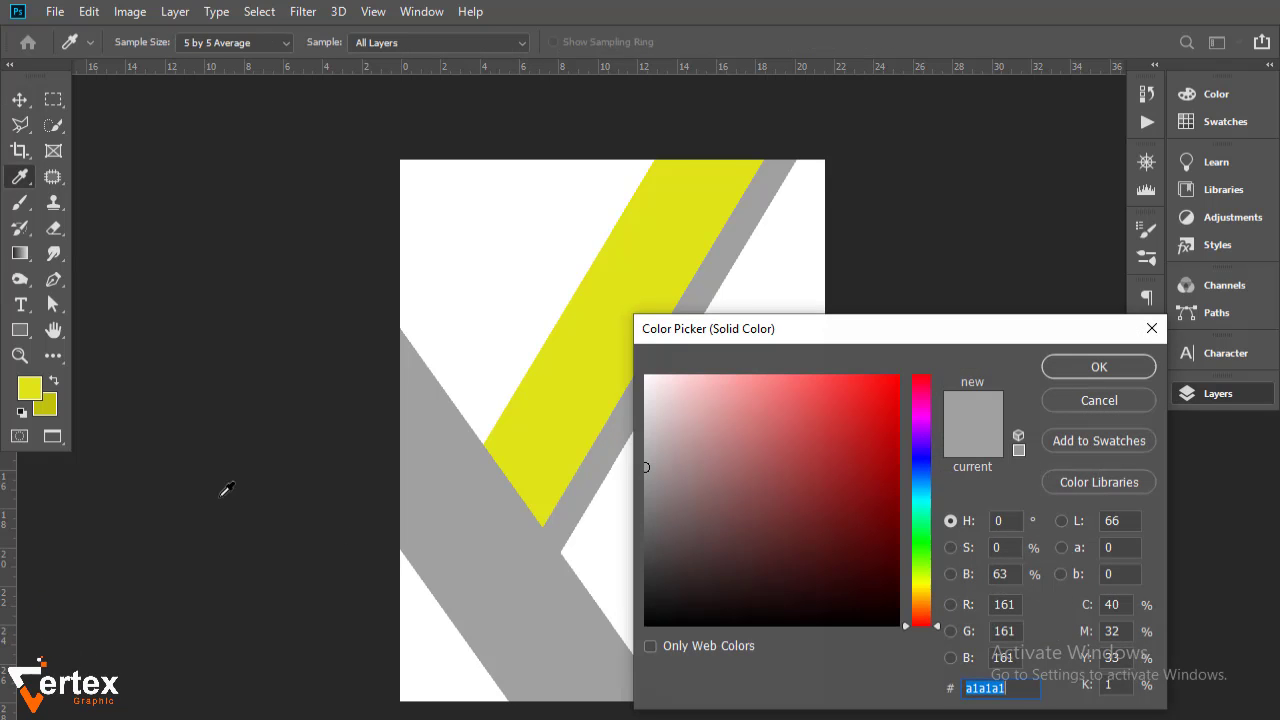
{"action": "left_click", "coordinate": [49, 404]}
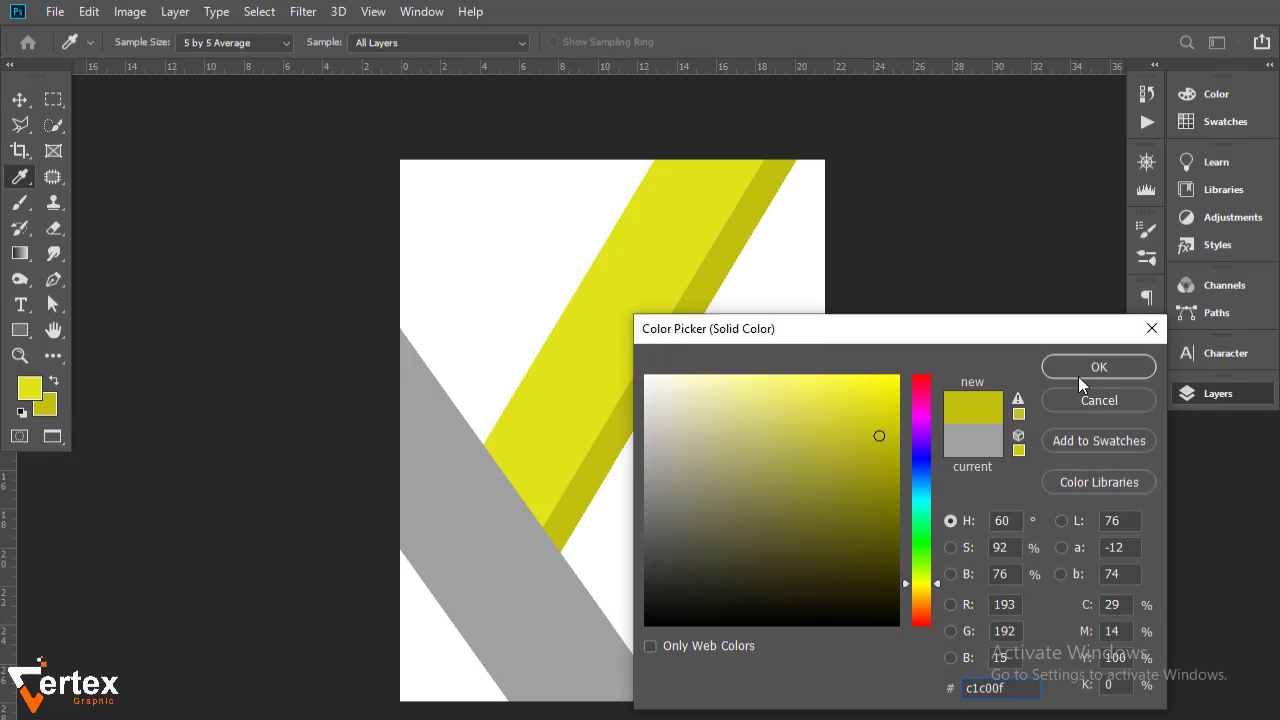
{"action": "left_click", "coordinate": [1078, 371]}
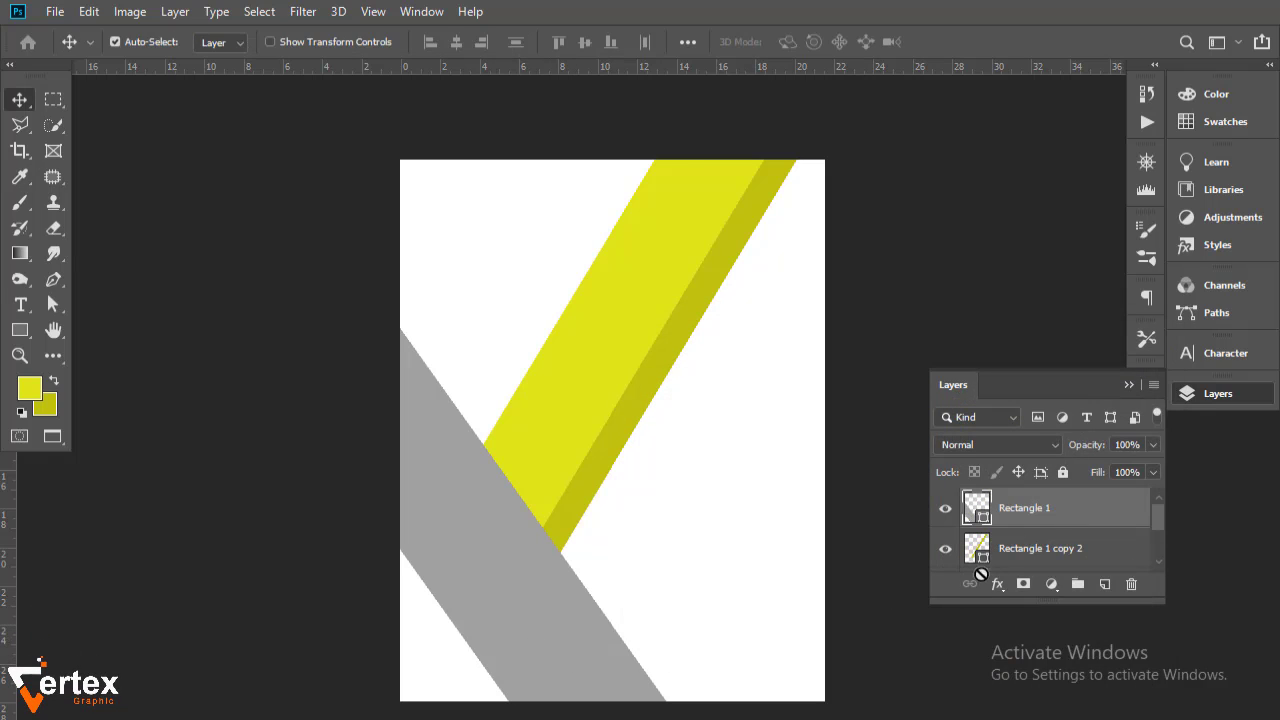
Change the fill of the lower-left diagonal band, Rectangle 1, to near-black 282727.
{"action": "double_click", "coordinate": [976, 509]}
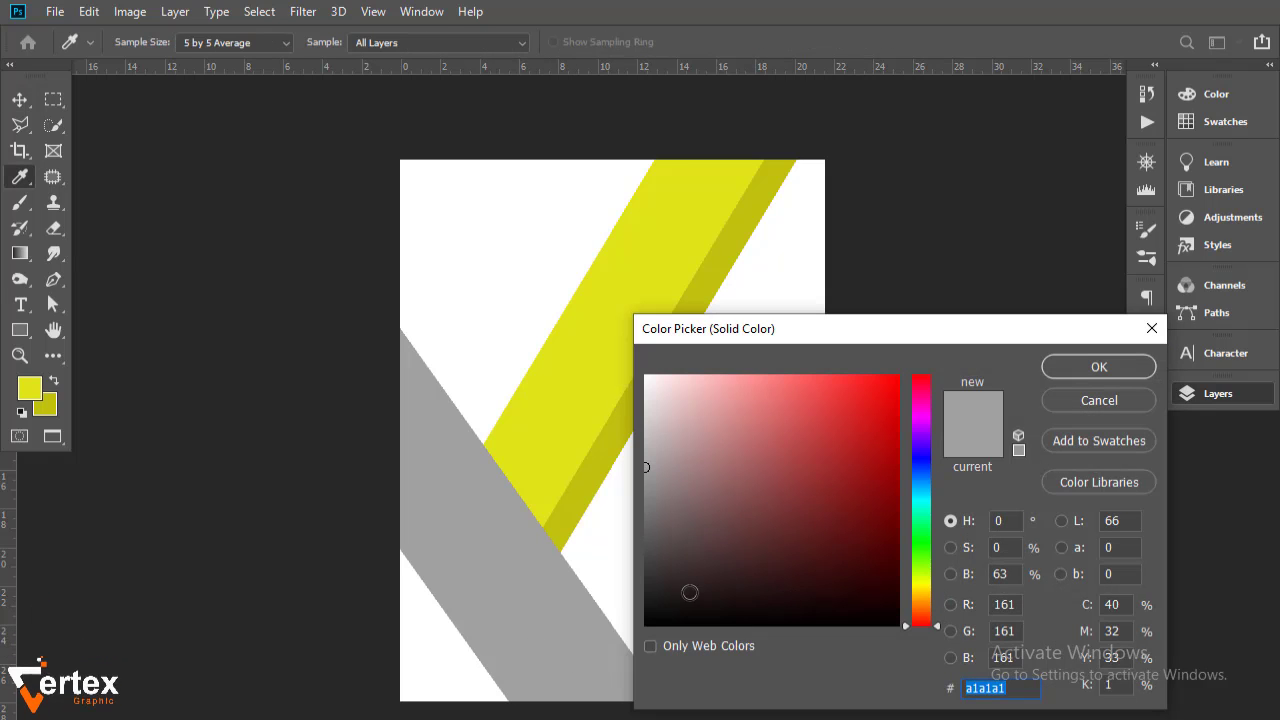
{"action": "left_click", "coordinate": [651, 587]}
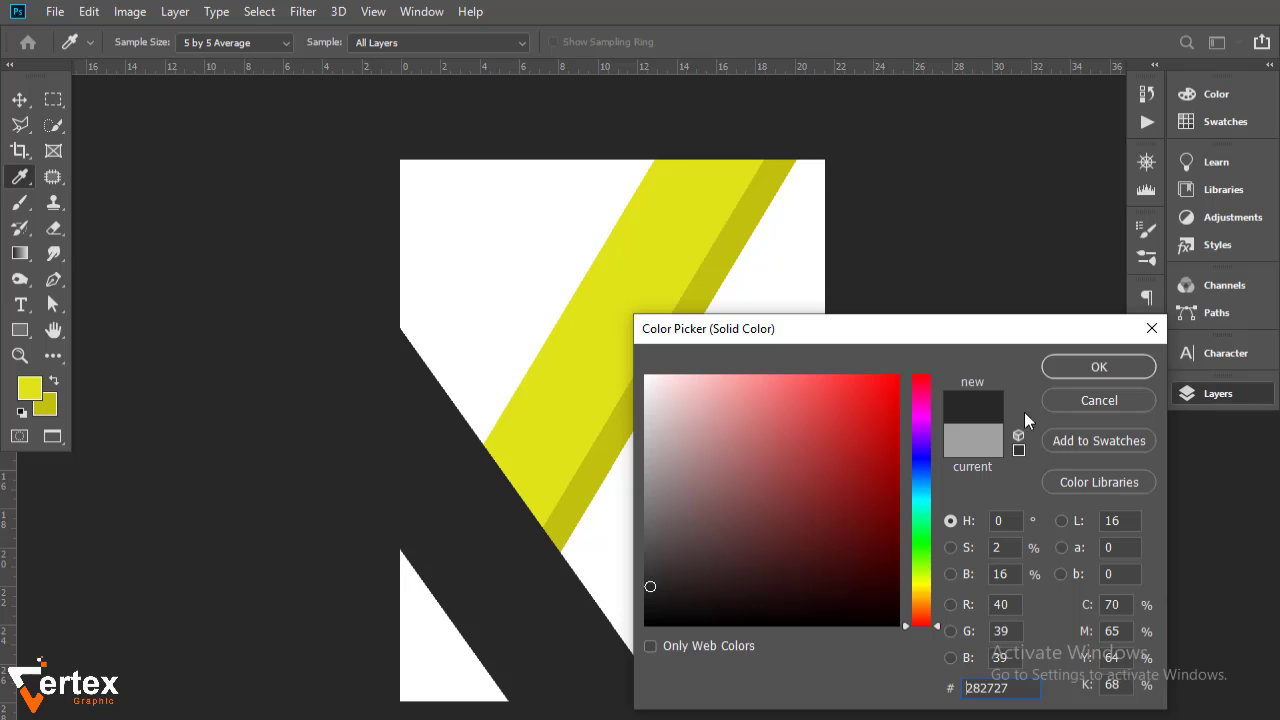
{"action": "left_click", "coordinate": [1086, 371]}
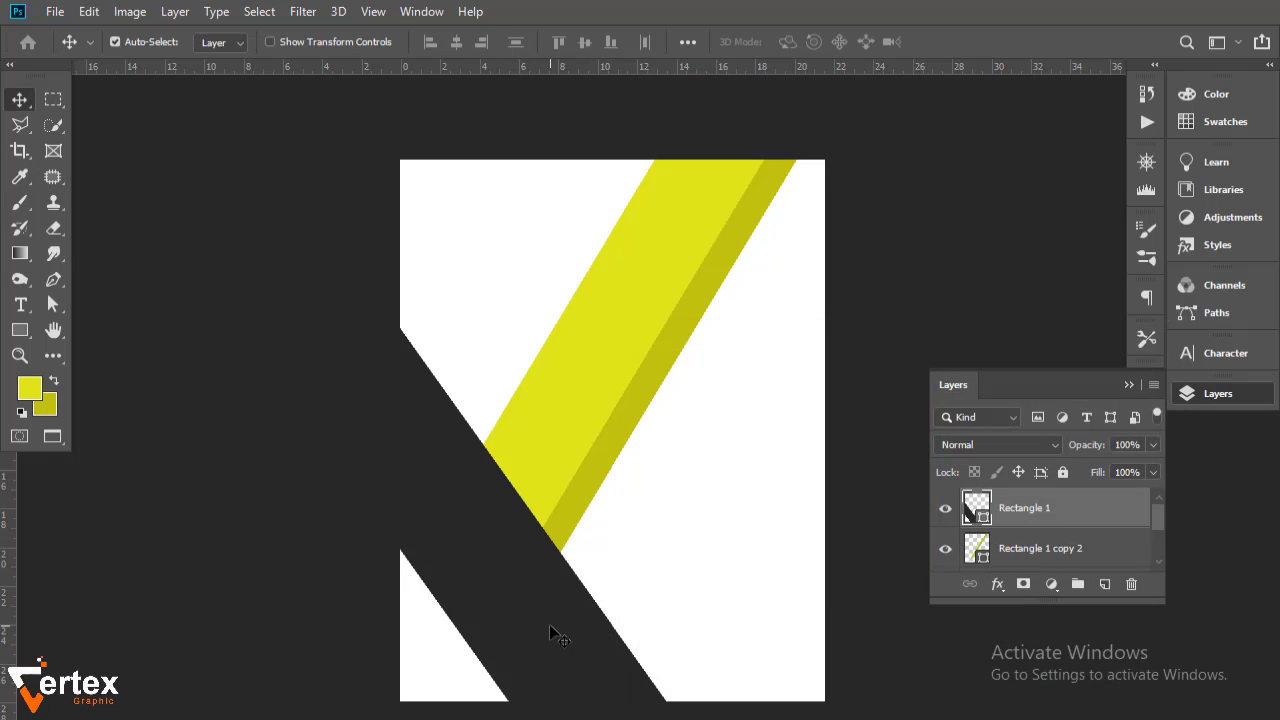
Add a Multiply drop shadow to the near-black band with 63% opacity, 145° angle, 129 px distance, 0% spread and 43 px size.
{"action": "double_click", "coordinate": [1088, 512]}
{"action": "left_click", "coordinate": [290, 569]}
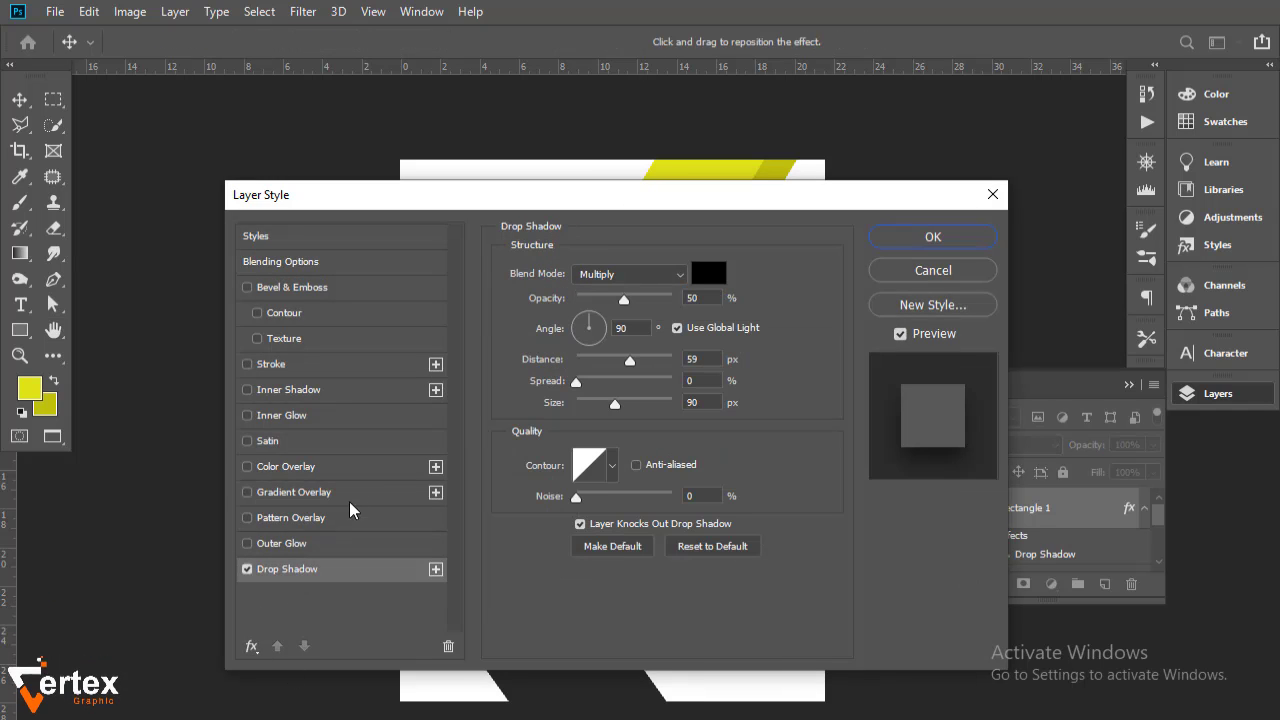
{"action": "left_click_drag", "start_coordinate": [430, 200], "coordinate": [965, 282]}
{"action": "left_click_drag", "start_coordinate": [526, 591], "coordinate": [546, 584]}
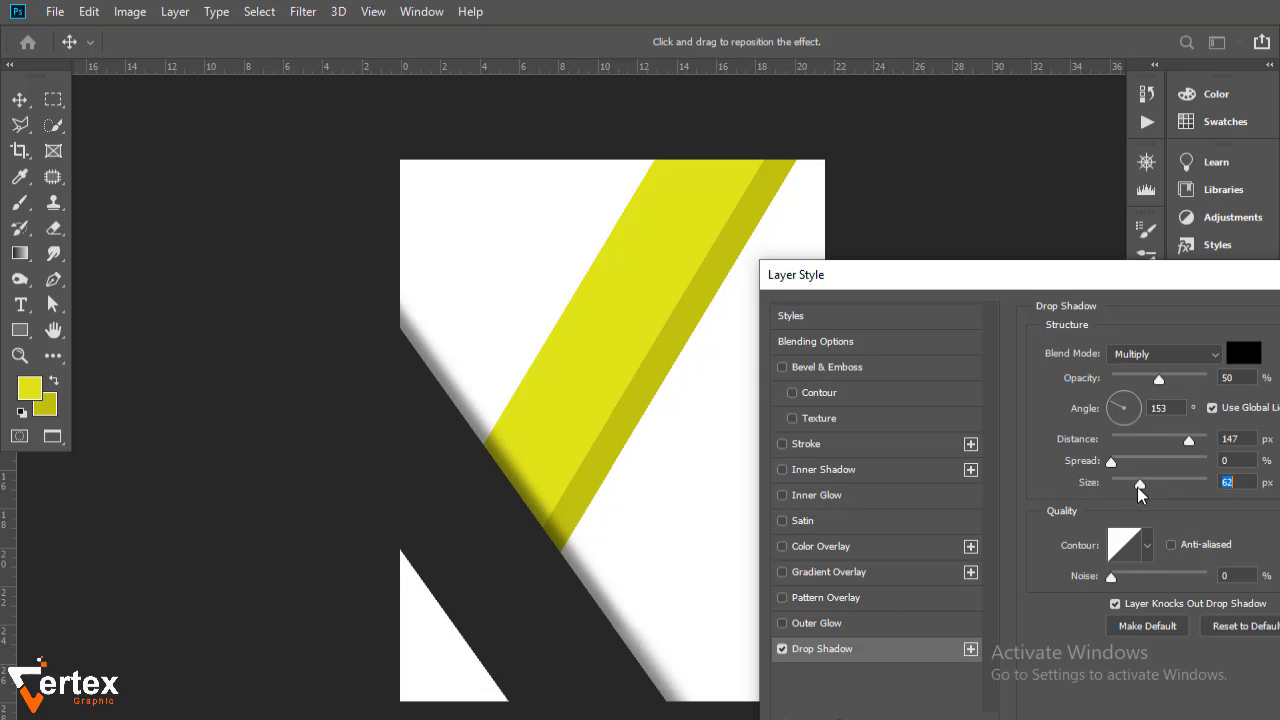
{"action": "left_click_drag", "start_coordinate": [1137, 487], "coordinate": [1132, 488]}
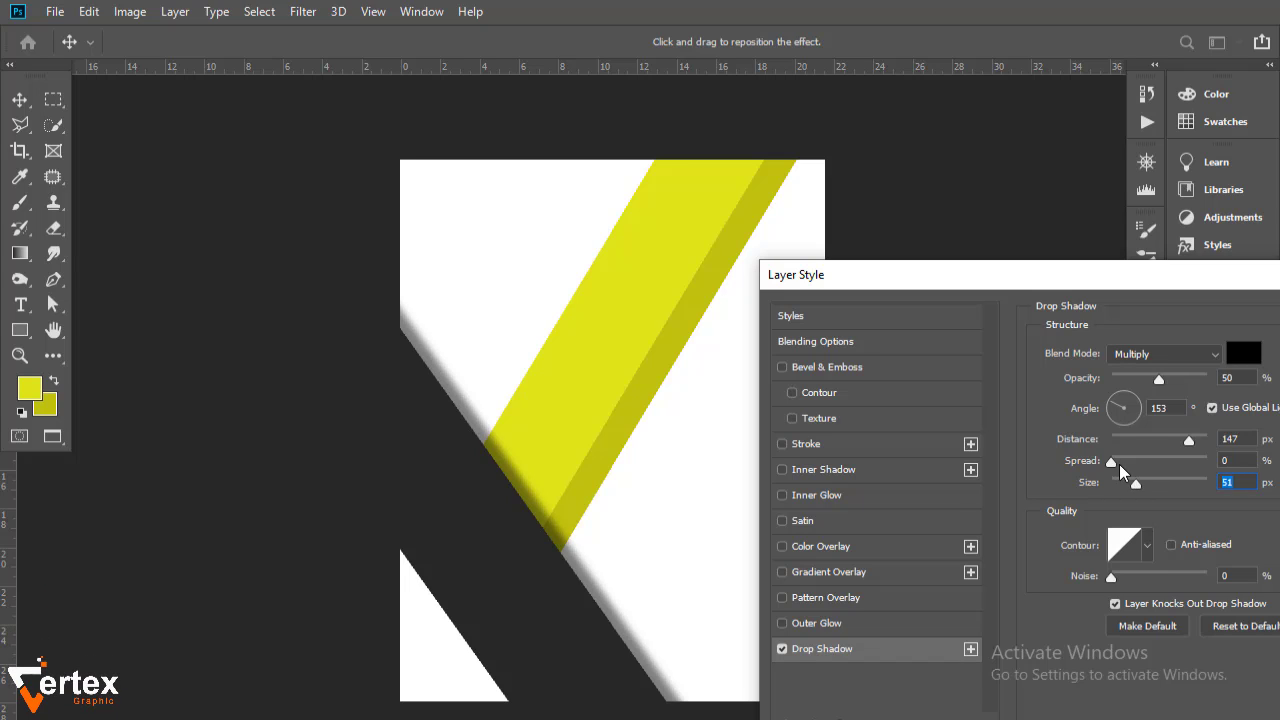
{"action": "left_click_drag", "start_coordinate": [1112, 462], "coordinate": [1113, 491]}
{"action": "mouse_move", "coordinate": [1135, 487]}
{"action": "left_mouse_down"}
{"action": "mouse_move", "coordinate": [1148, 490]}
{"action": "mouse_move", "coordinate": [1134, 491]}
{"action": "left_mouse_up"}
{"action": "left_click_drag", "start_coordinate": [1159, 383], "coordinate": [1172, 379]}
{"action": "left_click_drag", "start_coordinate": [631, 575], "coordinate": [612, 580]}
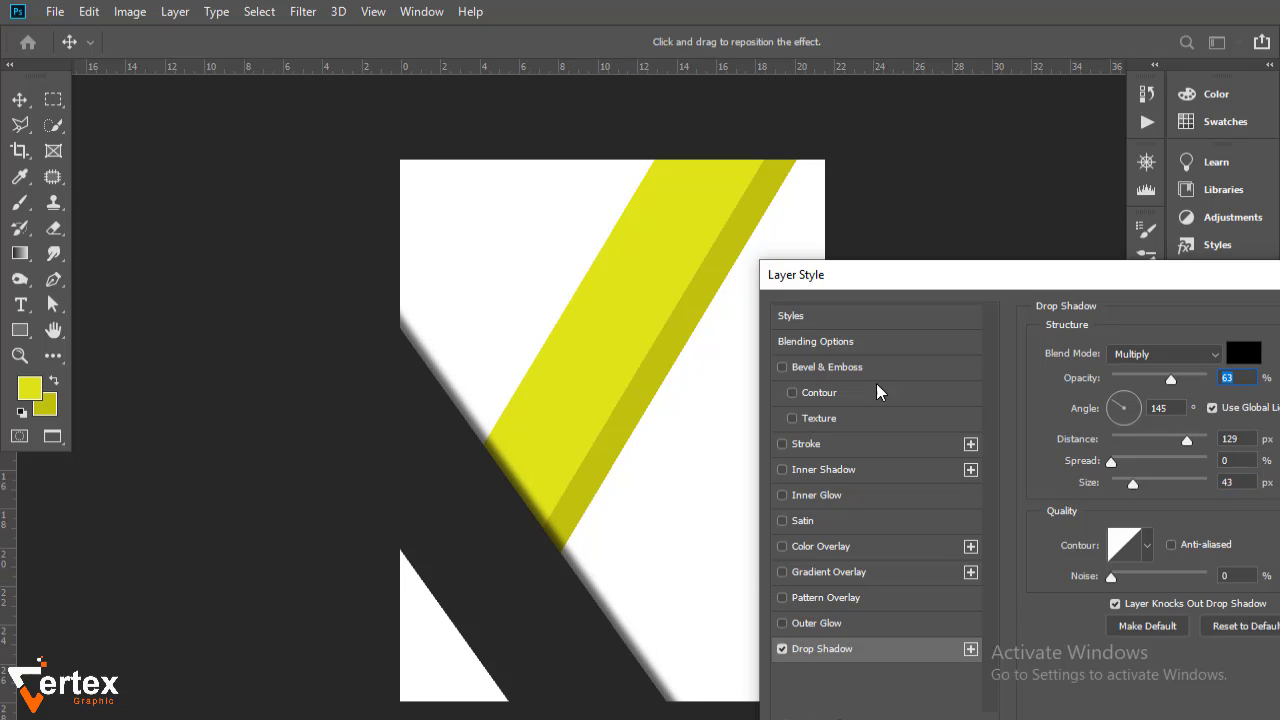
{"action": "left_click_drag", "start_coordinate": [1074, 287], "coordinate": [796, 320]}
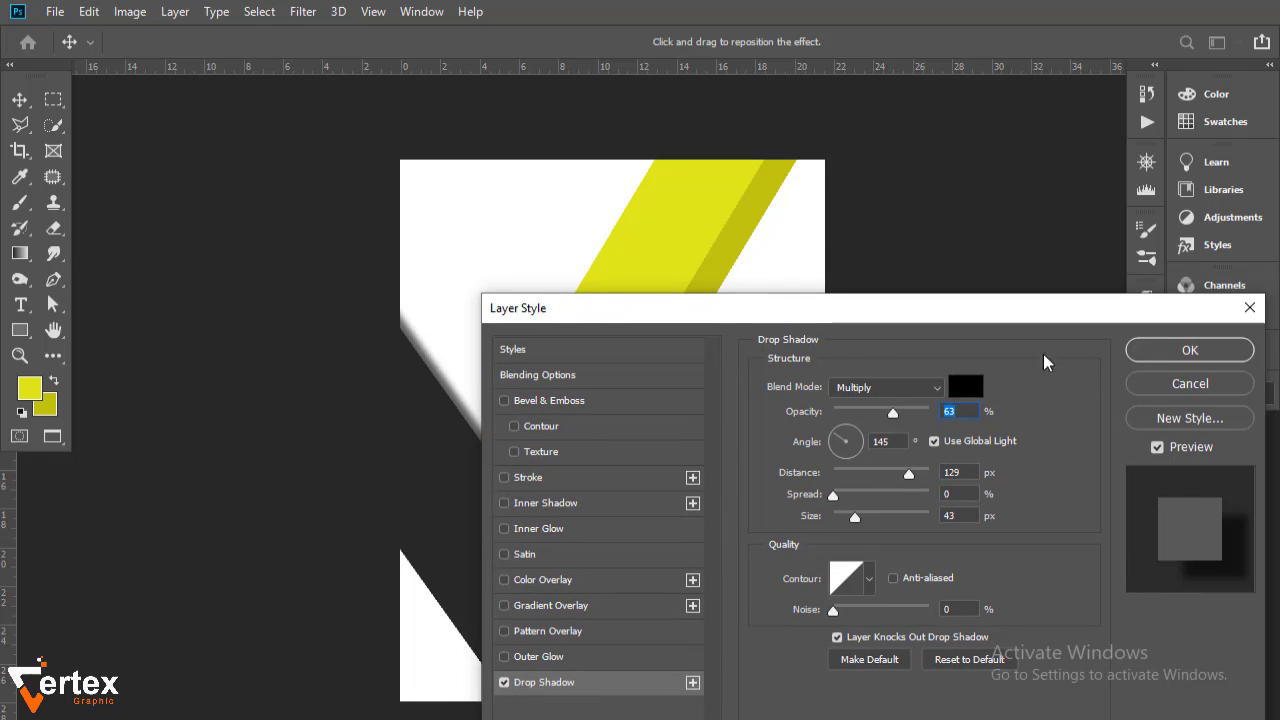
{"action": "left_click", "coordinate": [1163, 359]}
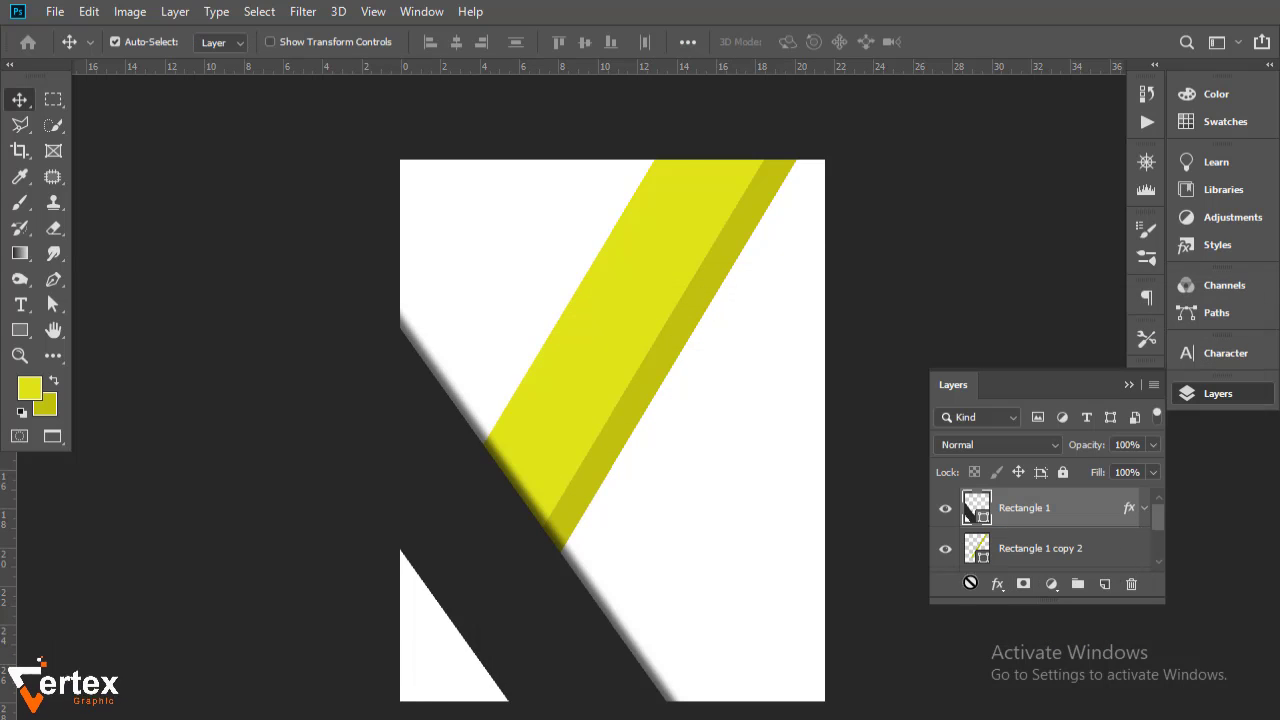
{"action": "left_click", "coordinate": [283, 419]}
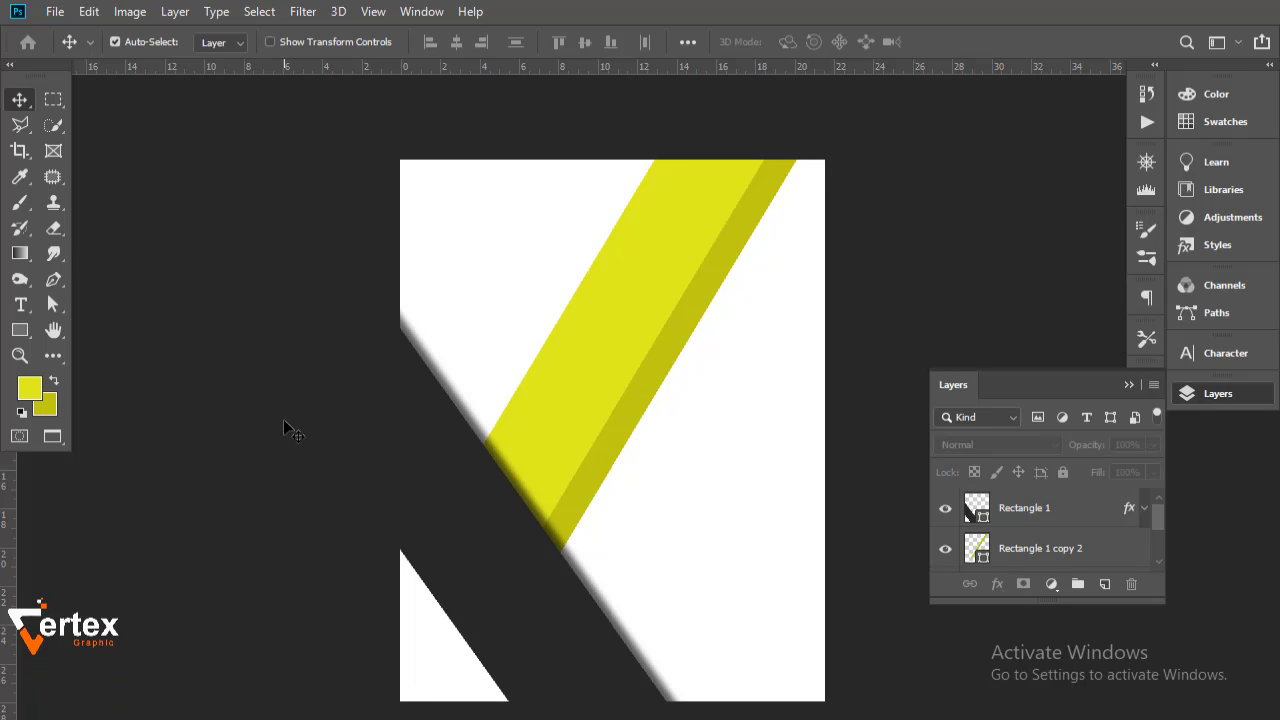
Place the pexels-pixabay-417430 skyscraper photo, scale it to about 26.60%, and position it over the right part of the page.
{"action": "left_click", "coordinate": [52, 13]}
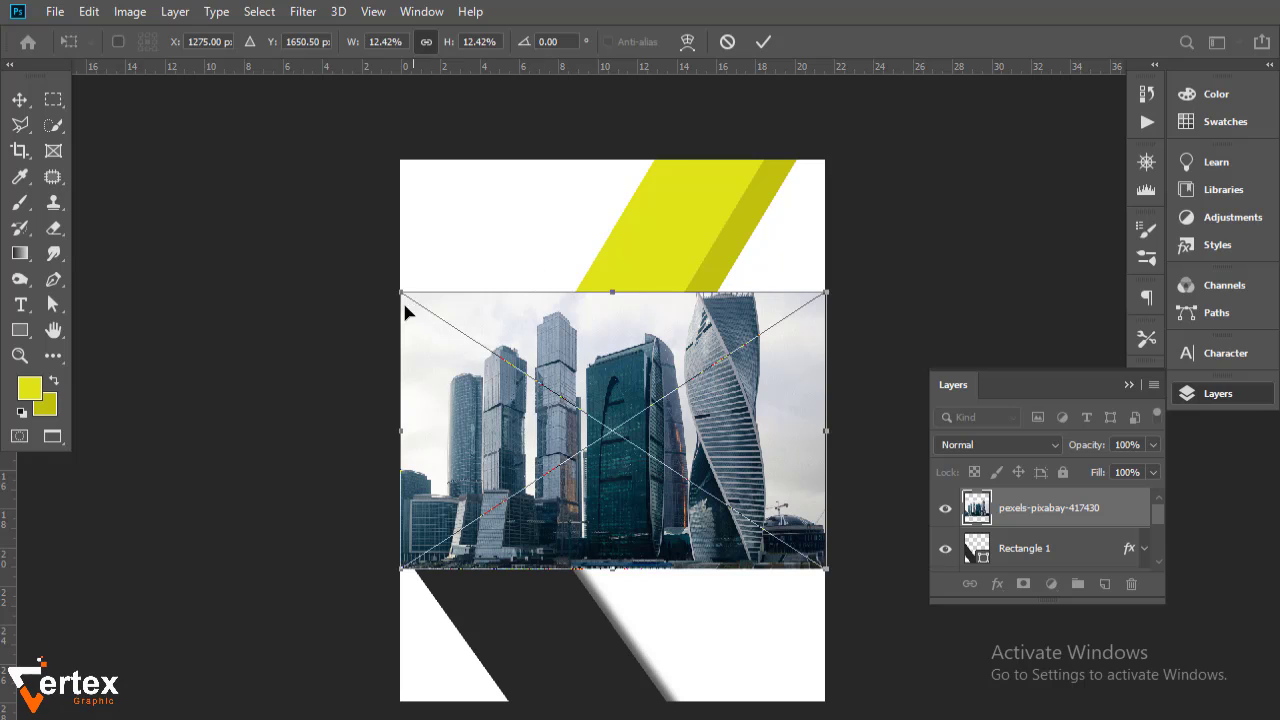
{"action": "left_click_drag", "start_coordinate": [400, 293], "coordinate": [181, 148]}
{"action": "left_click", "coordinate": [627, 368], "text": "alt"}
{"action": "left_click", "coordinate": [606, 394], "text": "alt"}
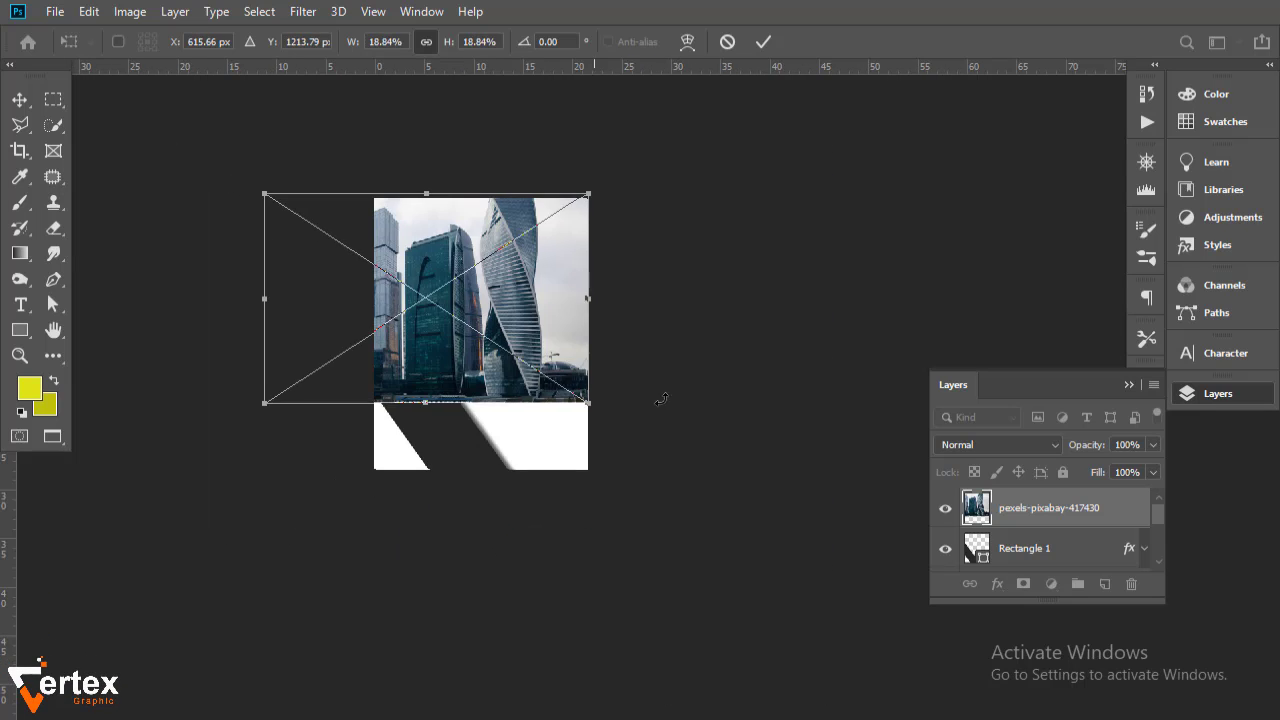
{"action": "left_click_drag", "start_coordinate": [586, 403], "coordinate": [720, 490]}
{"action": "left_click_drag", "start_coordinate": [550, 377], "coordinate": [723, 391]}
{"action": "key", "text": "Return"}
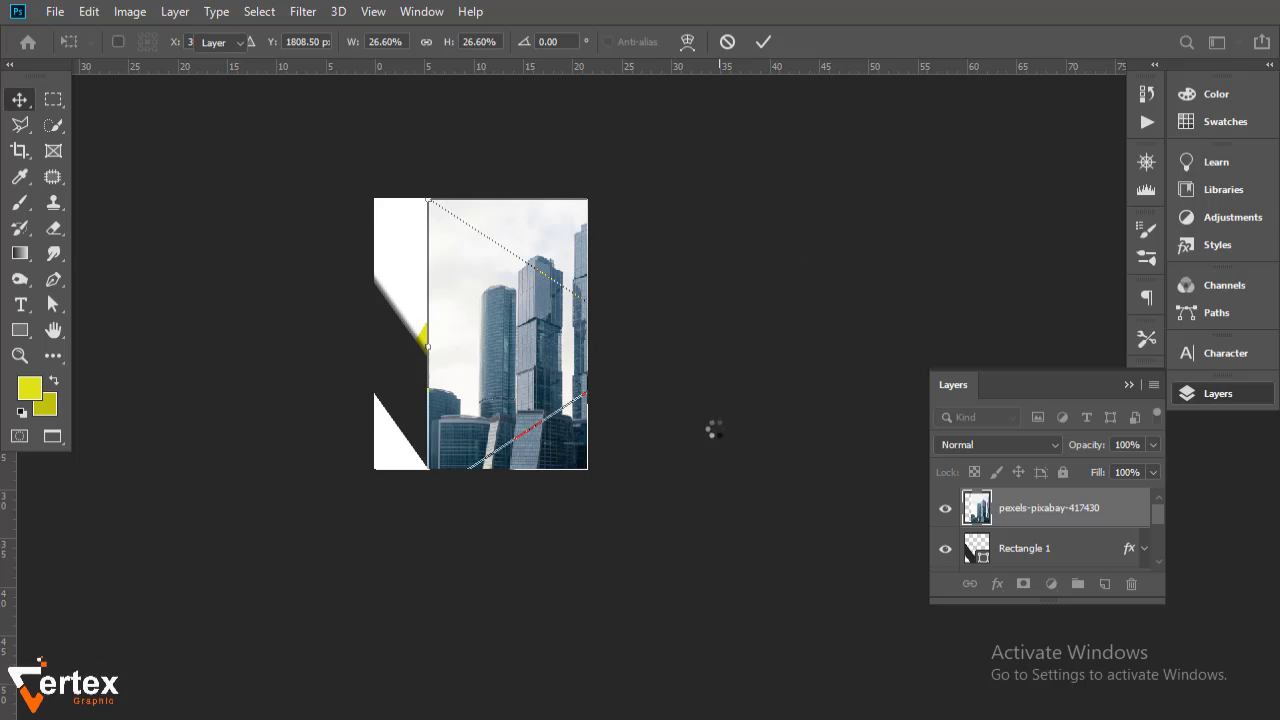
Move the skyscraper photo's layer directly above the Background layer and shift the photo further right on the page.
{"action": "scroll", "coordinate": [558, 345], "scroll_direction": "up", "scroll_amount": 1}
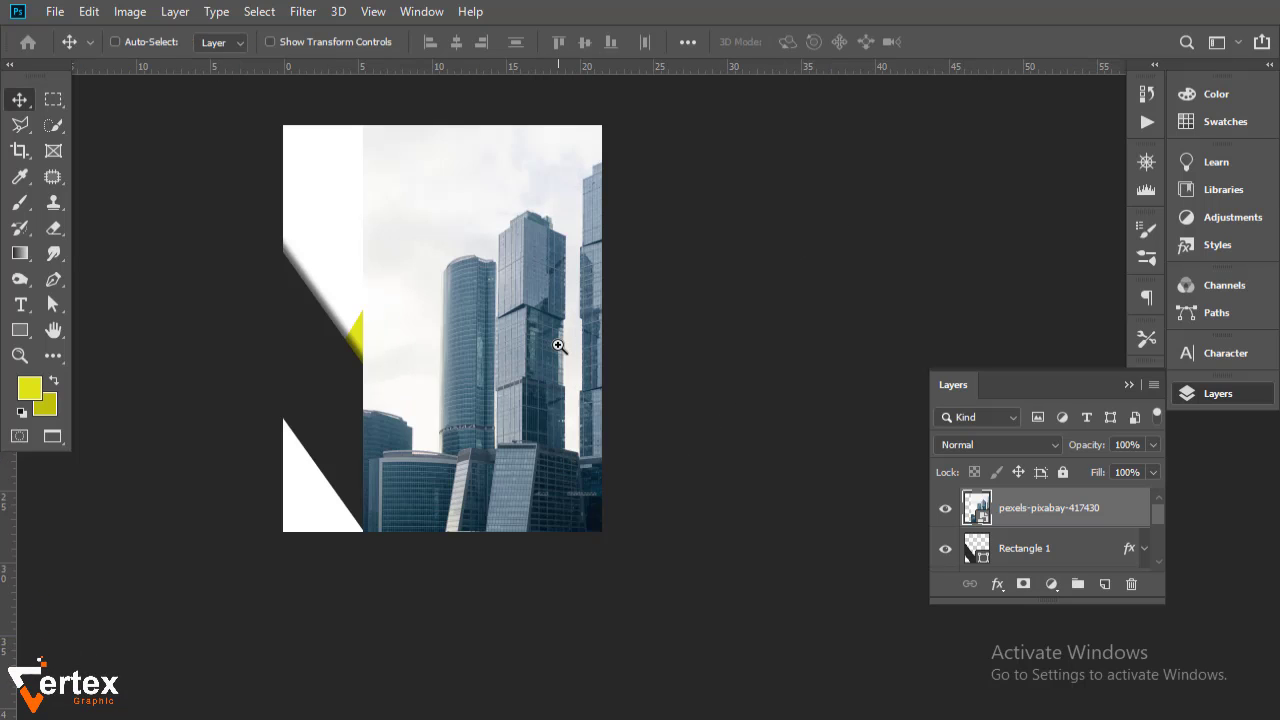
{"action": "scroll", "coordinate": [583, 362], "scroll_direction": "up", "scroll_amount": 1}
{"action": "left_click_drag", "start_coordinate": [584, 362], "coordinate": [670, 423]}
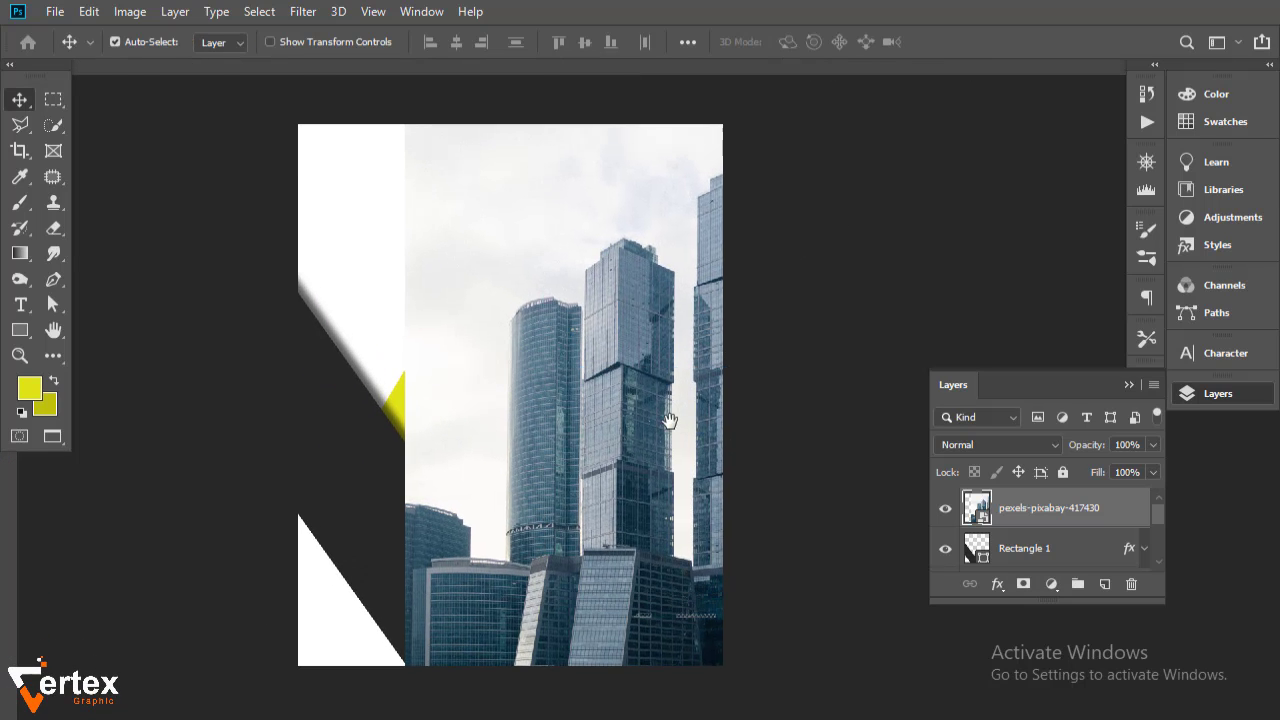
{"action": "mouse_move", "coordinate": [1062, 514]}
{"action": "left_mouse_down"}
{"action": "mouse_move", "coordinate": [1066, 603]}
{"action": "mouse_move", "coordinate": [1055, 531]}
{"action": "left_mouse_up"}
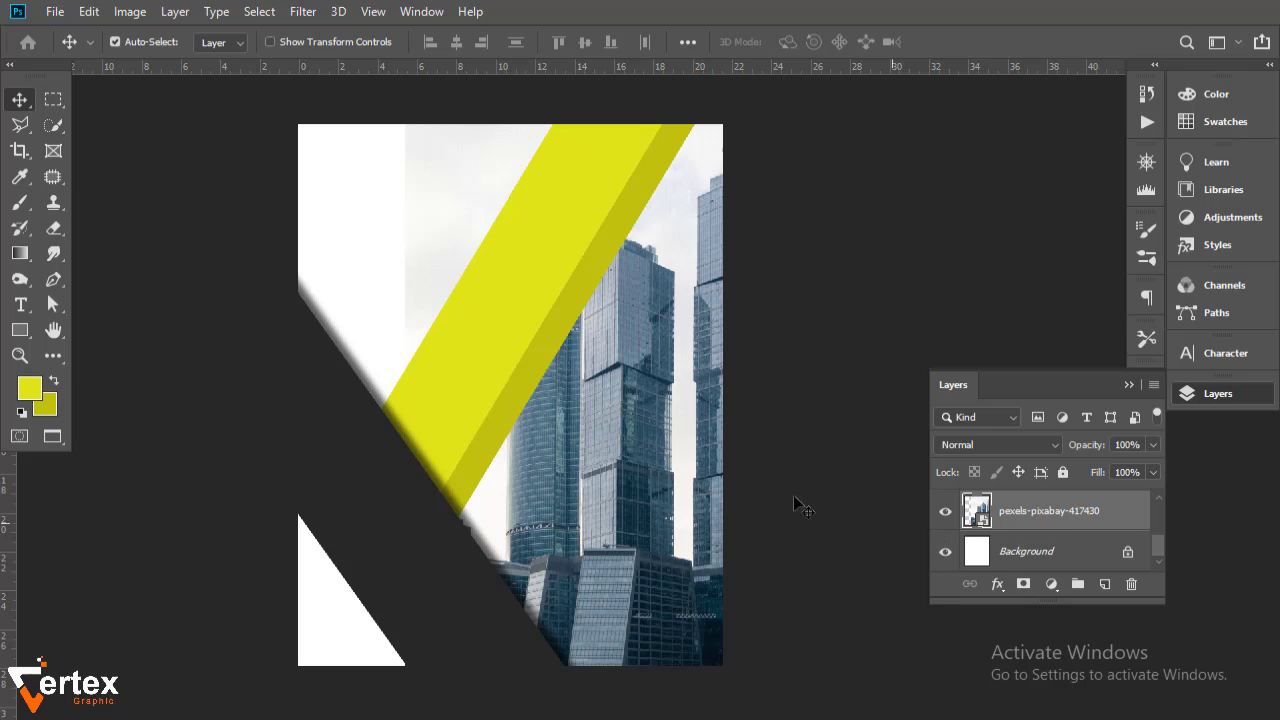
{"action": "mouse_move", "coordinate": [651, 418]}
{"action": "left_mouse_down"}
{"action": "mouse_move", "coordinate": [706, 419]}
{"action": "mouse_move", "coordinate": [660, 437]}
{"action": "left_mouse_up"}
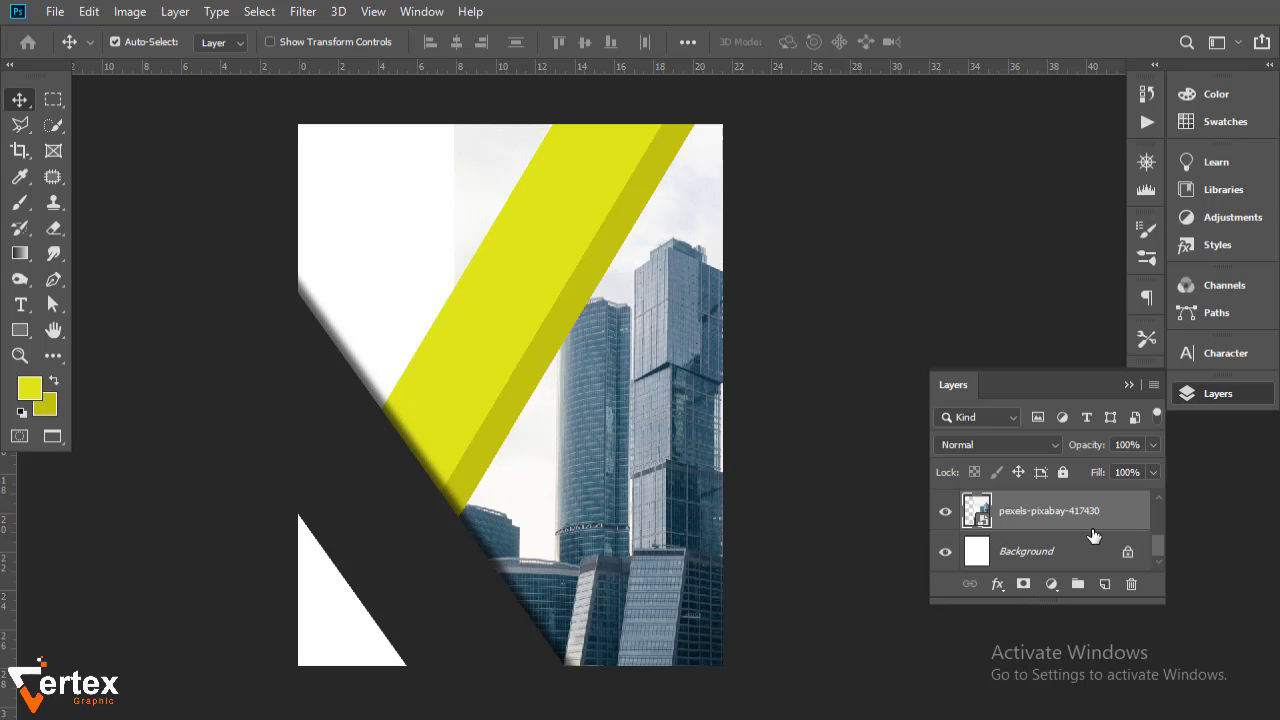
Add a new layer above the skyscraper photo and draw a rectangle about 1631 by 2312 px over the page's upper-left area.
{"action": "left_click", "coordinate": [1105, 580]}
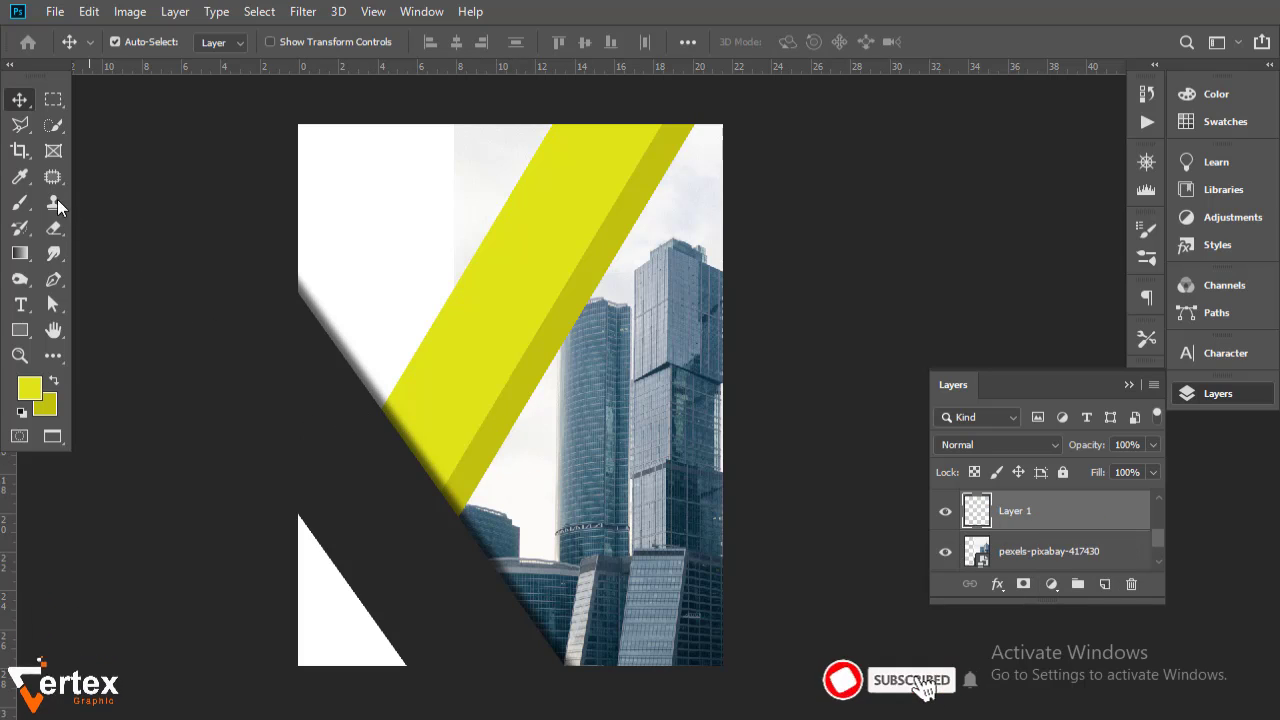
{"action": "left_click", "coordinate": [25, 330]}
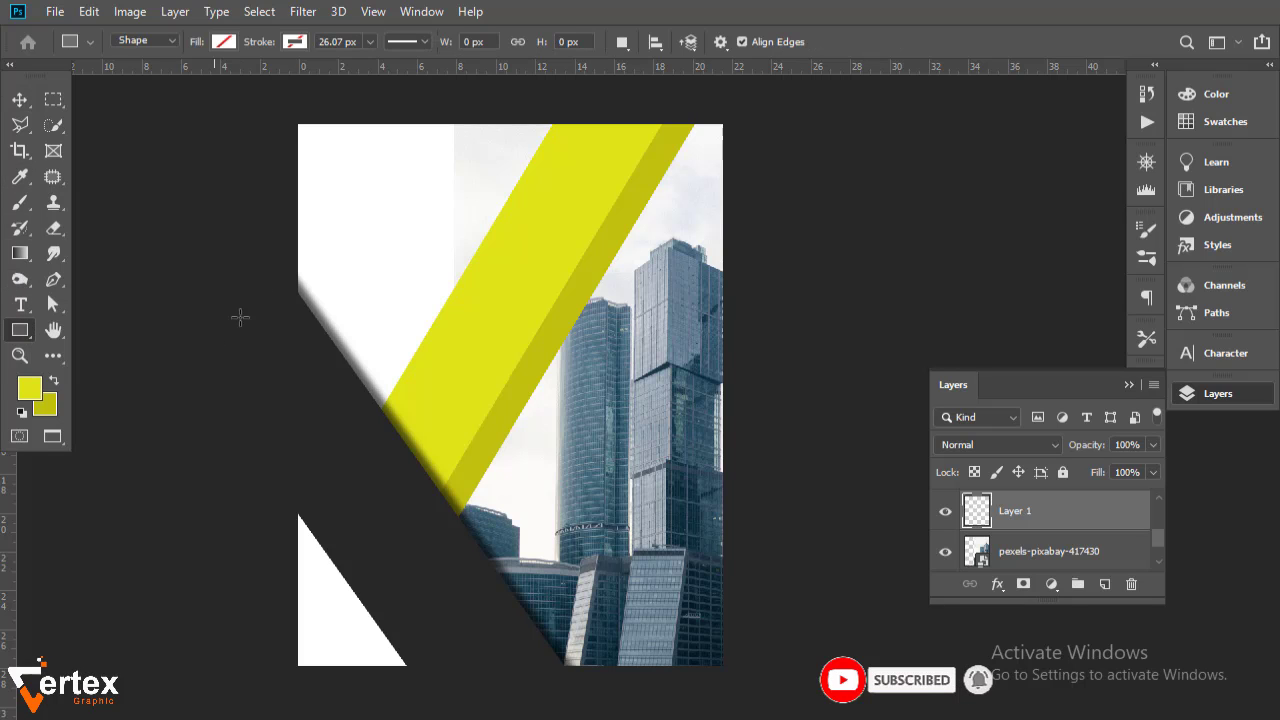
{"action": "key", "text": "space"}
{"action": "left_click_drag", "start_coordinate": [283, 174], "coordinate": [308, 274]}
{"action": "left_click_drag", "start_coordinate": [217, 165], "coordinate": [494, 540]}
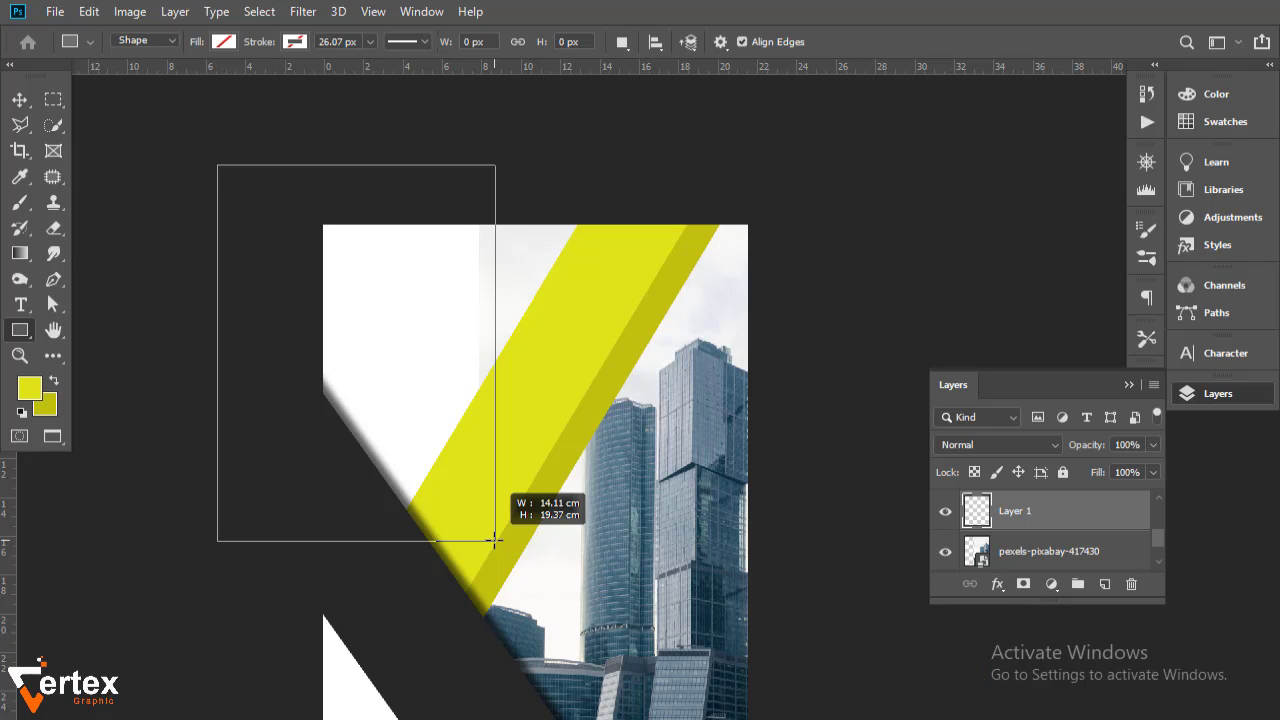
{"action": "mouse_move", "coordinate": [494, 540]}
{"action": "left_mouse_down"}
{"action": "mouse_move", "coordinate": [571, 523]}
{"action": "mouse_move", "coordinate": [600, 489]}
{"action": "mouse_move", "coordinate": [586, 476]}
{"action": "mouse_move", "coordinate": [489, 545]}
{"action": "left_mouse_up"}
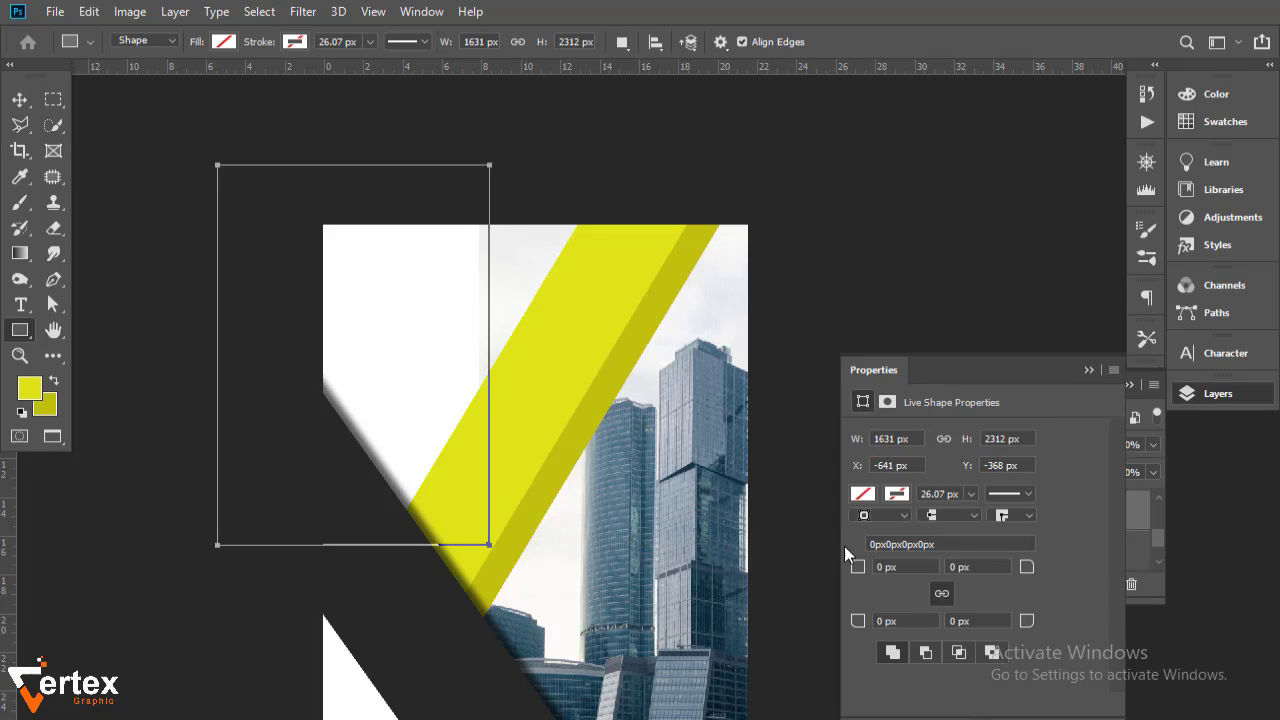
Fill the new rectangle with near-black 282727, sampled from the lower diagonal band.
{"action": "left_click", "coordinate": [862, 493]}
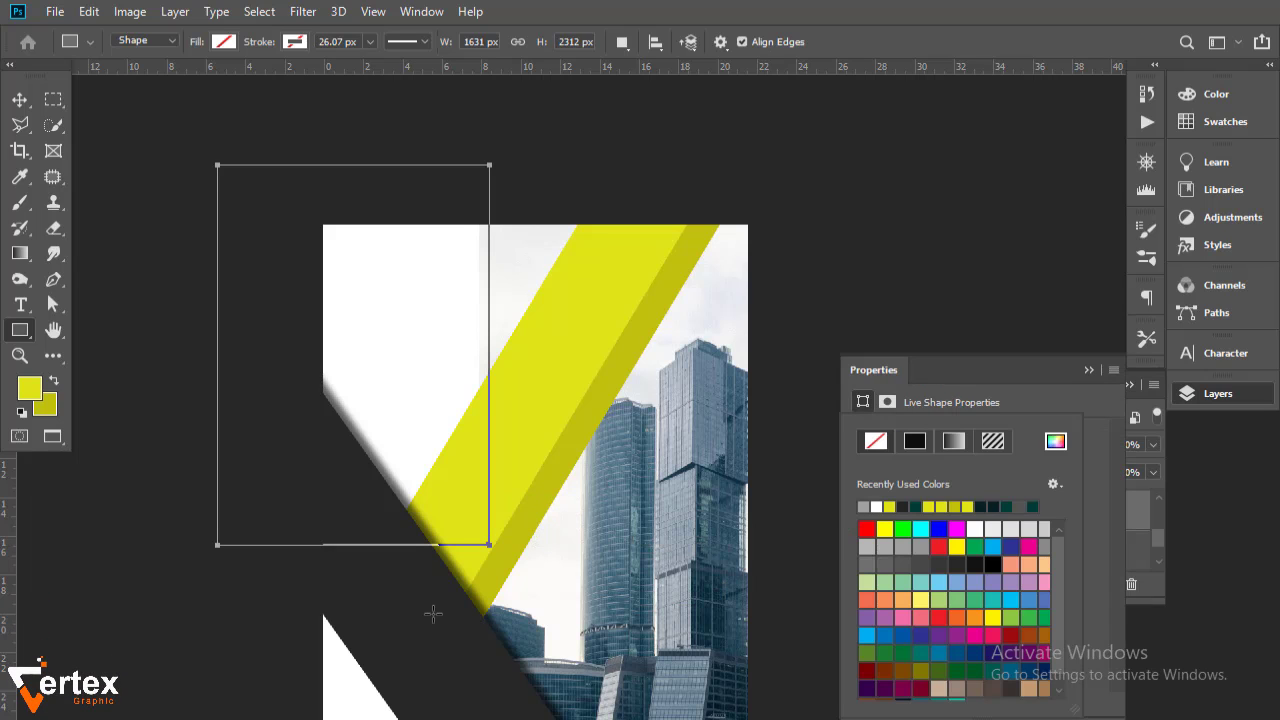
{"action": "left_click", "coordinate": [1056, 441]}
{"action": "left_click", "coordinate": [391, 609]}
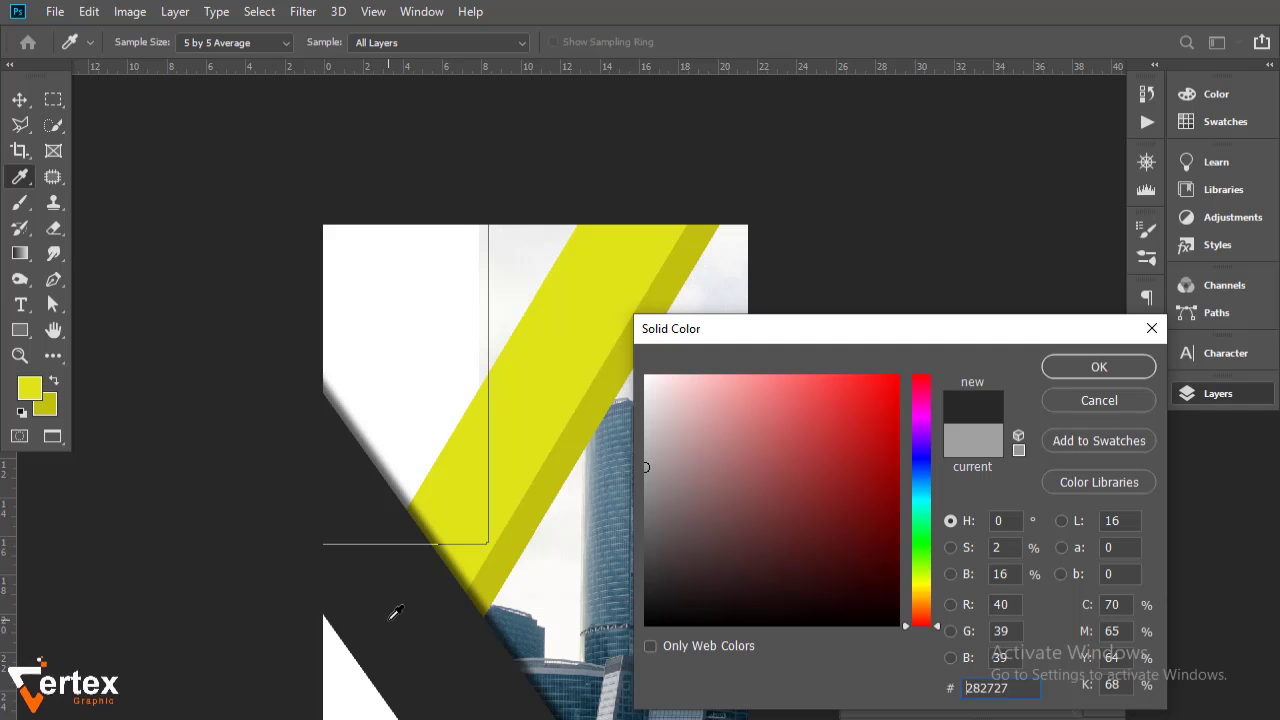
{"action": "left_click", "coordinate": [1098, 358]}
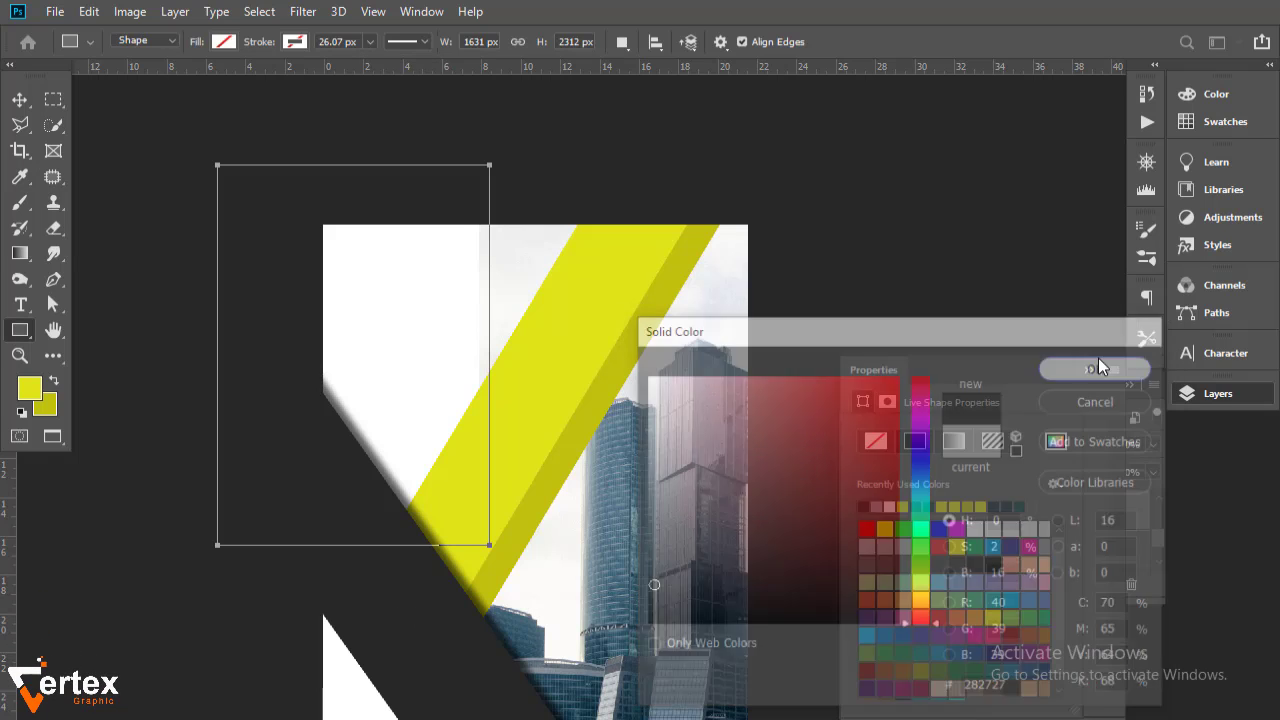
Rotate the near-black rectangle about 26.8° and shift it up and right so its slanted edge lies beneath the yellow band.
{"action": "left_click", "coordinate": [19, 99]}
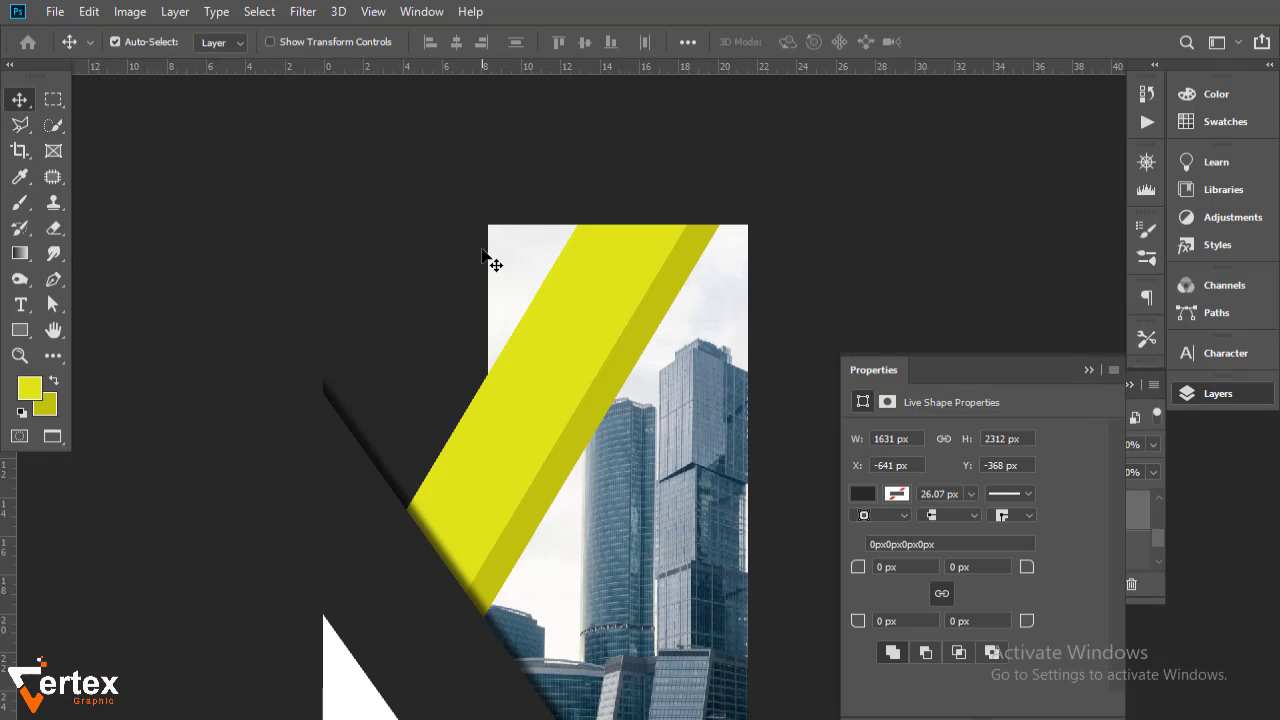
{"action": "key", "text": "ctrl+t"}
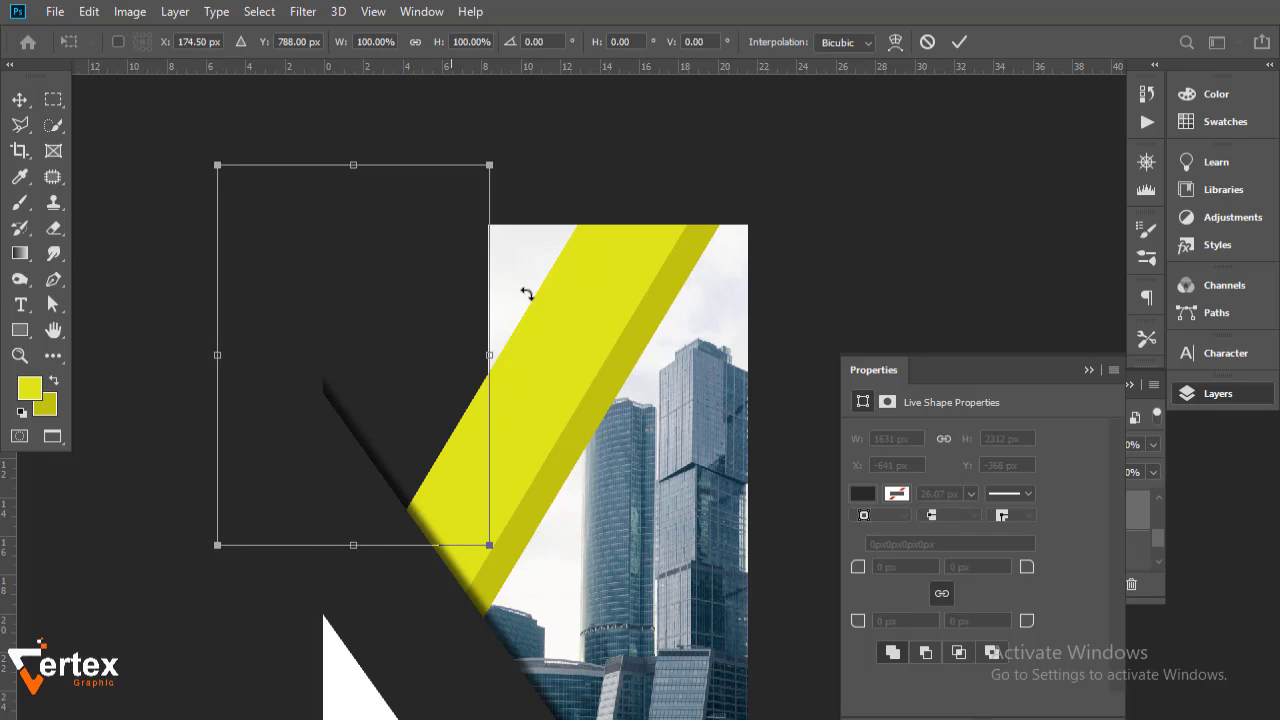
{"action": "left_click", "coordinate": [586, 140]}
{"action": "key", "text": "ctrl+t"}
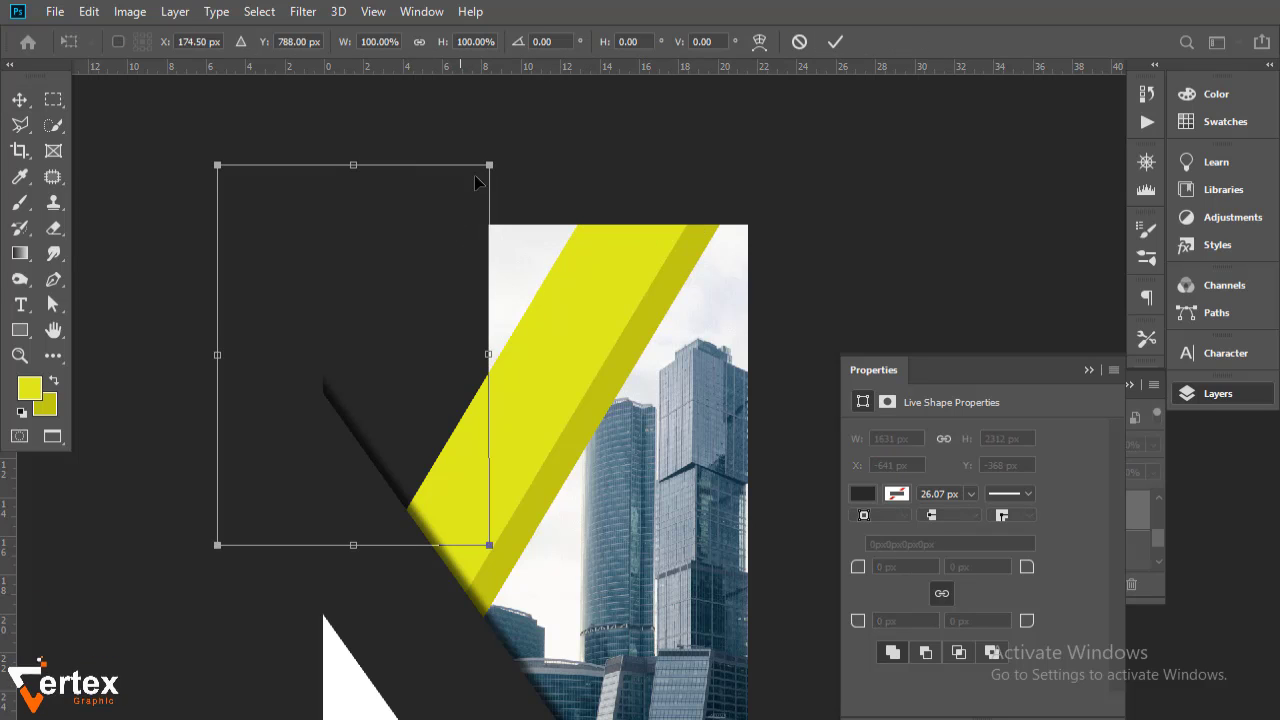
{"action": "left_click_drag", "start_coordinate": [503, 132], "coordinate": [621, 205]}
{"action": "left_click_drag", "start_coordinate": [359, 280], "coordinate": [431, 245]}
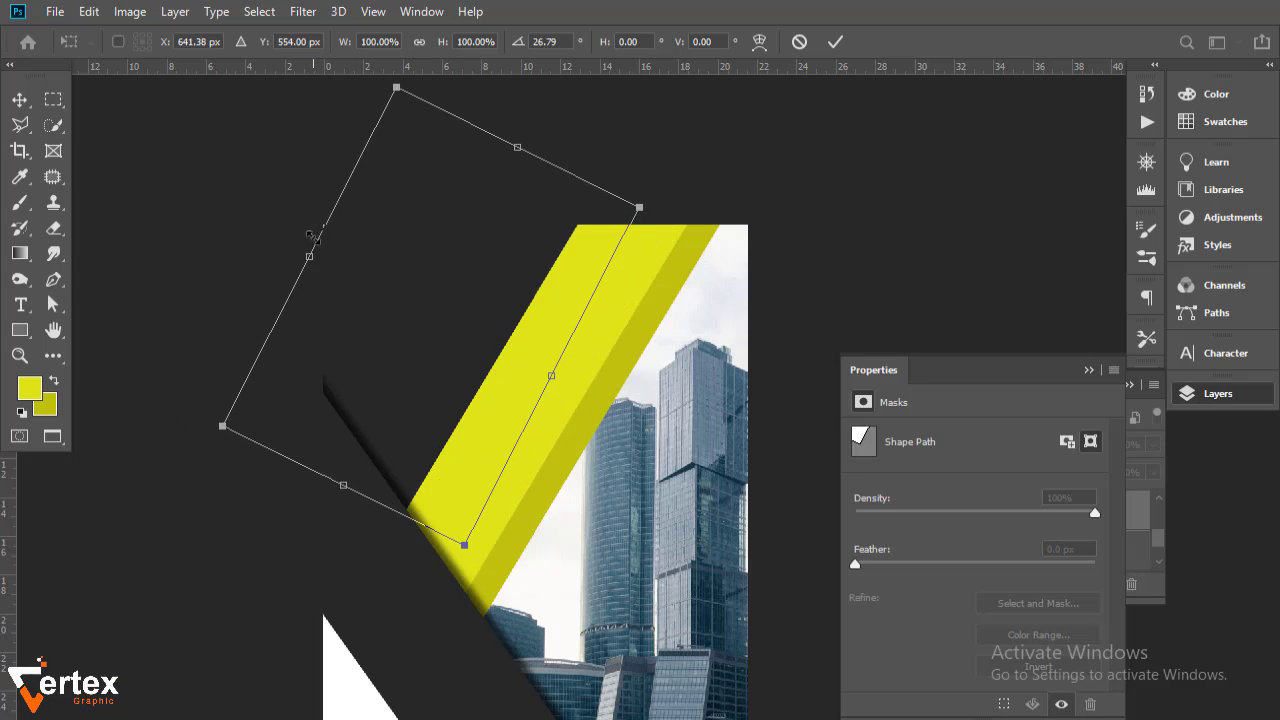
{"action": "key", "text": "Return"}
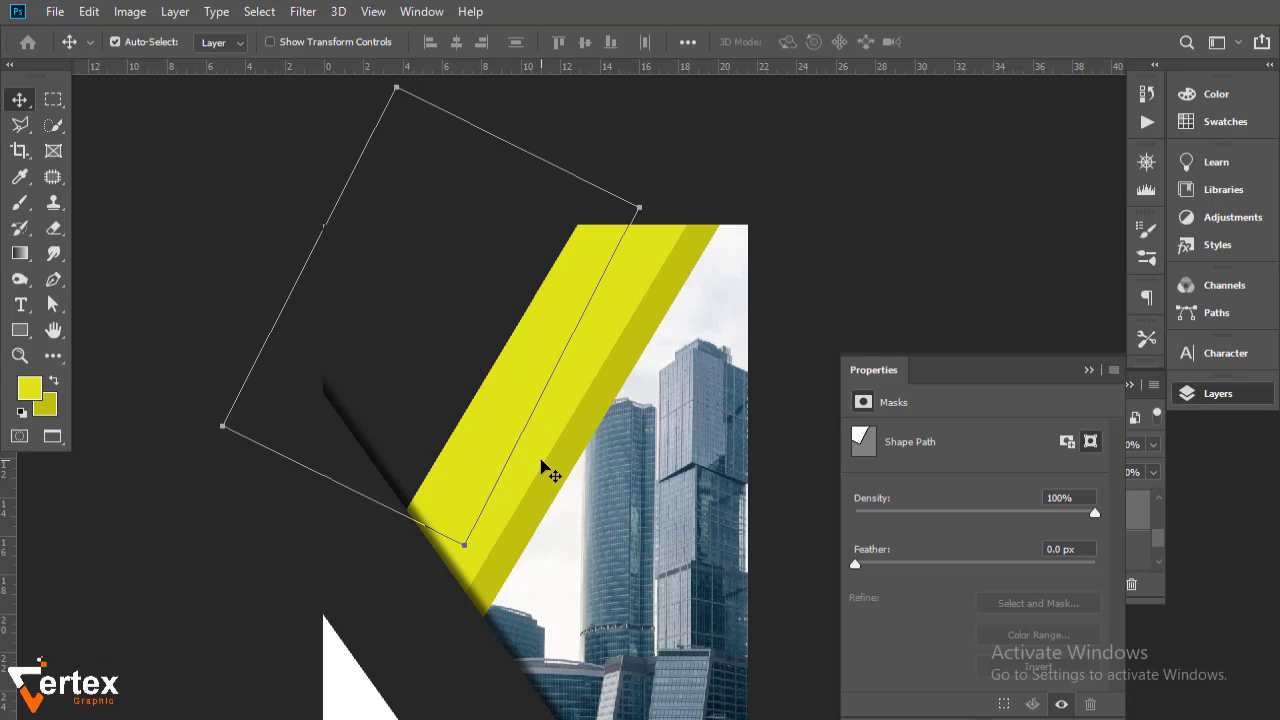
{"action": "left_click", "coordinate": [172, 410]}
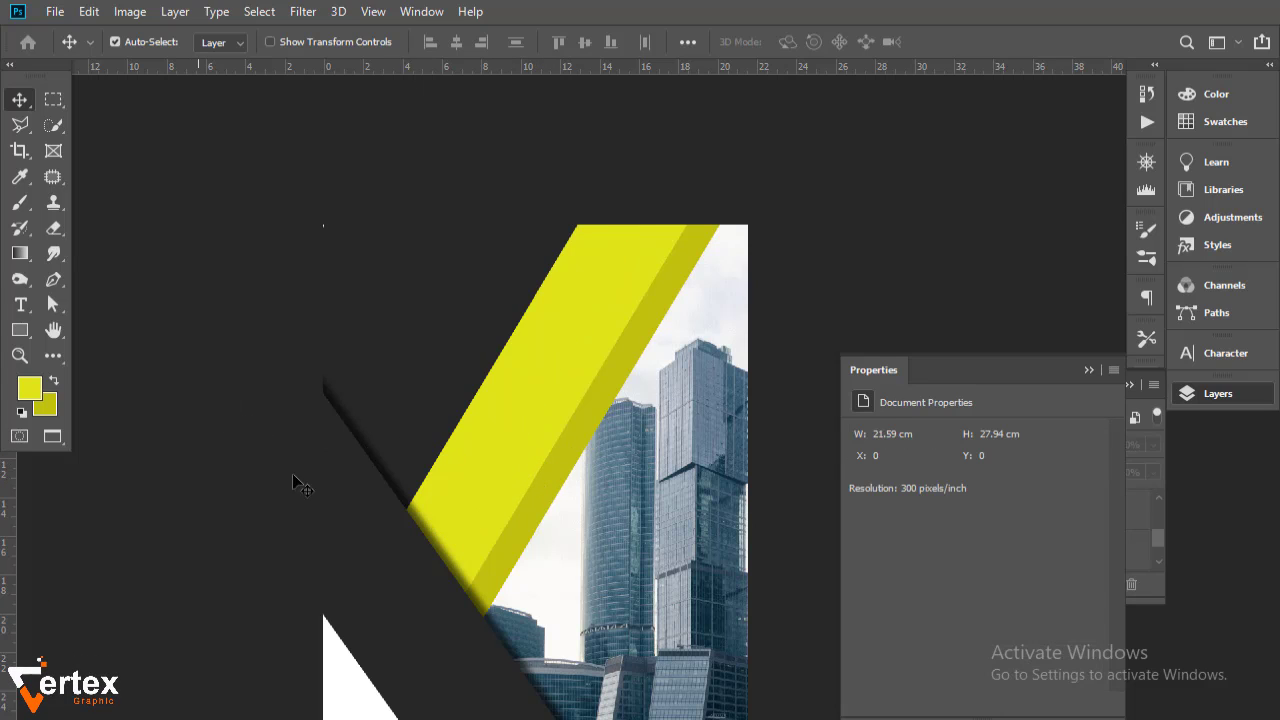
Stretch the rotated rectangle outward to about 102.57% width and 101.15% height to cover the white speck at the page's upper-left corner.
{"action": "left_click_drag", "start_coordinate": [542, 557], "coordinate": [604, 612]}
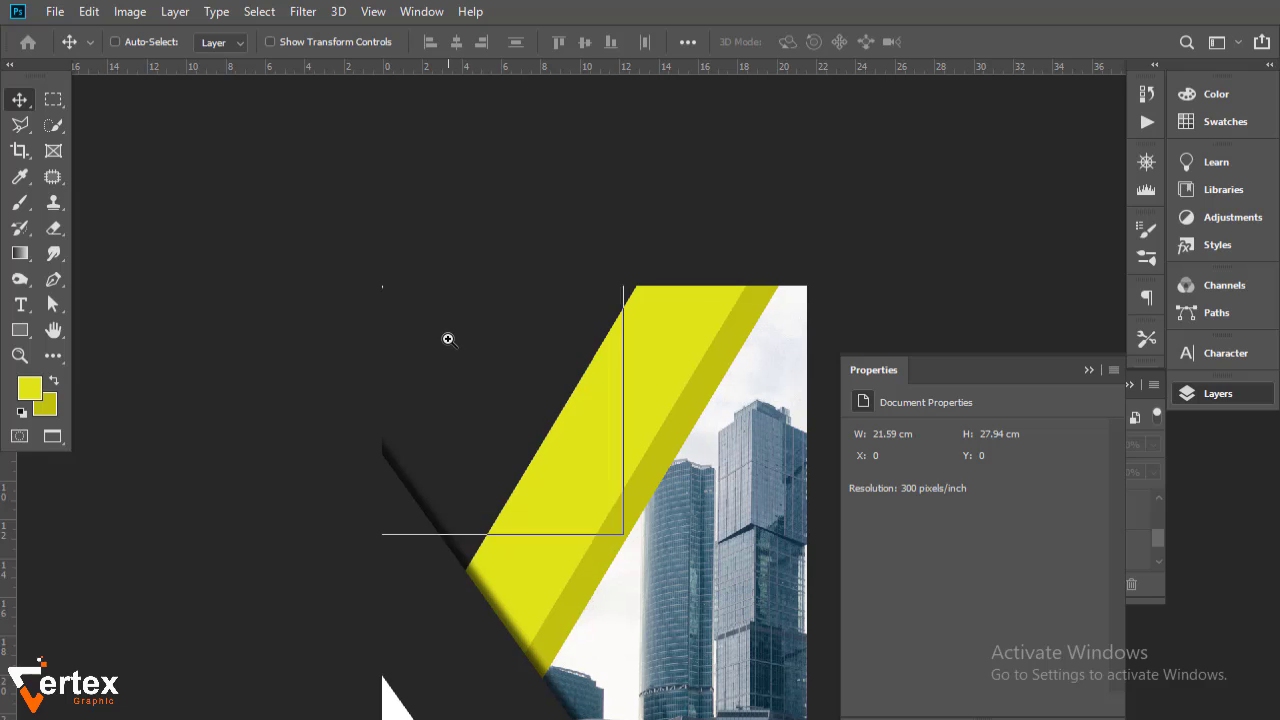
{"action": "left_click", "coordinate": [448, 340], "text": "ctrl"}
{"action": "left_click", "coordinate": [448, 340], "text": "ctrl"}
{"action": "left_click", "coordinate": [446, 337], "text": "ctrl"}
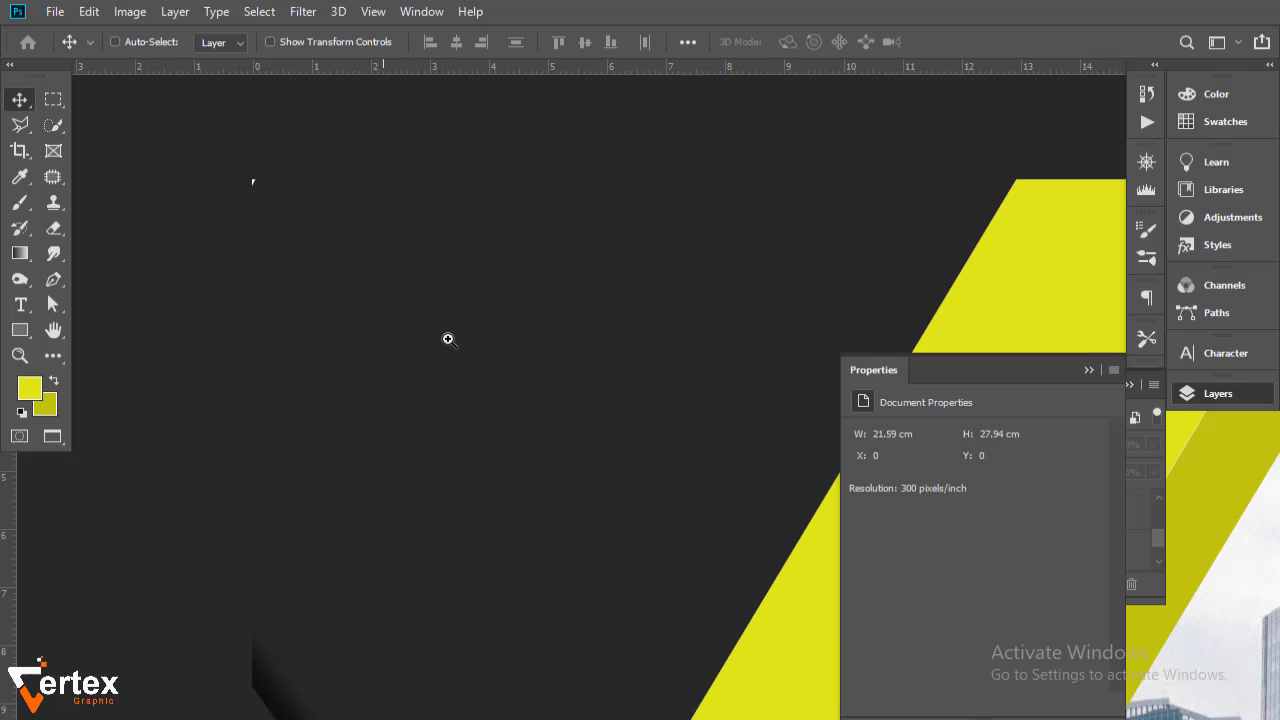
{"action": "left_click_drag", "start_coordinate": [474, 377], "coordinate": [497, 414]}
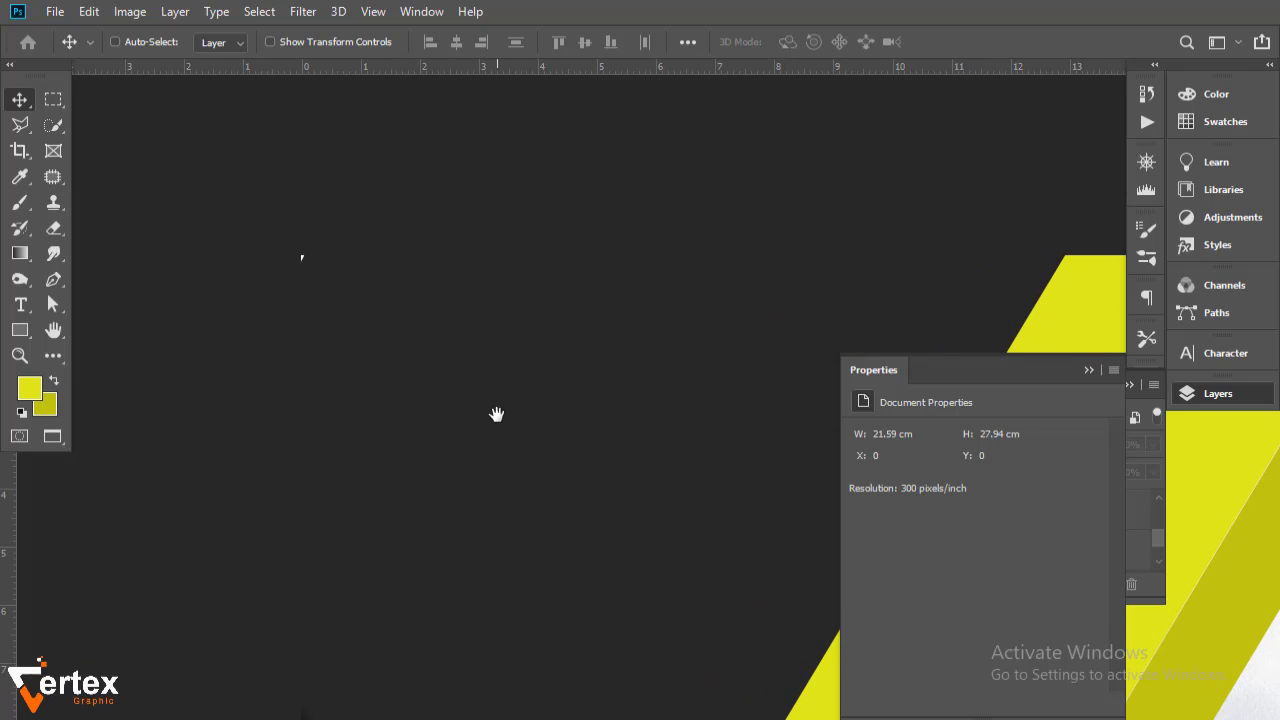
{"action": "left_click", "coordinate": [495, 423]}
{"action": "left_click_drag", "start_coordinate": [495, 423], "coordinate": [486, 425]}
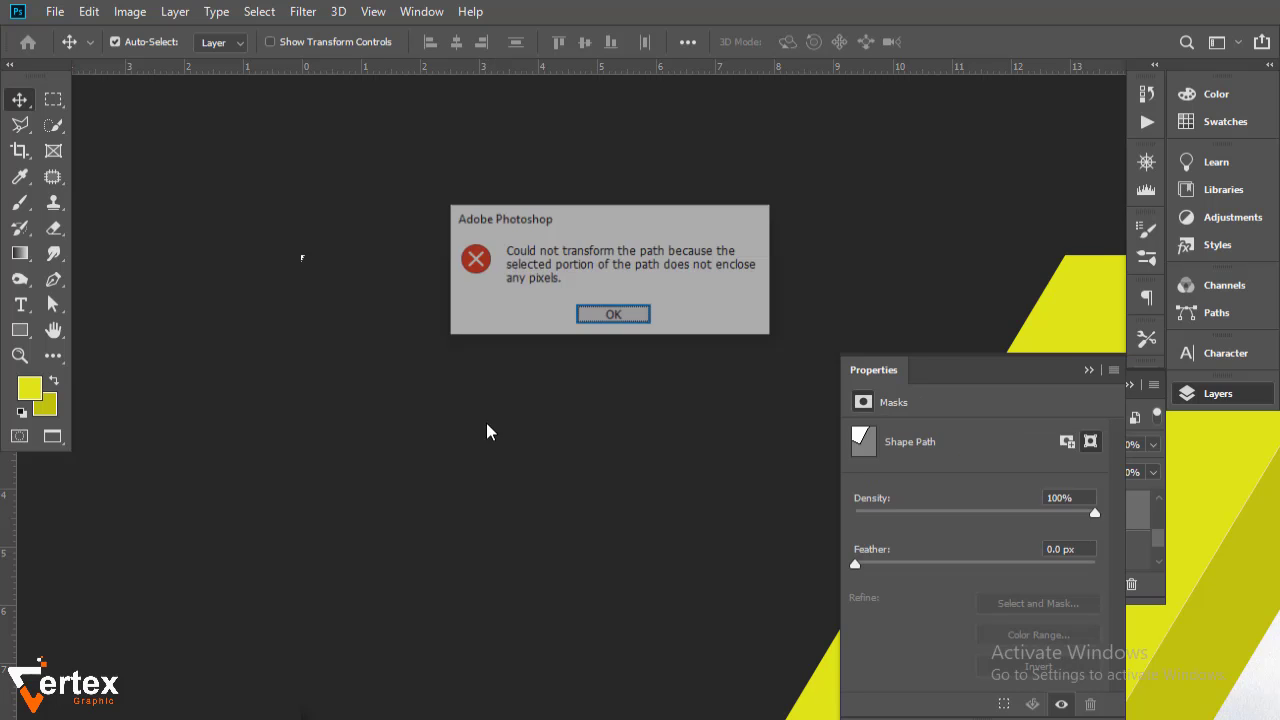
{"action": "left_click", "coordinate": [608, 317]}
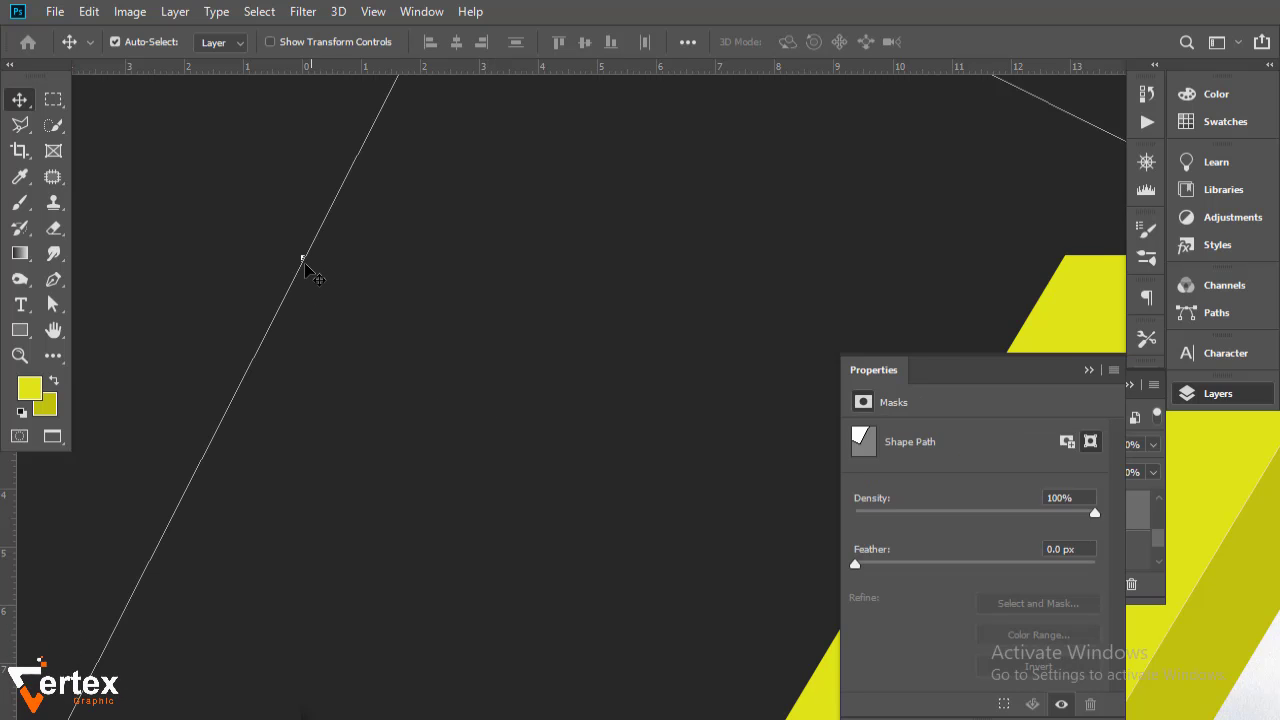
{"action": "key", "text": "ctrl+t"}
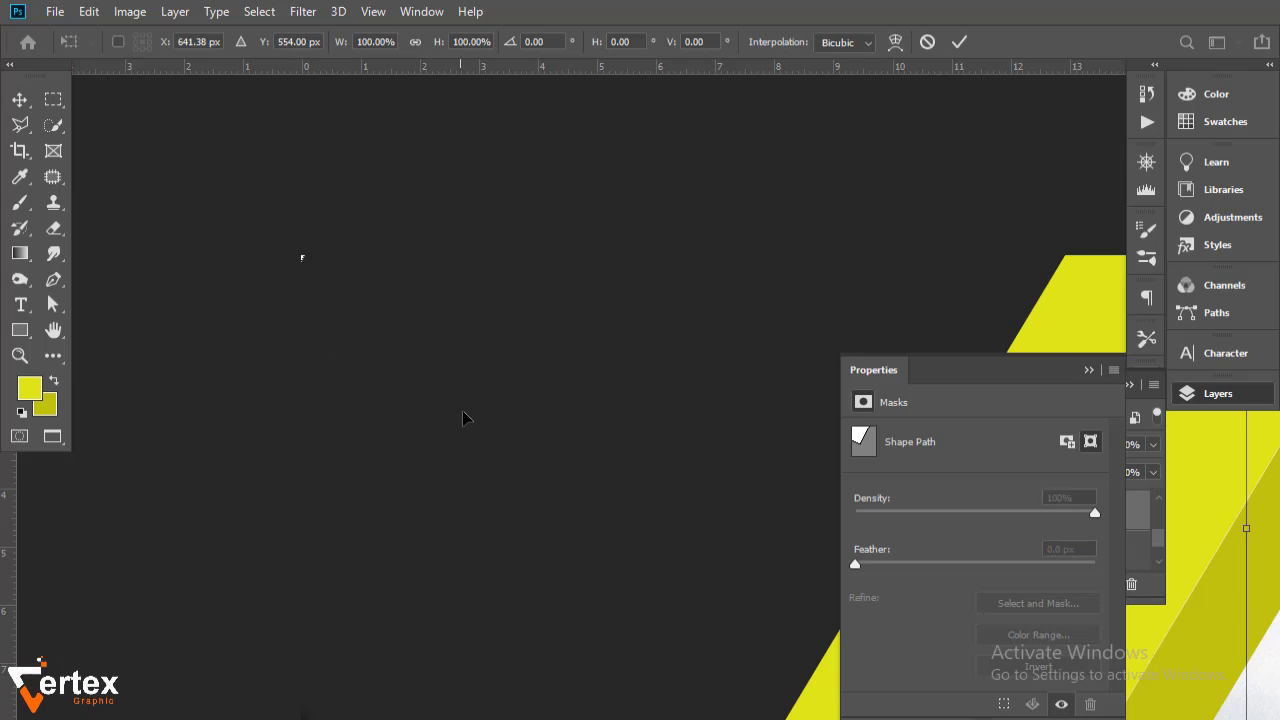
{"action": "scroll", "coordinate": [478, 402], "scroll_direction": "up", "scroll_amount": 3}
{"action": "scroll", "coordinate": [478, 402], "scroll_direction": "down", "scroll_amount": 5}
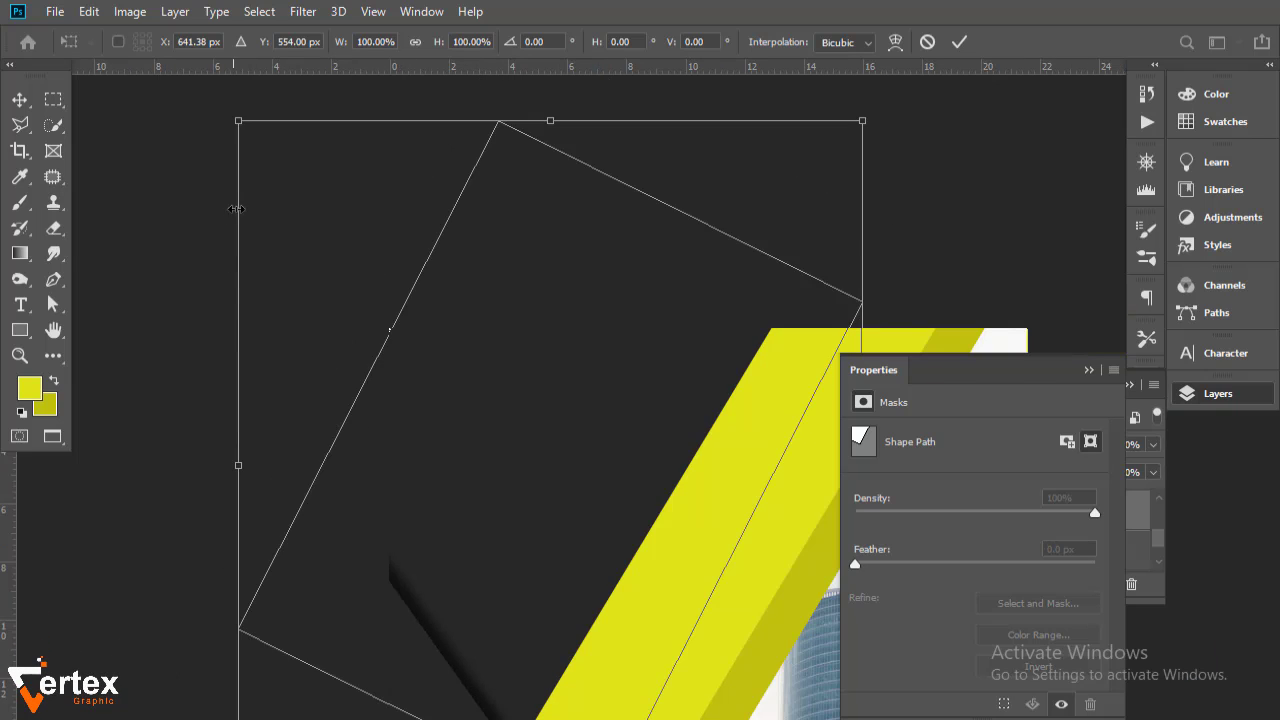
{"action": "left_click_drag", "start_coordinate": [238, 121], "coordinate": [222, 113]}
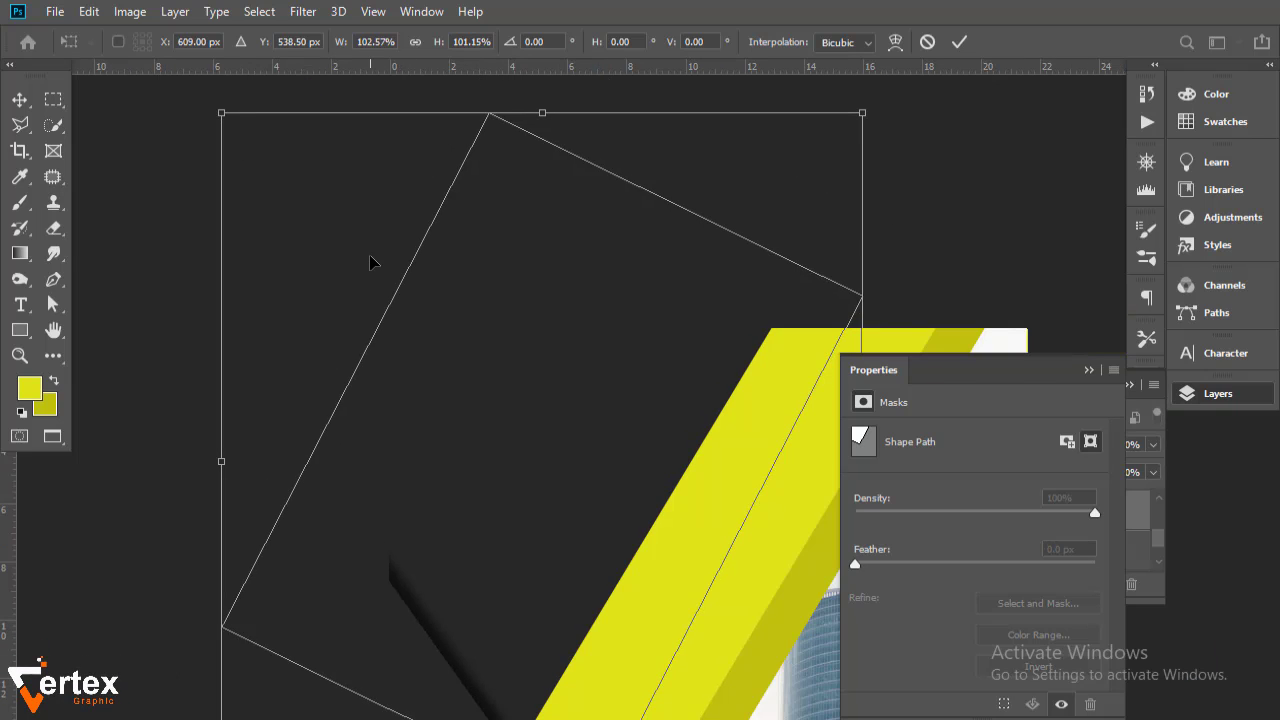
{"action": "key", "text": "Return"}
Add a Black & White adjustment layer directly above the pexels-pixabay-417430 photo.
{"action": "left_click_drag", "start_coordinate": [553, 520], "coordinate": [469, 275]}
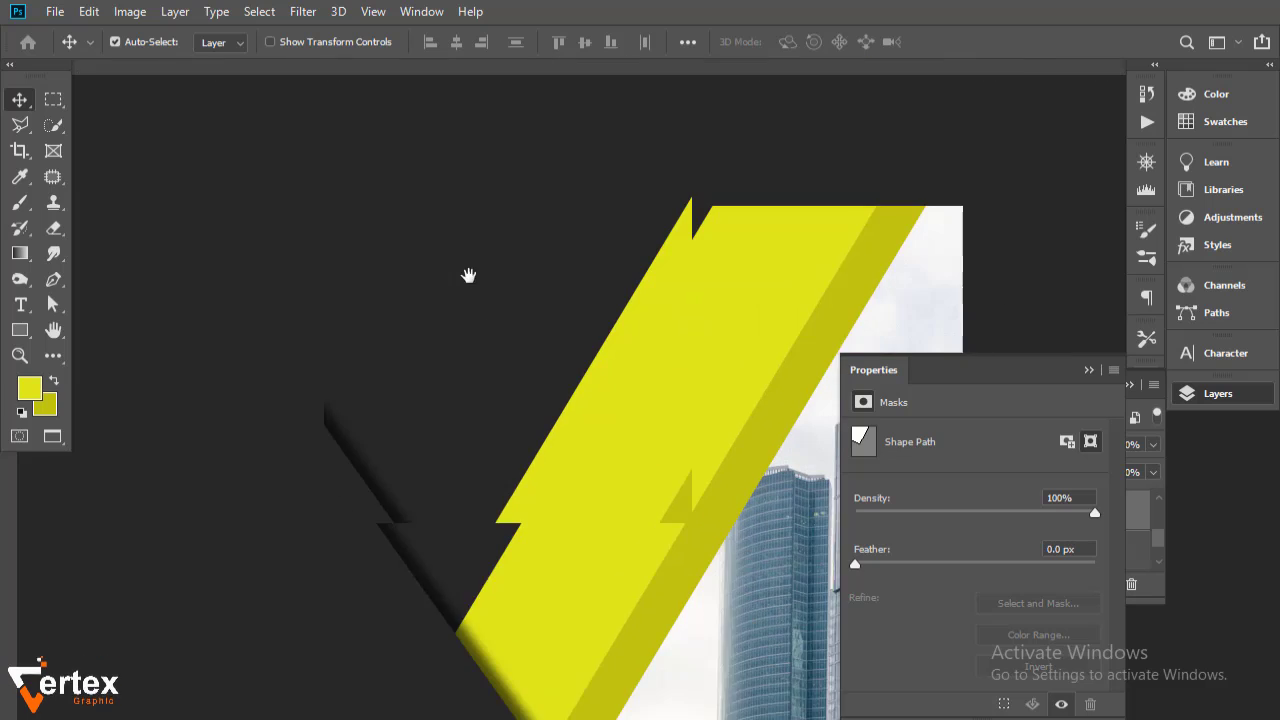
{"action": "left_click", "coordinate": [557, 409], "text": "alt"}
{"action": "mouse_move", "coordinate": [586, 457]}
{"action": "left_mouse_down"}
{"action": "mouse_move", "coordinate": [553, 350]}
{"action": "mouse_move", "coordinate": [591, 469]}
{"action": "left_mouse_up"}
{"action": "key", "text": "ctrl+r"}
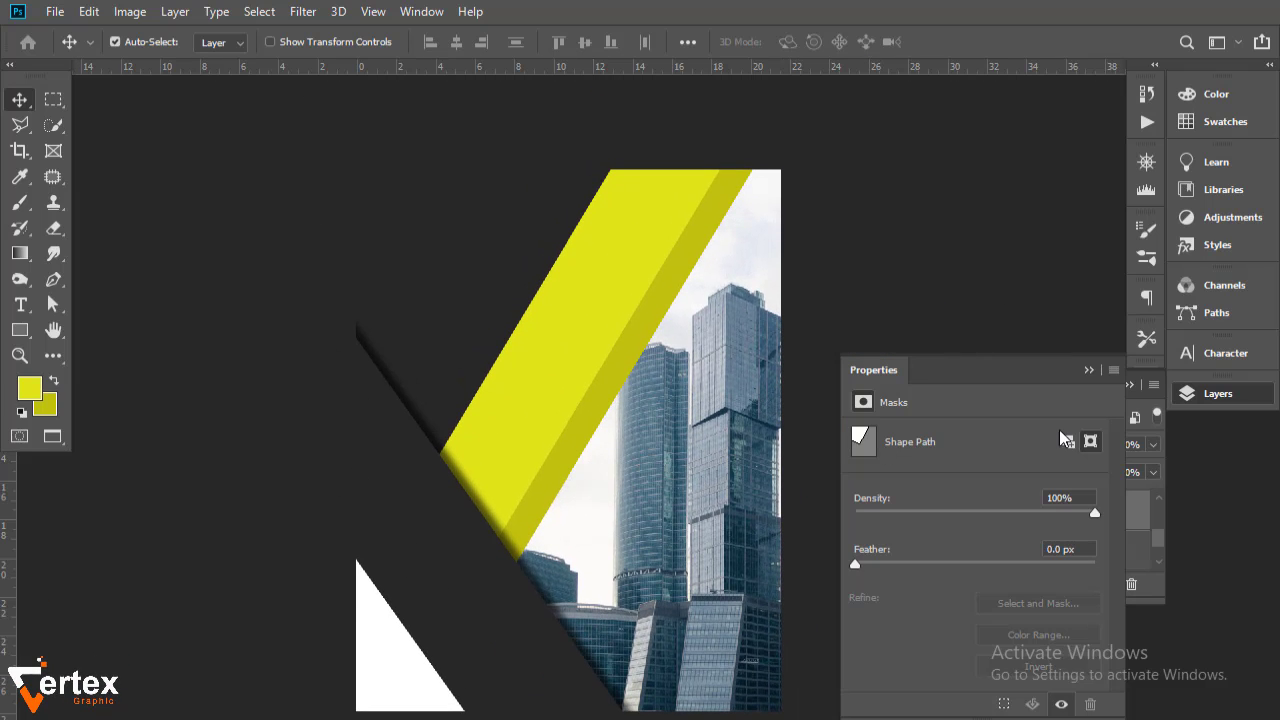
{"action": "left_click", "coordinate": [1088, 371]}
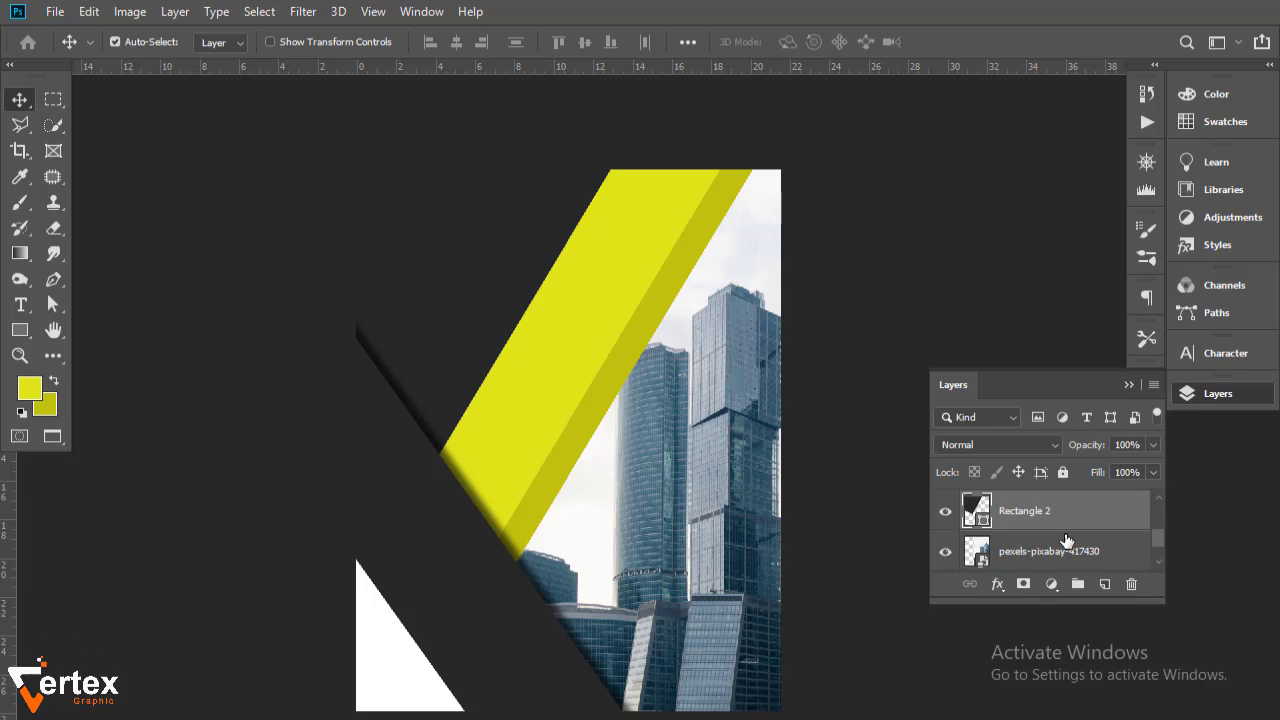
{"action": "left_click", "coordinate": [1055, 557]}
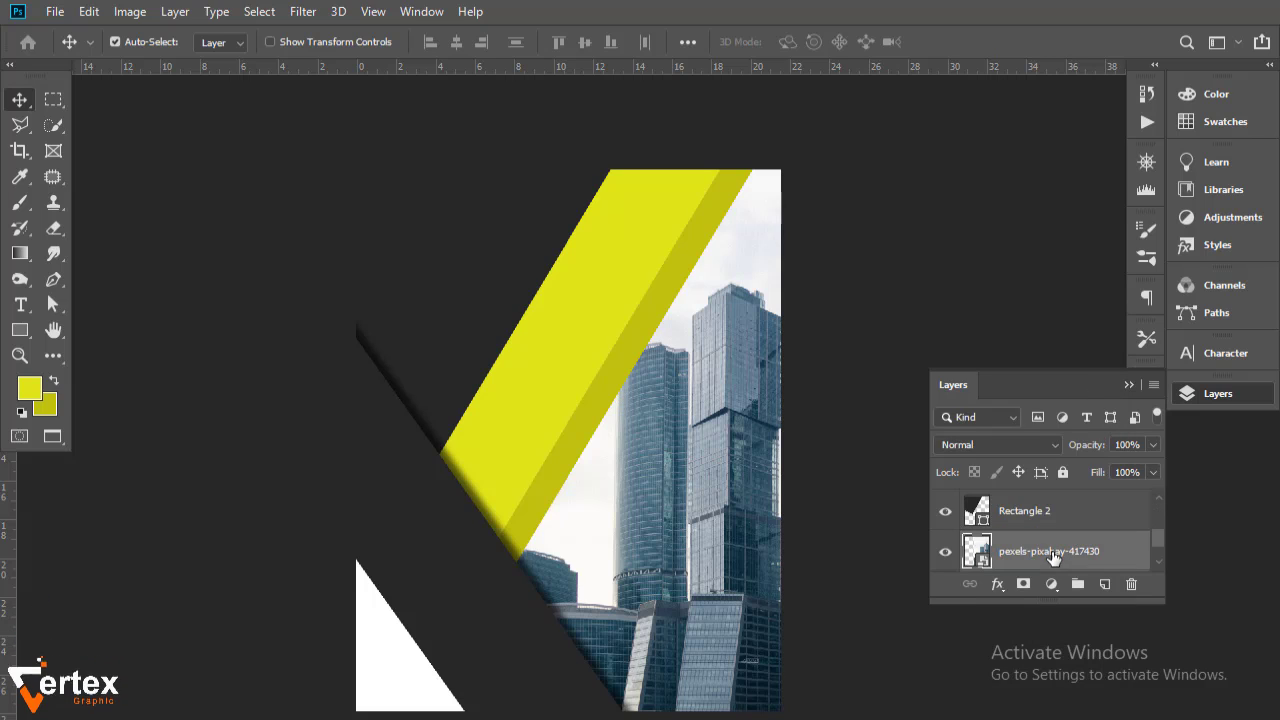
{"action": "left_click", "coordinate": [1056, 590]}
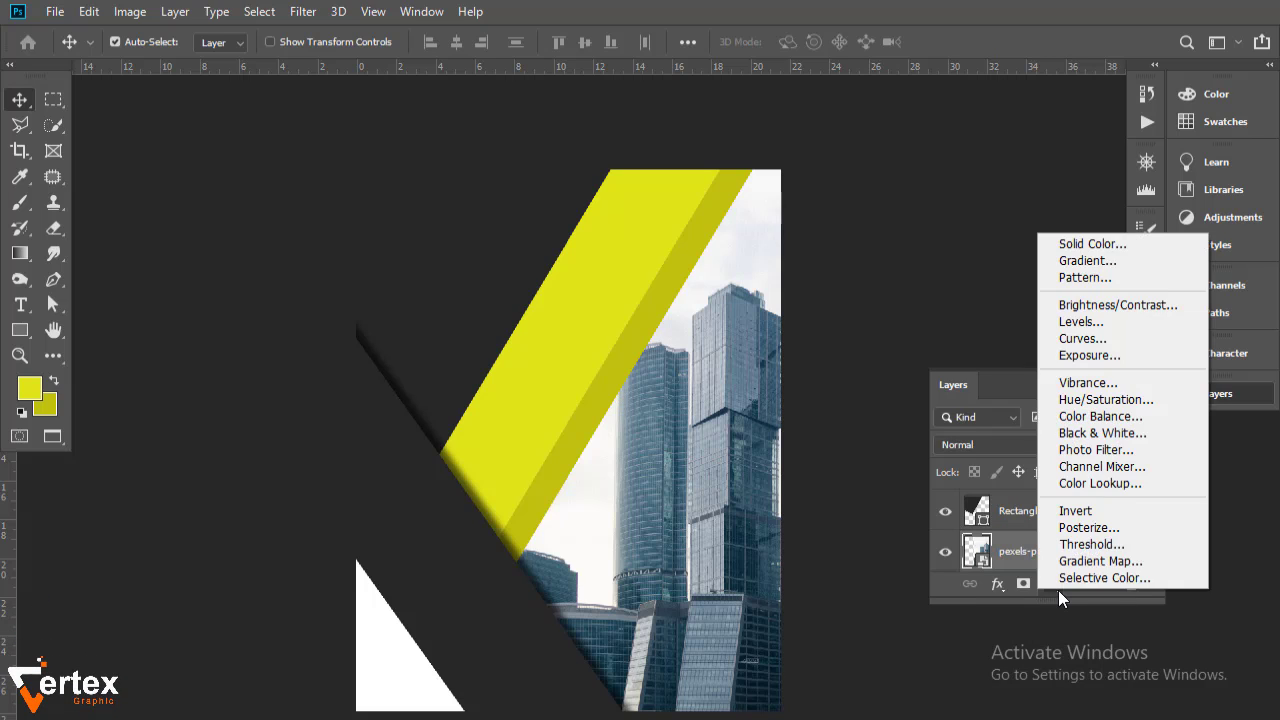
{"action": "left_click", "coordinate": [1127, 438]}
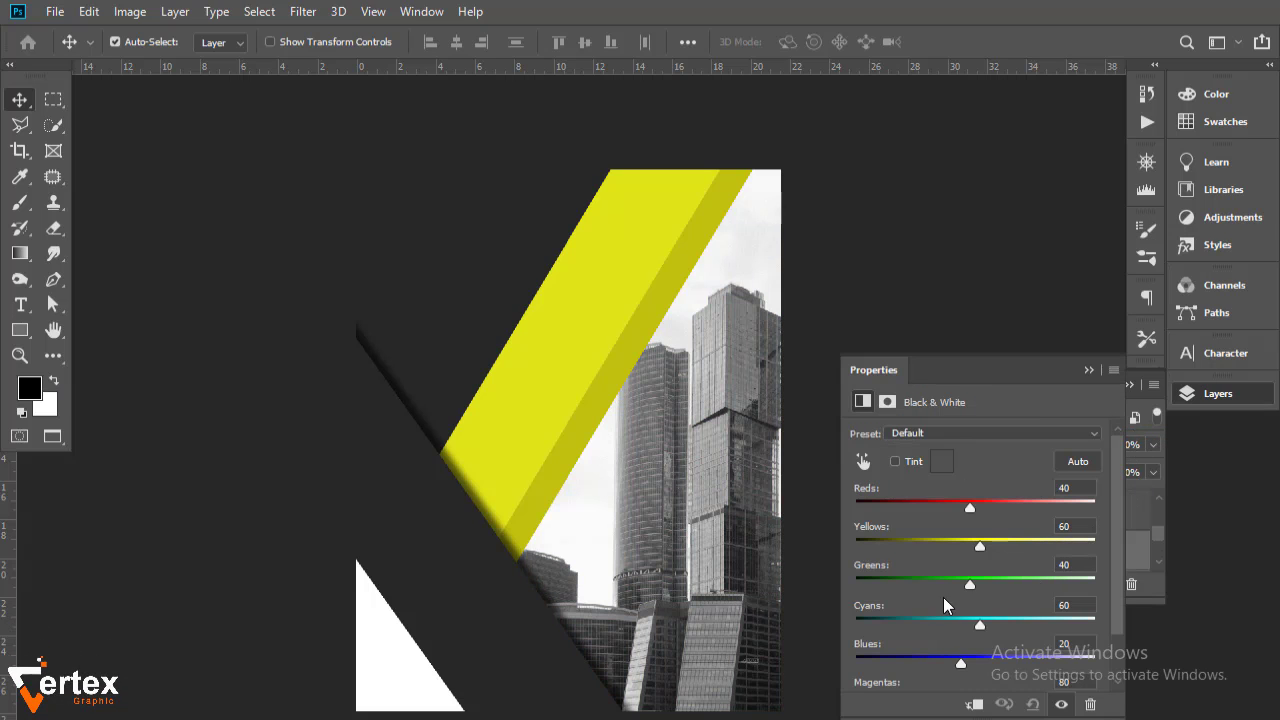
Darken the Black & White conversion by setting Blues to about -83 and Cyans to 33, and lowering Reds.
{"action": "left_click_drag", "start_coordinate": [961, 662], "coordinate": [916, 664]}
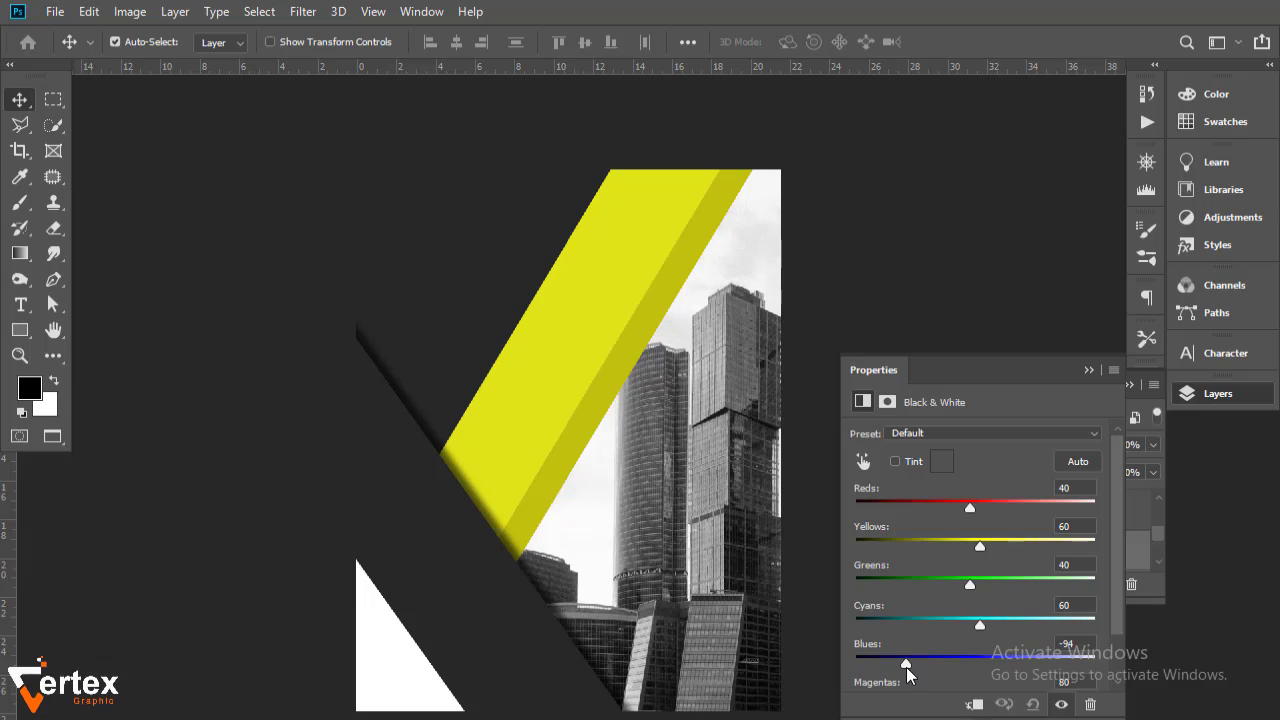
{"action": "mouse_move", "coordinate": [980, 628]}
{"action": "left_mouse_down"}
{"action": "mouse_move", "coordinate": [932, 632]}
{"action": "mouse_move", "coordinate": [968, 638]}
{"action": "left_mouse_up"}
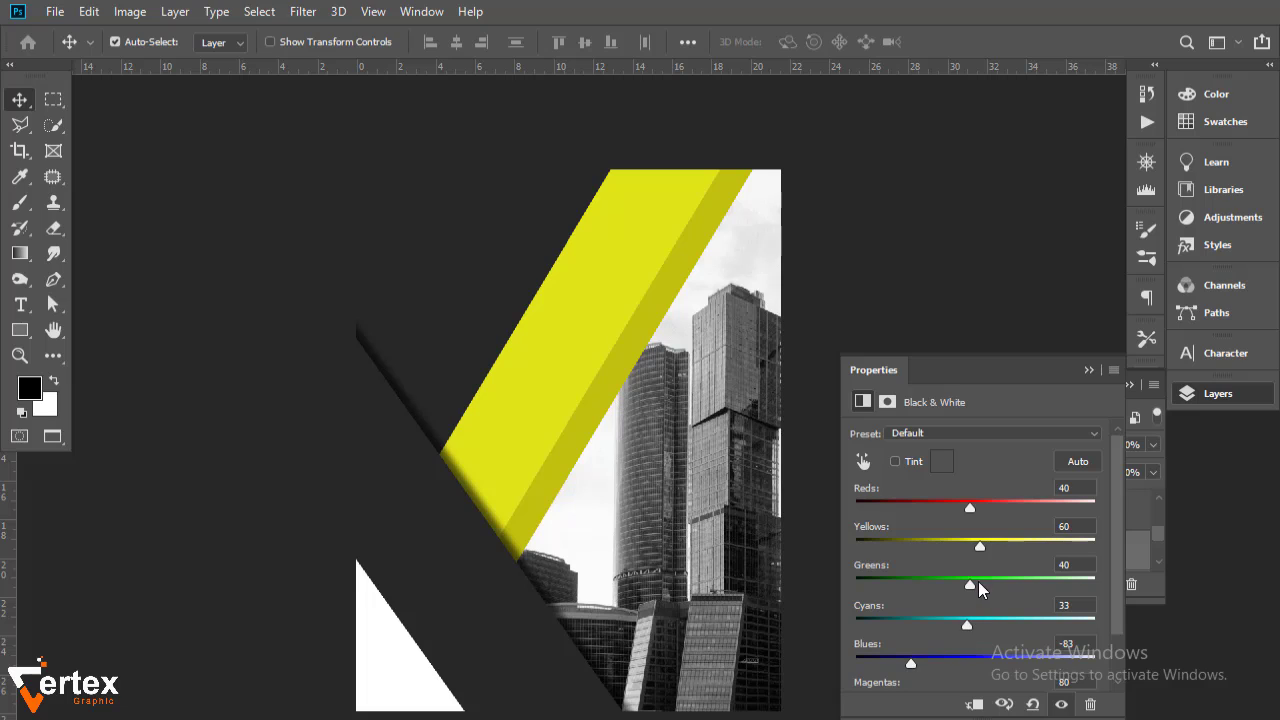
{"action": "left_click_drag", "start_coordinate": [970, 510], "coordinate": [941, 530]}
{"action": "left_click", "coordinate": [1089, 370]}
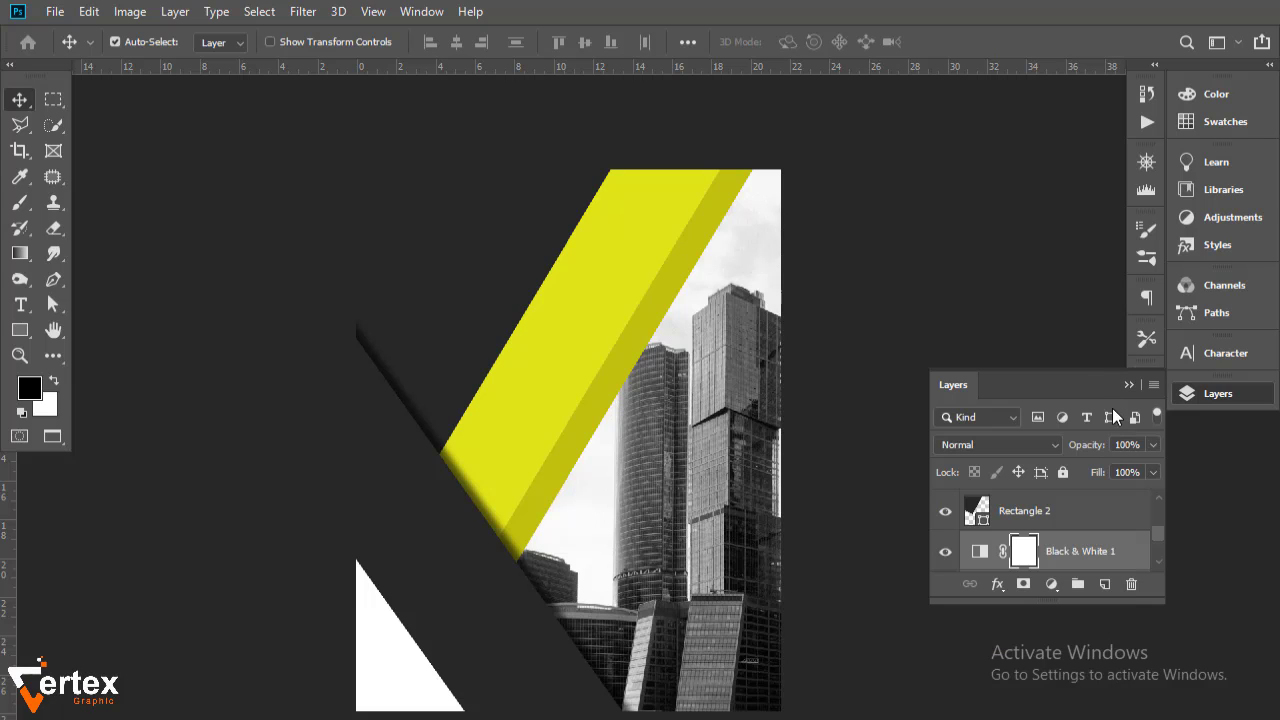
Add a Levels adjustment above the Black & White layer and raise its black input level slightly to deepen the shadows.
{"action": "left_click", "coordinate": [1052, 585]}
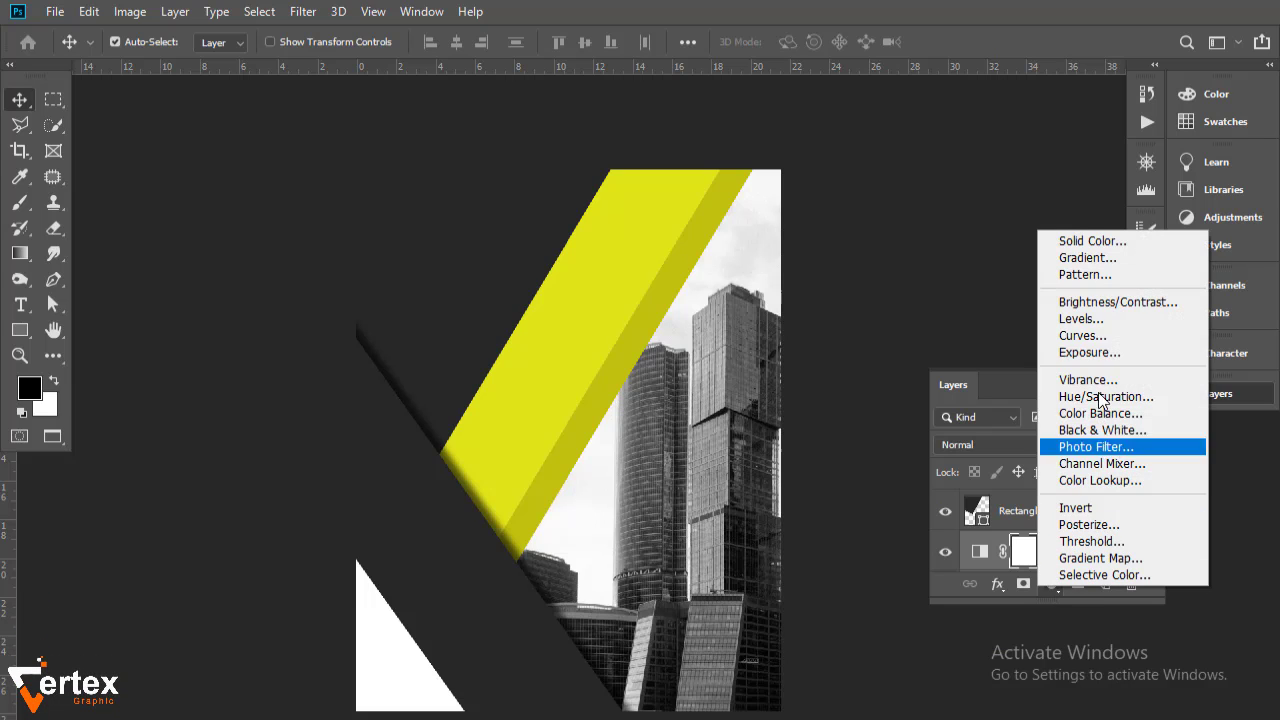
{"action": "left_click", "coordinate": [1075, 318]}
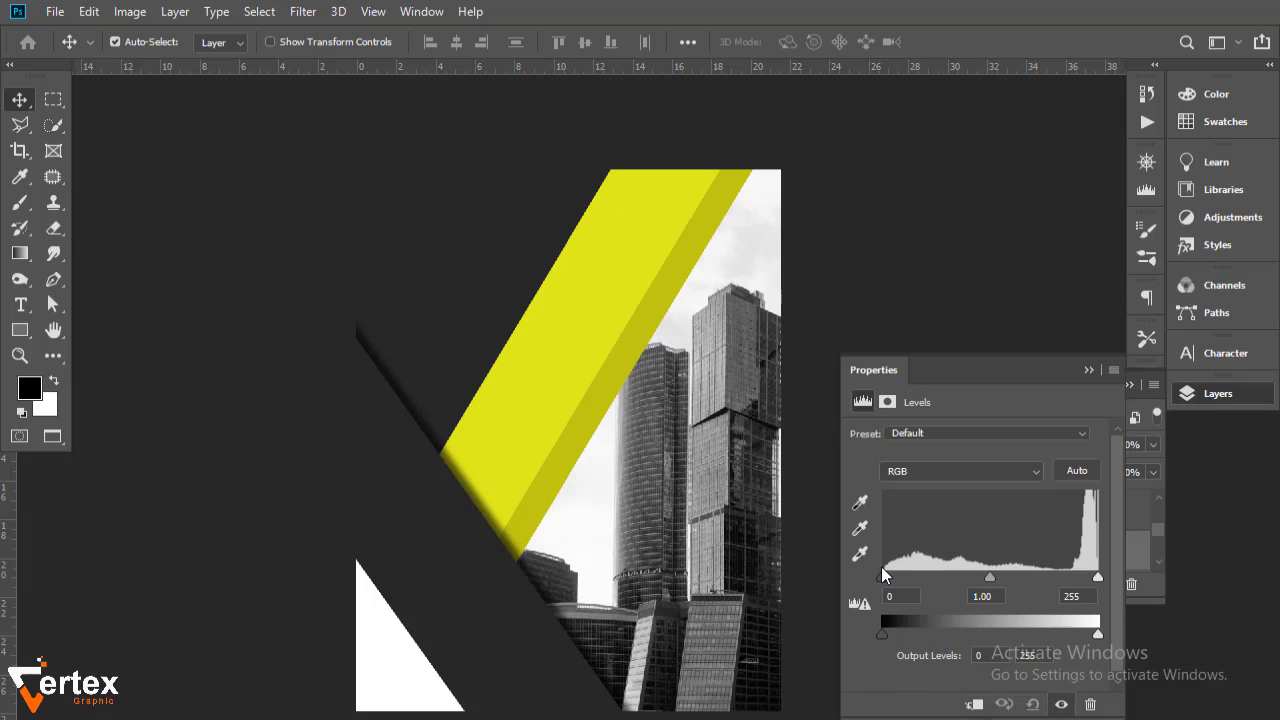
{"action": "left_click_drag", "start_coordinate": [884, 580], "coordinate": [897, 589]}
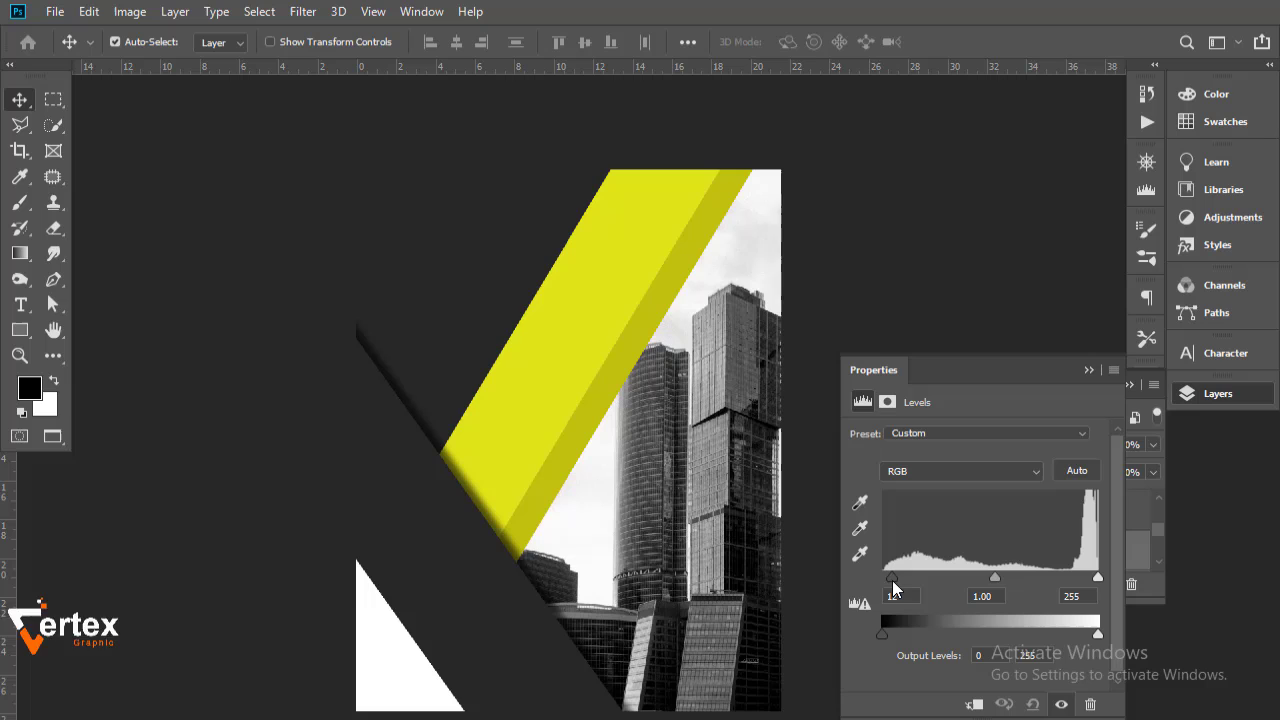
{"action": "left_click", "coordinate": [1089, 371]}
Add a Curves adjustment above the Levels layer and shape a gentle S-curve to increase the skyscraper photo's contrast.
{"action": "left_click", "coordinate": [1051, 584]}
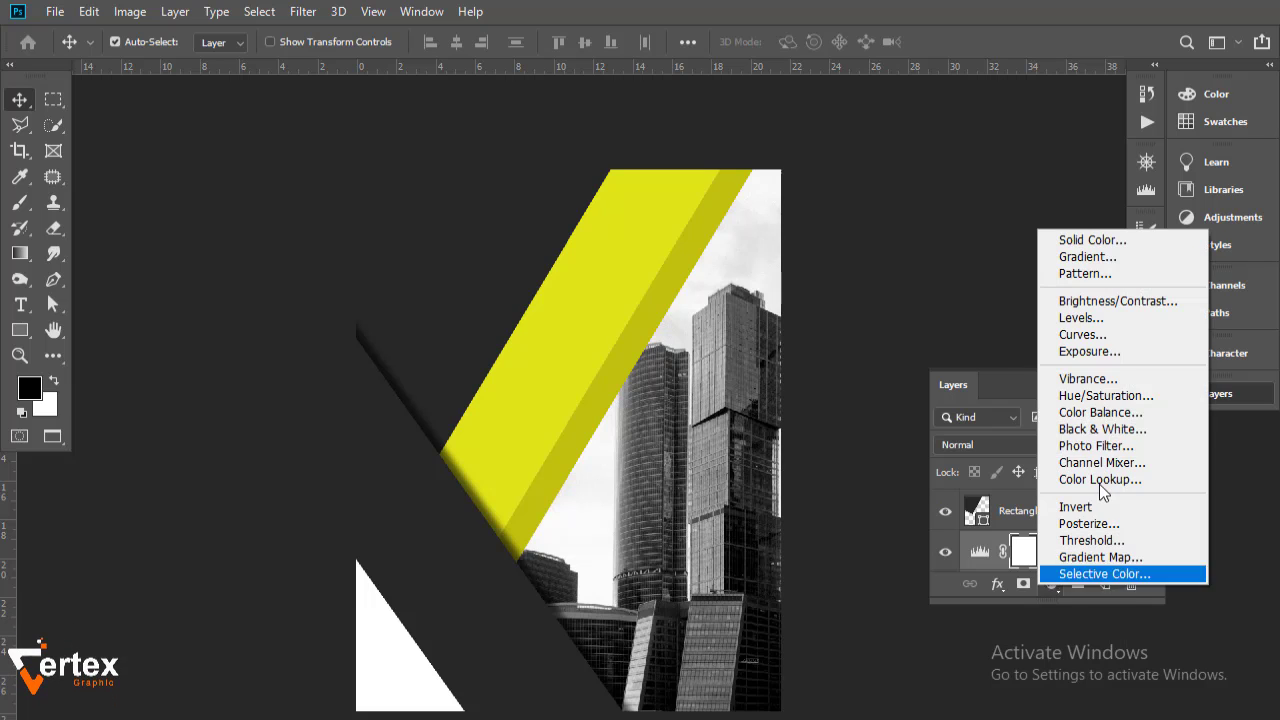
{"action": "left_click", "coordinate": [1097, 336]}
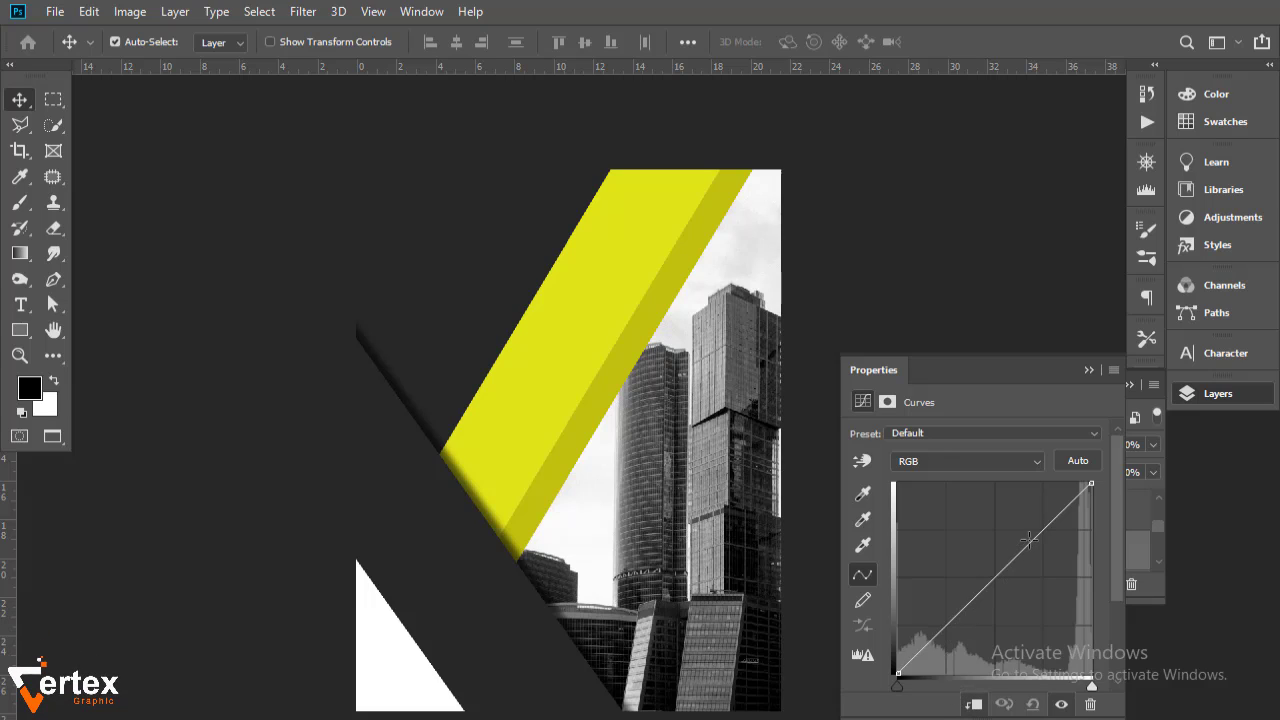
{"action": "left_click", "coordinate": [1029, 539]}
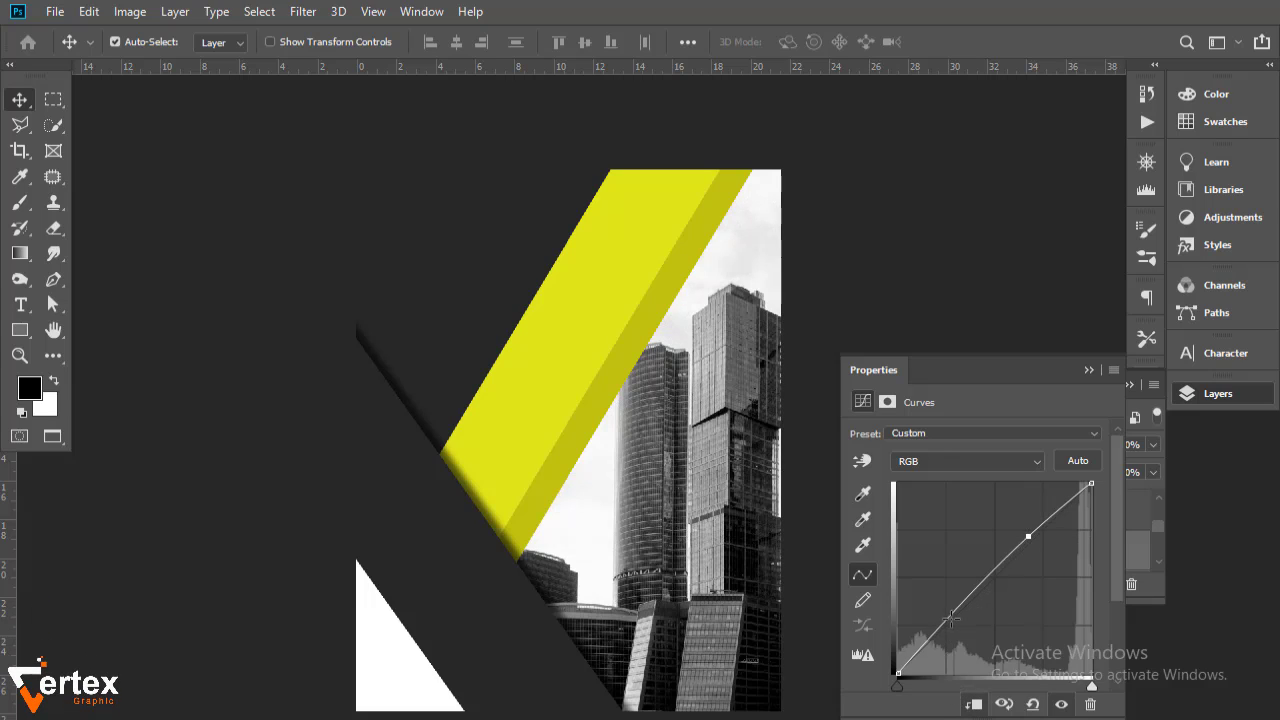
{"action": "left_click_drag", "start_coordinate": [950, 619], "coordinate": [955, 624]}
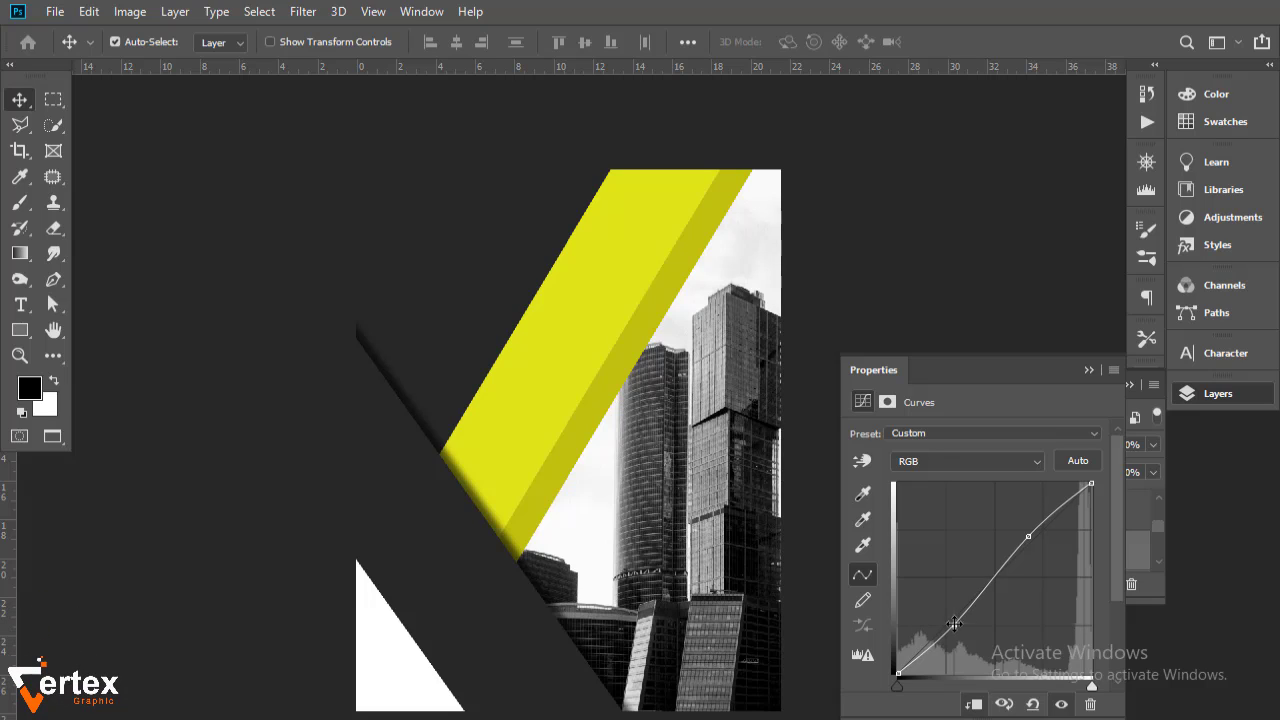
{"action": "left_click", "coordinate": [1089, 370]}
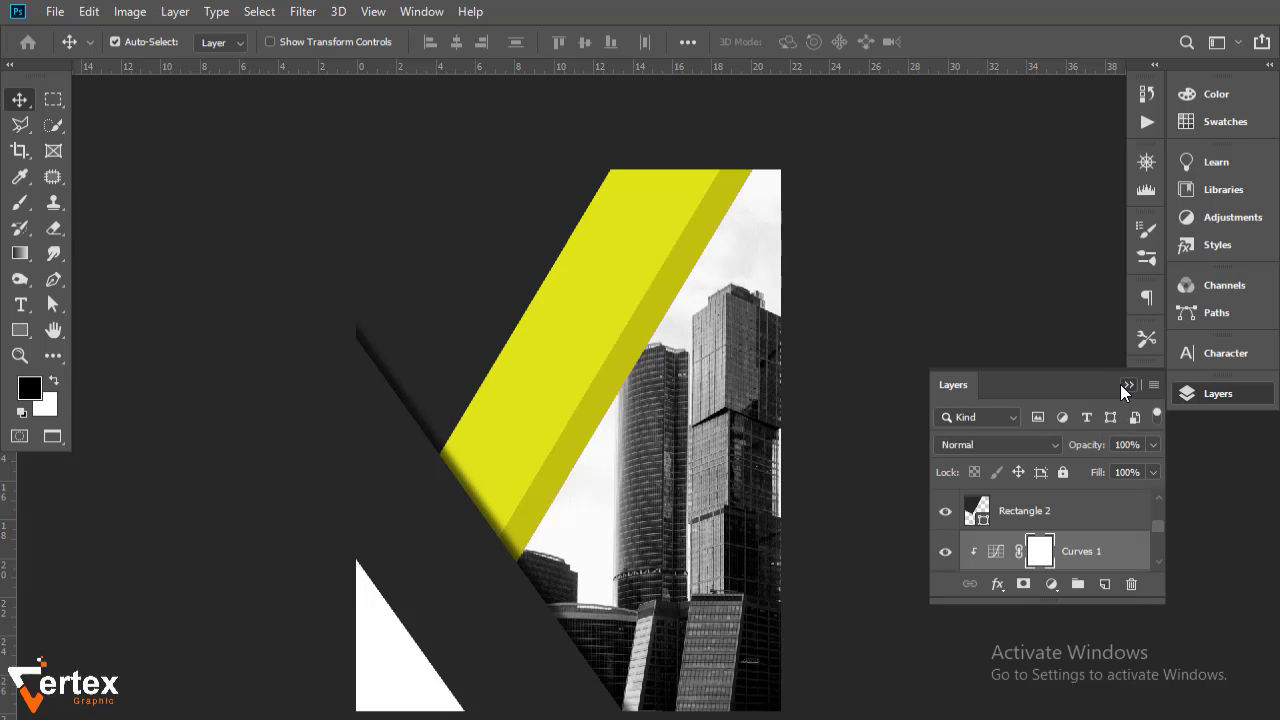
{"action": "left_click", "coordinate": [1128, 384]}
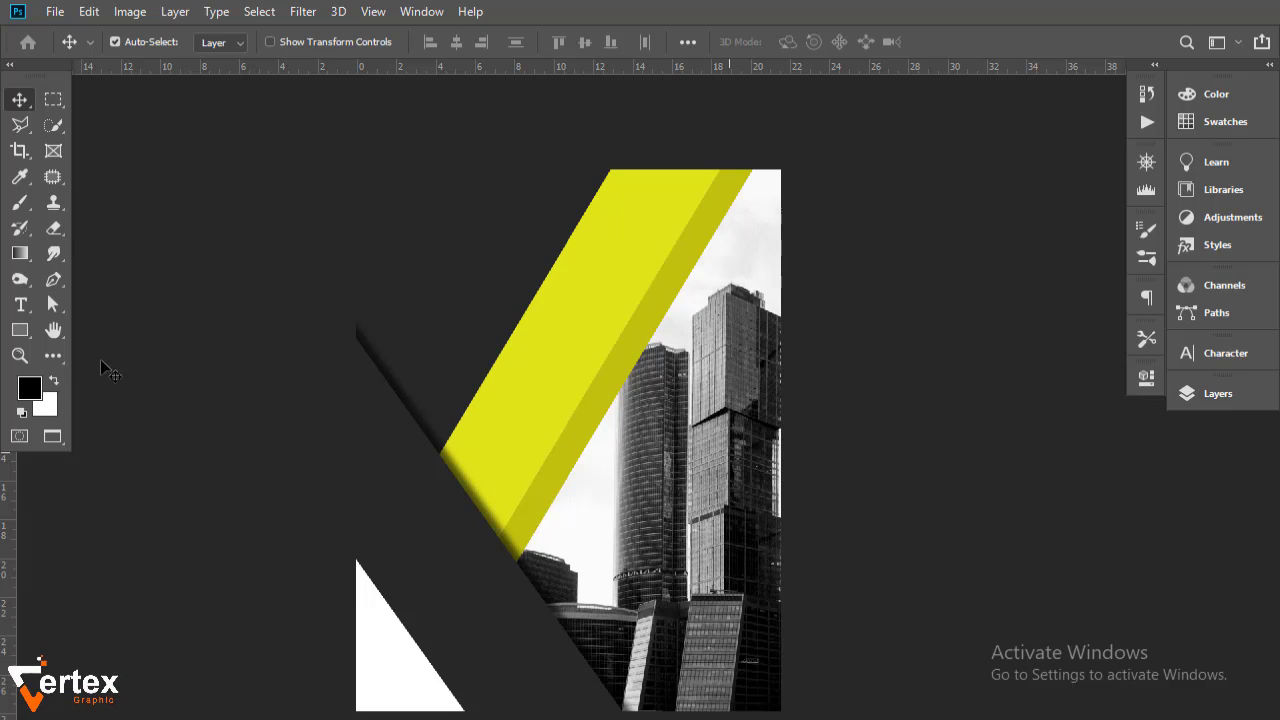
Add a new empty layer directly above the Rectangle 2 layer.
{"action": "left_click", "coordinate": [221, 309]}
{"action": "left_click", "coordinate": [1201, 397]}
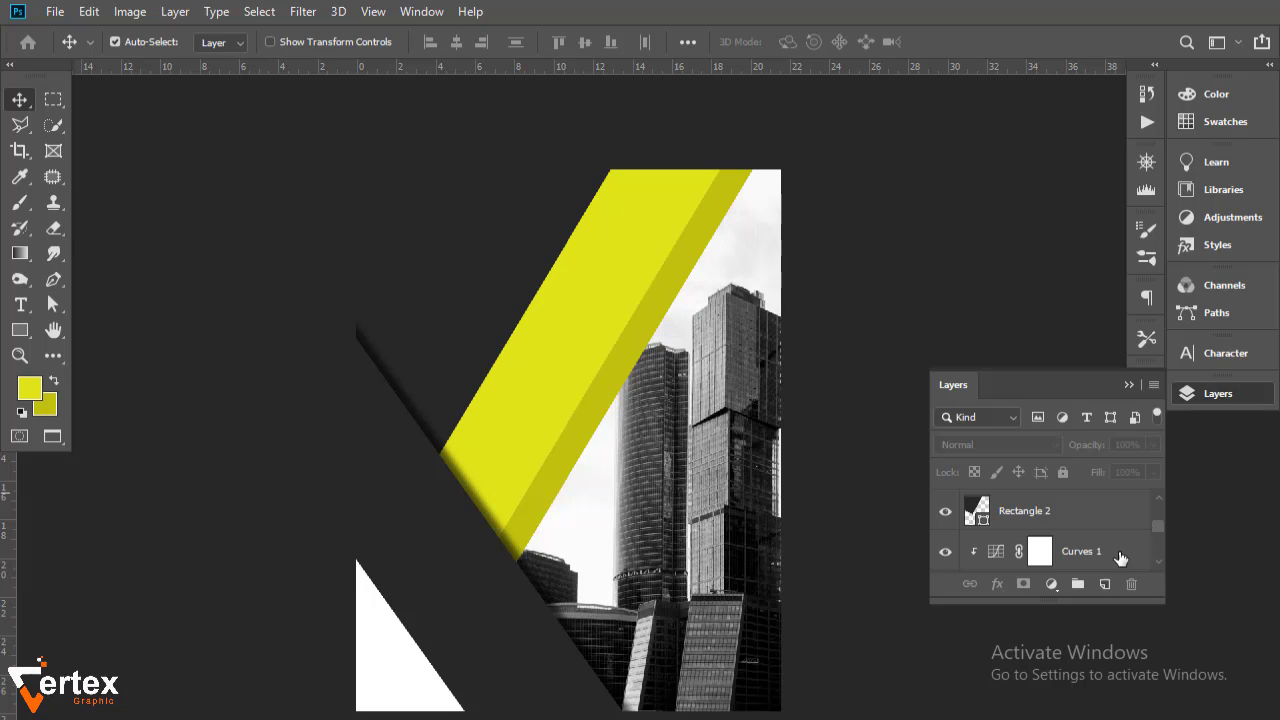
{"action": "left_click", "coordinate": [1093, 529]}
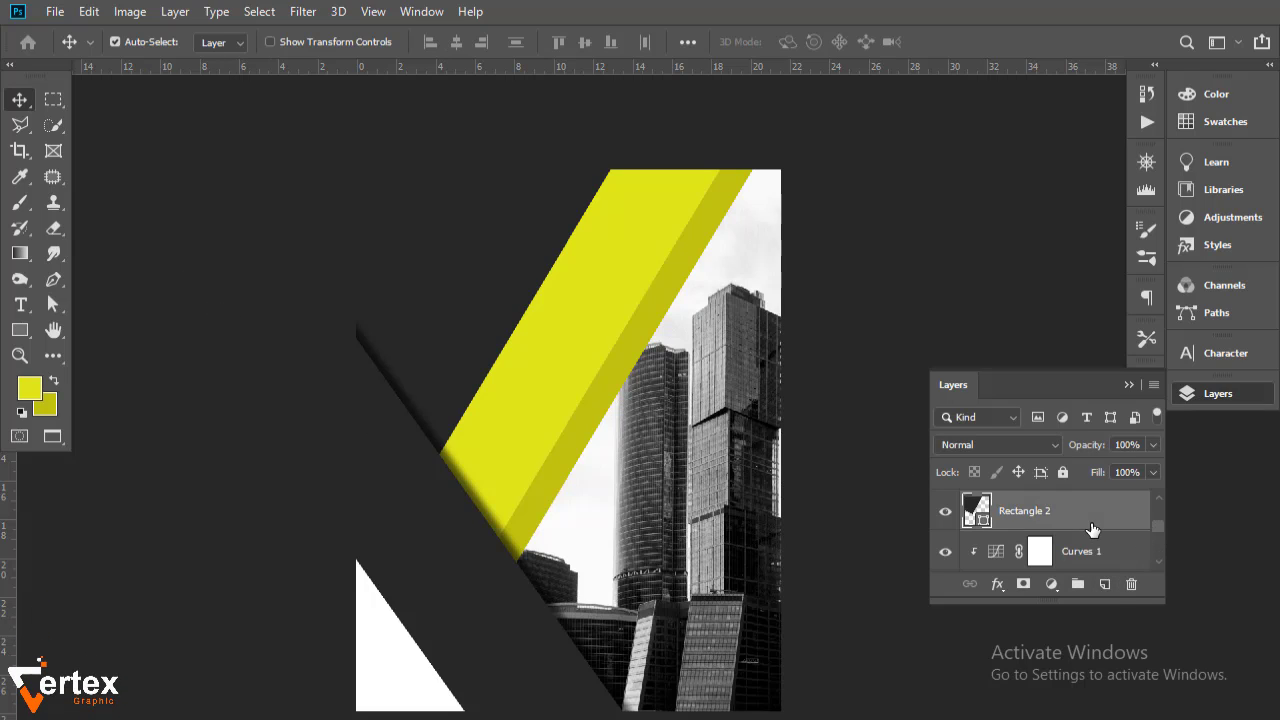
{"action": "left_click", "coordinate": [945, 512]}
{"action": "left_click", "coordinate": [945, 512]}
{"action": "left_click", "coordinate": [1107, 586]}
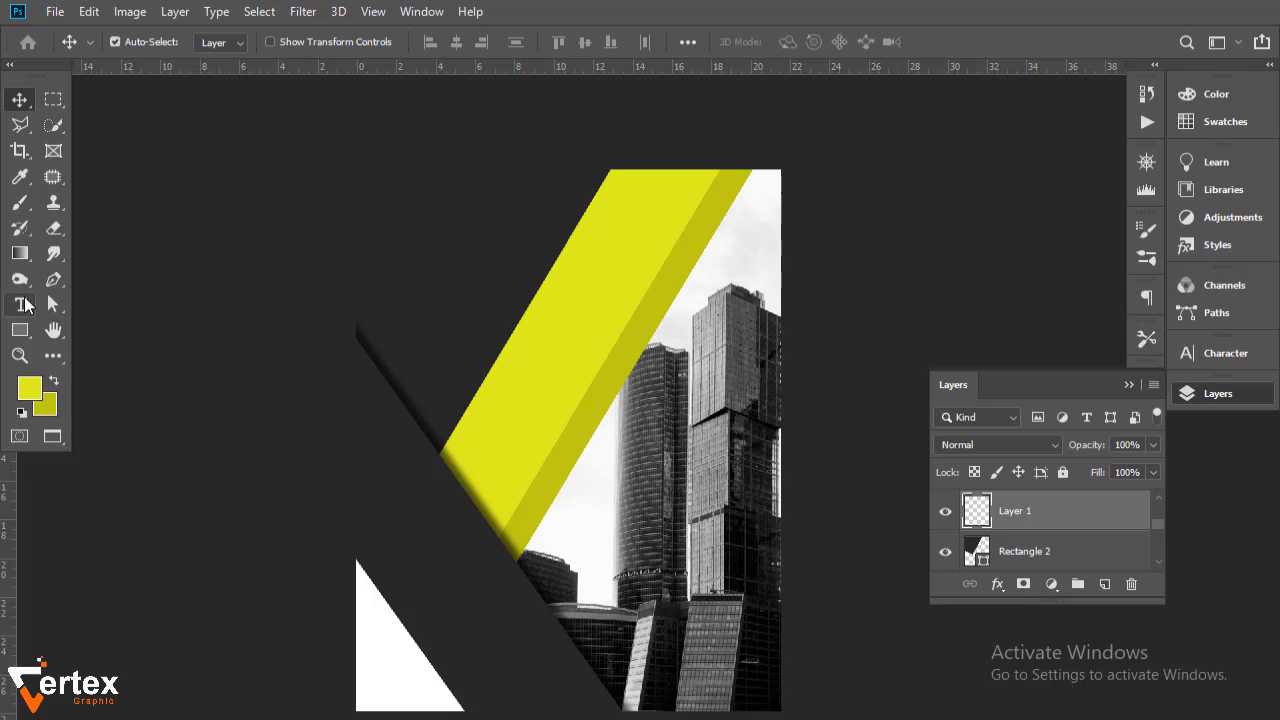
Draw a rectangle about 1710 by 470 px across the yellow stripe's lower part and the skyscrapers, and fill it white.
{"action": "left_click_drag", "start_coordinate": [18, 328], "coordinate": [100, 330]}
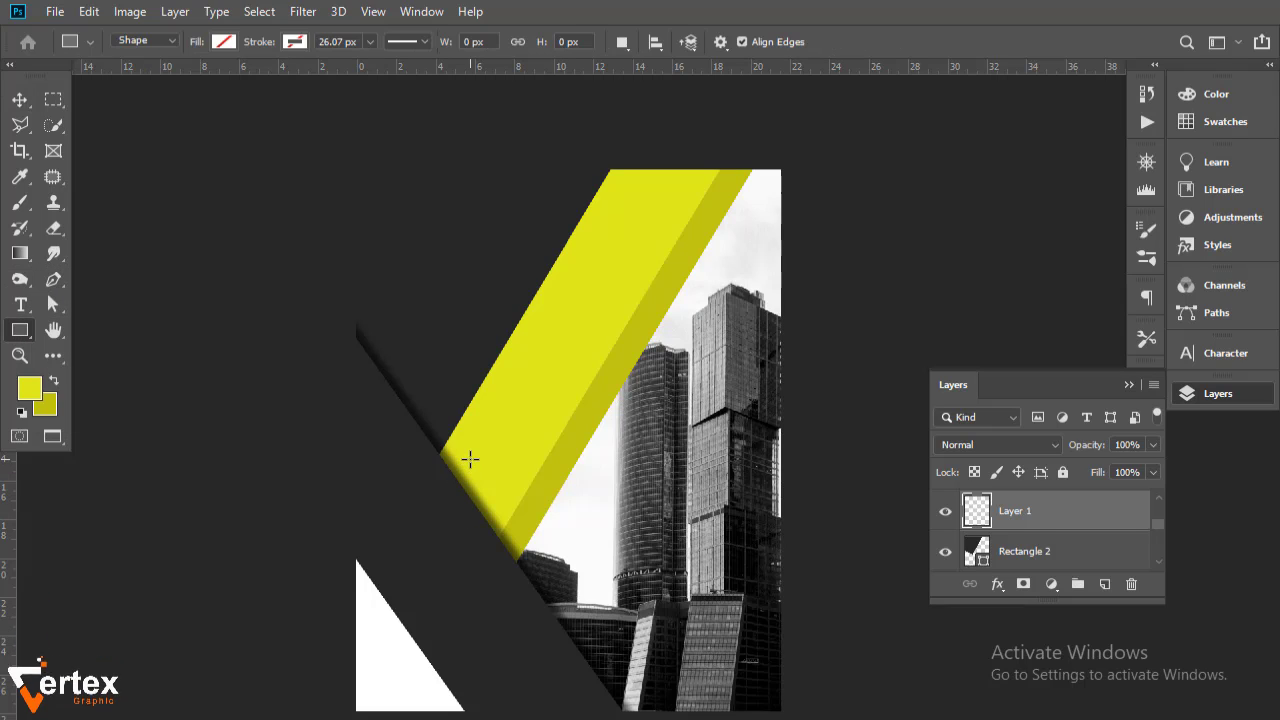
{"action": "left_click_drag", "start_coordinate": [472, 430], "coordinate": [757, 508]}
{"action": "left_click", "coordinate": [869, 497]}
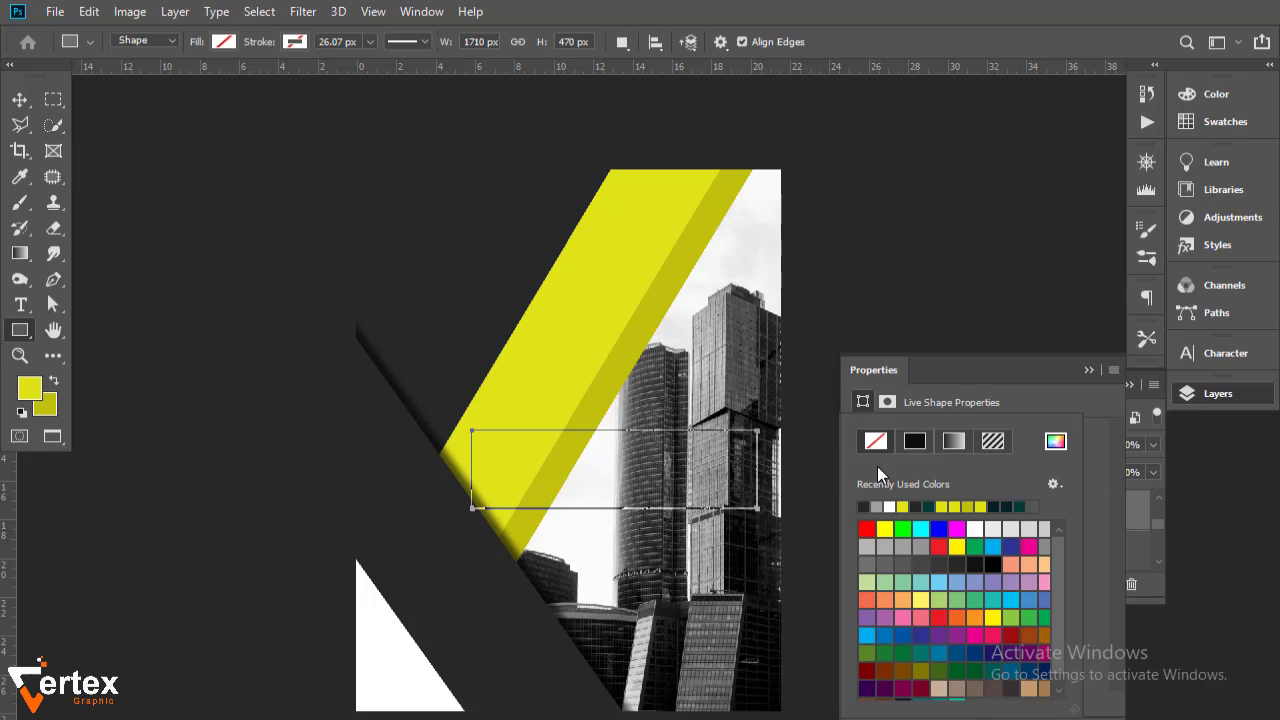
{"action": "left_click", "coordinate": [890, 506]}
{"action": "left_click", "coordinate": [1088, 370]}
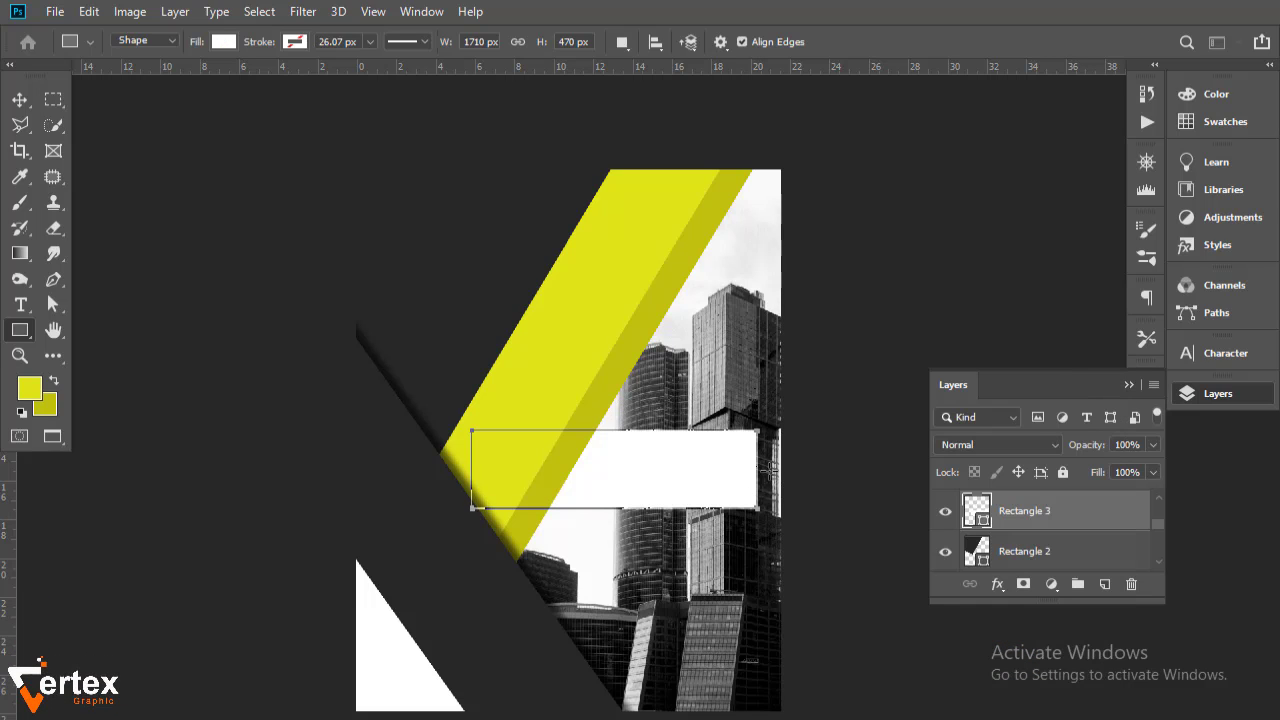
Shift the white rectangle down about 2.19 cm and stretch it leftward to about 111.58% width so it reaches the dark diagonal band.
{"action": "left_click", "coordinate": [20, 105]}
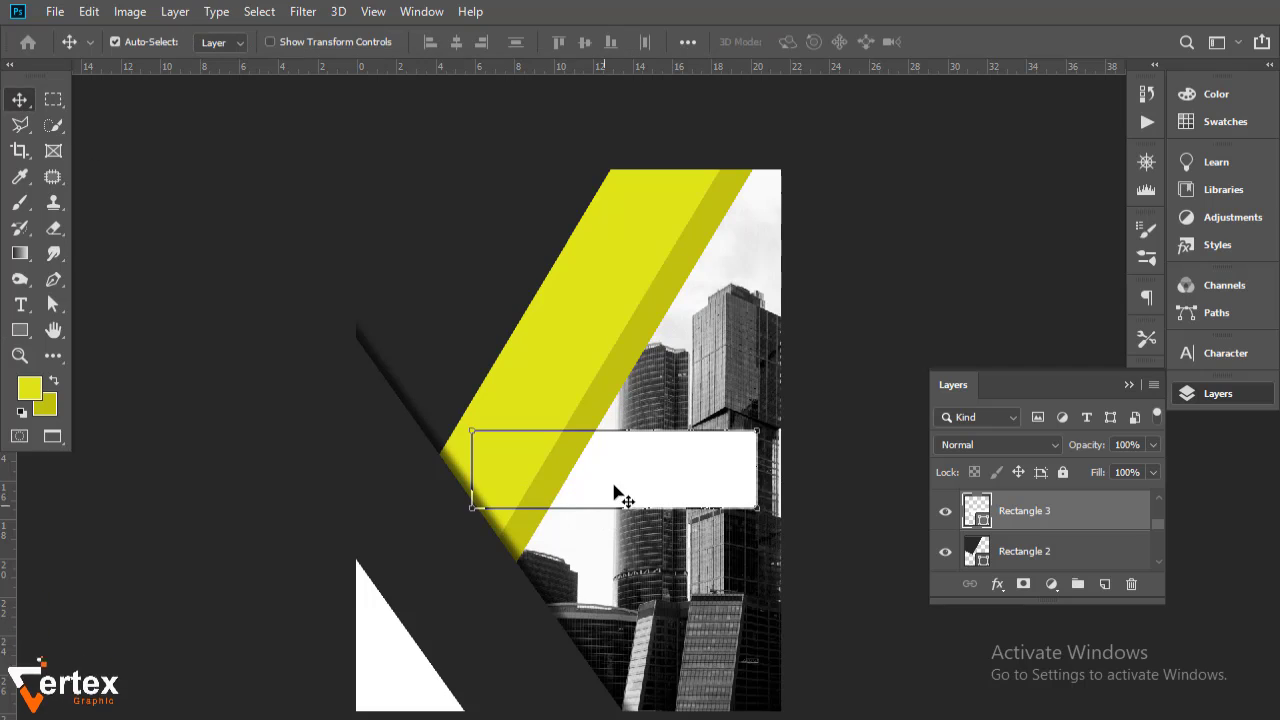
{"action": "left_click_drag", "start_coordinate": [614, 491], "coordinate": [606, 534]}
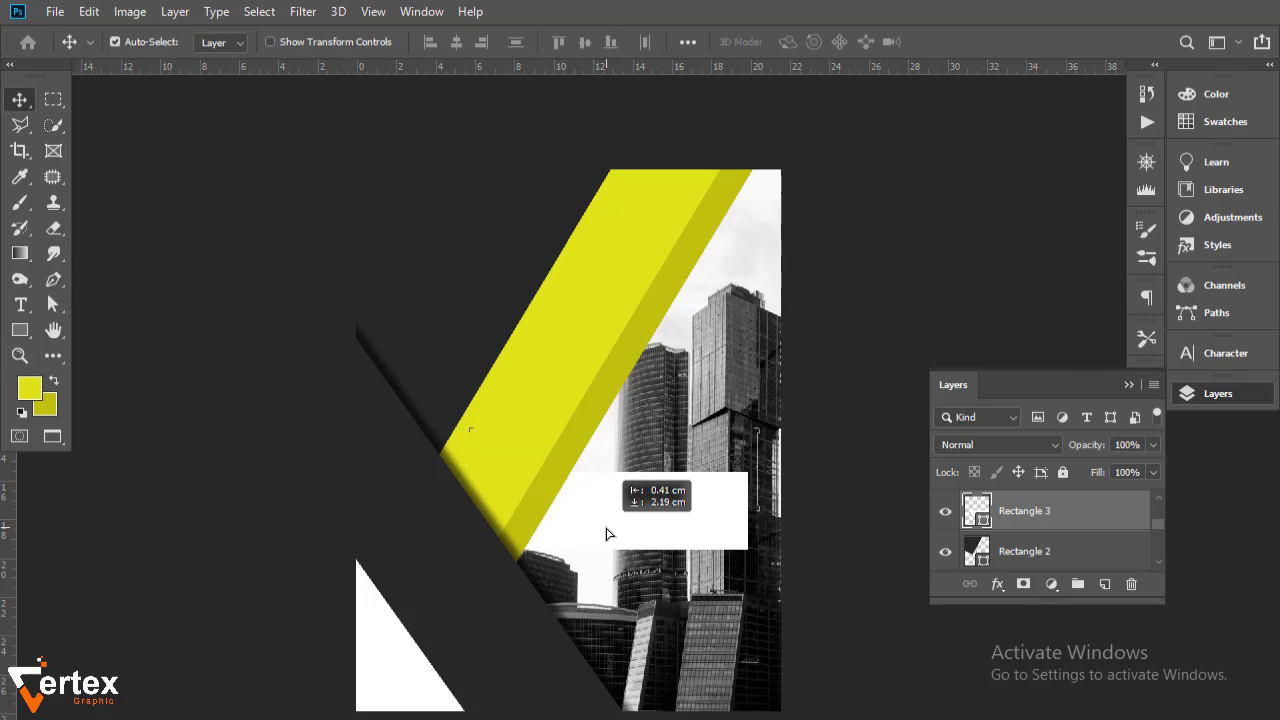
{"action": "left_click_drag", "start_coordinate": [606, 534], "coordinate": [612, 533]}
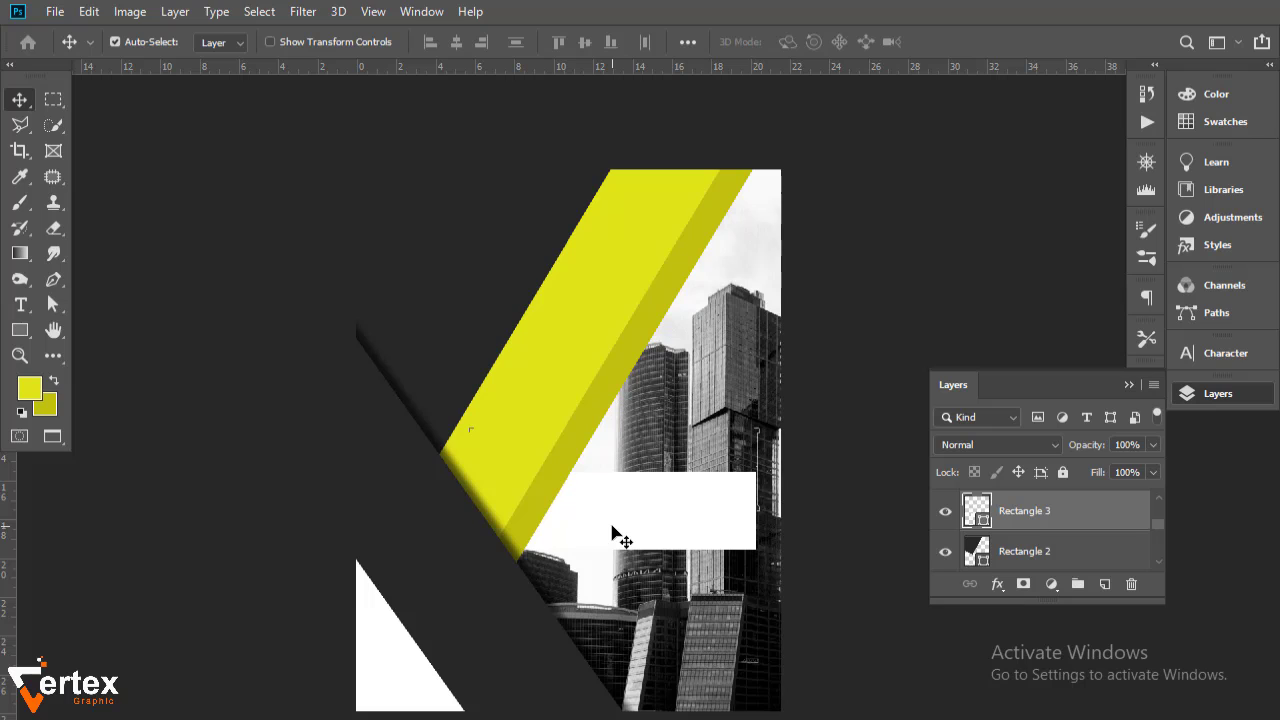
{"action": "key", "text": "ctrl+t"}
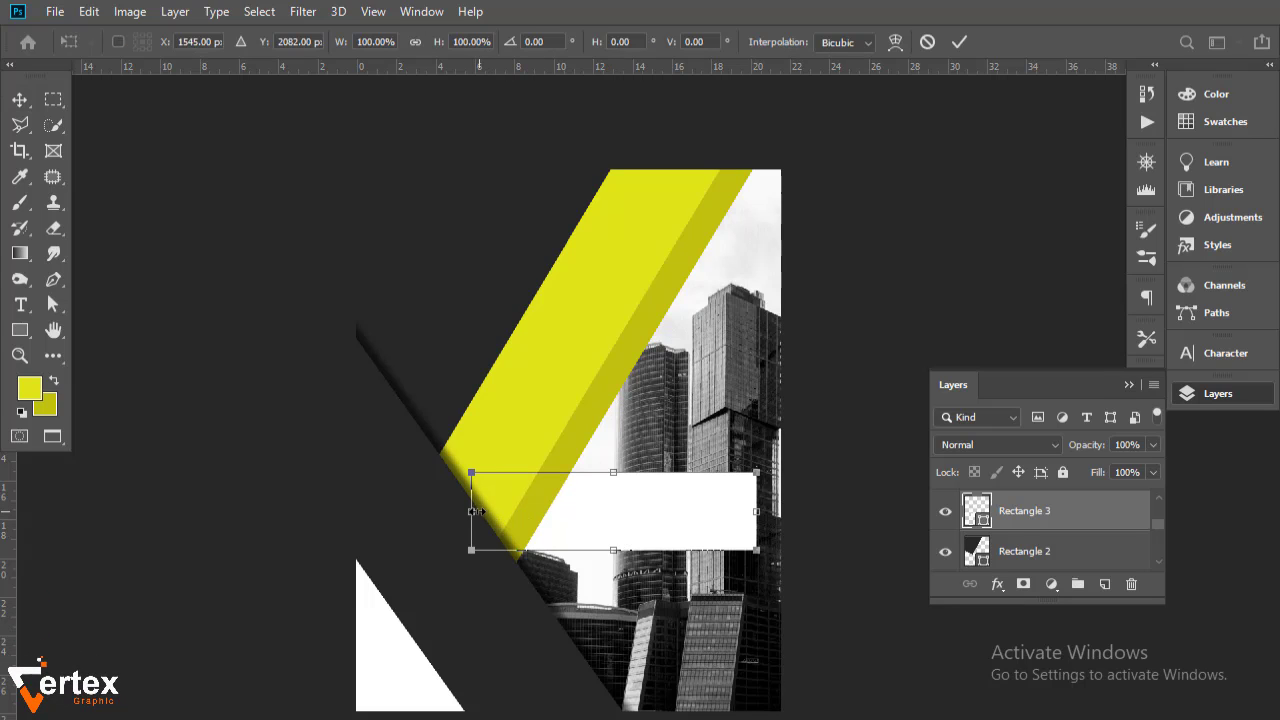
{"action": "left_click_drag", "start_coordinate": [478, 511], "coordinate": [440, 512]}
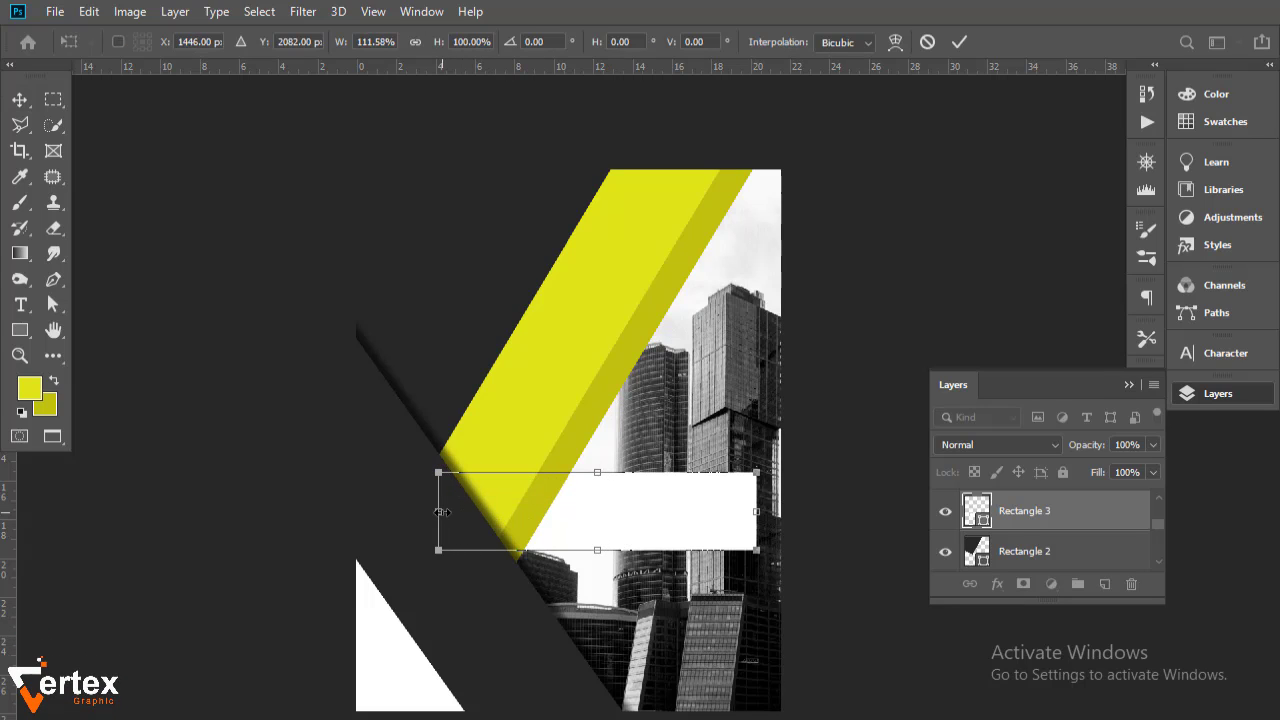
{"action": "key", "text": "Return"}
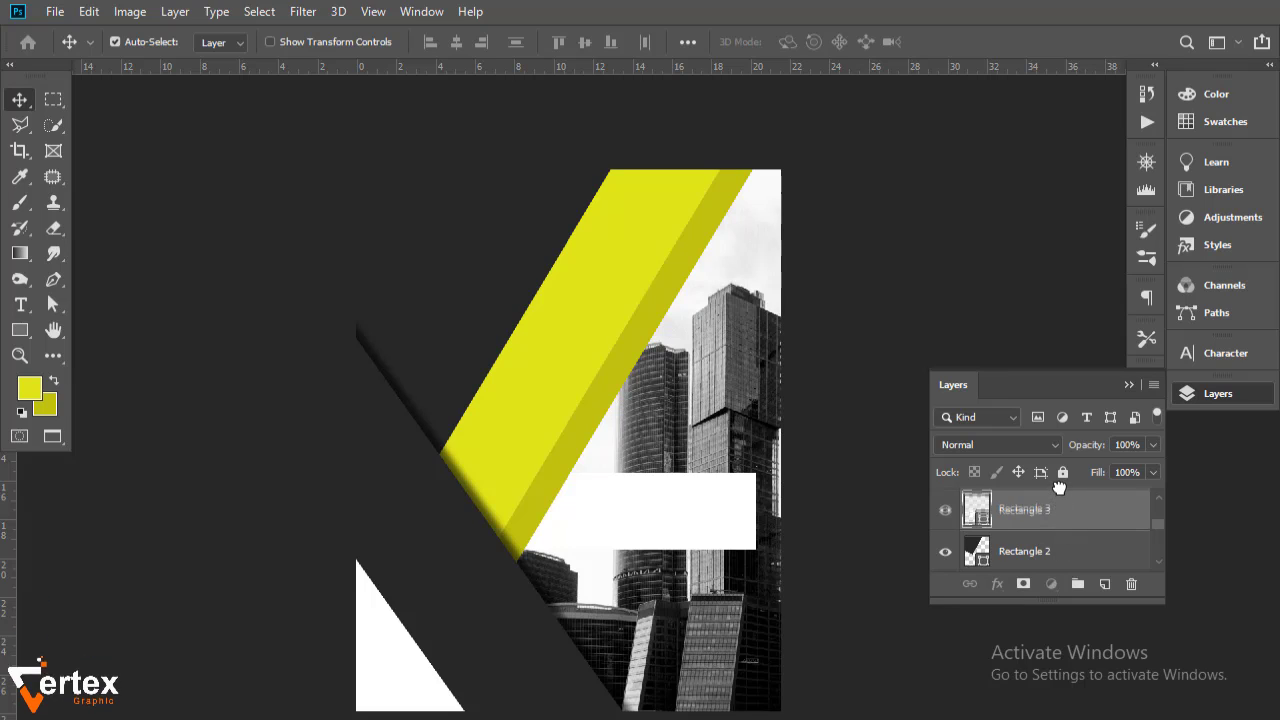
Place the Rectangle 3 layer directly above Rectangle 1 copy 2 and pull its upper-right corner inward to slant the right end.
{"action": "scroll", "coordinate": [1085, 505], "scroll_direction": "up", "scroll_amount": 1}
{"action": "left_click_drag", "start_coordinate": [1069, 467], "coordinate": [1058, 494]}
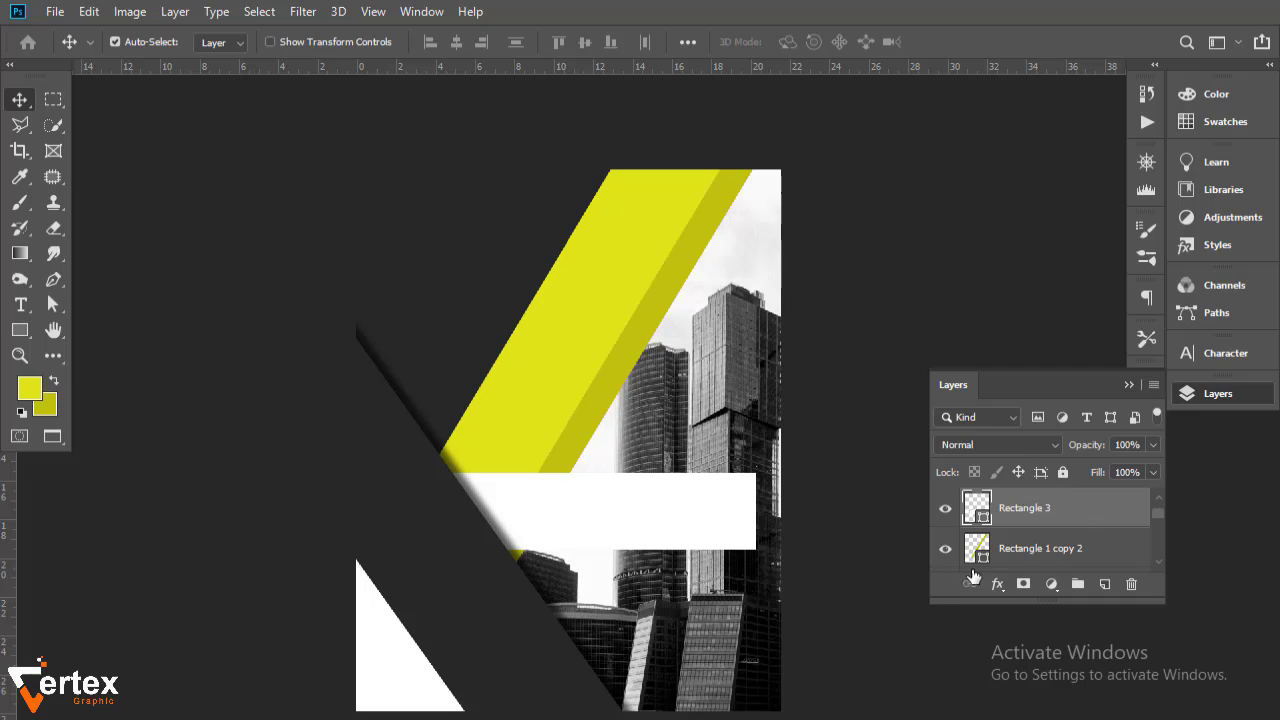
{"action": "left_click", "coordinate": [54, 305]}
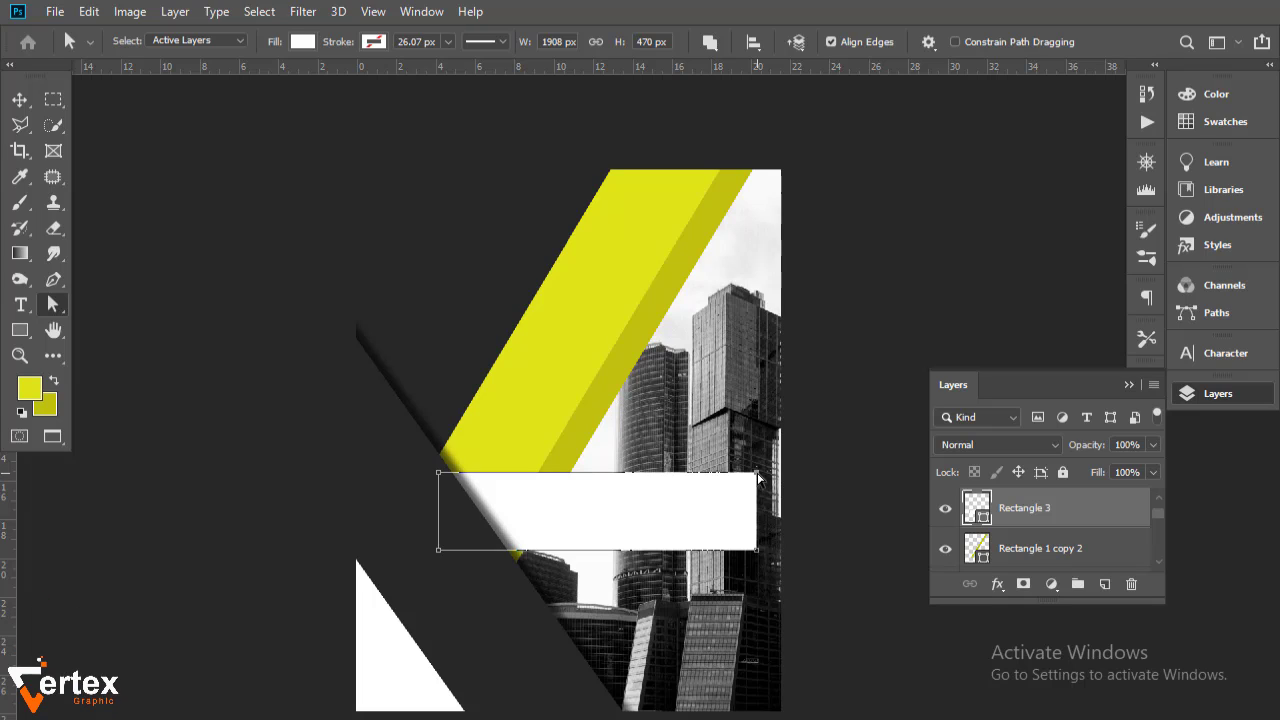
{"action": "left_click_drag", "start_coordinate": [757, 473], "coordinate": [714, 484]}
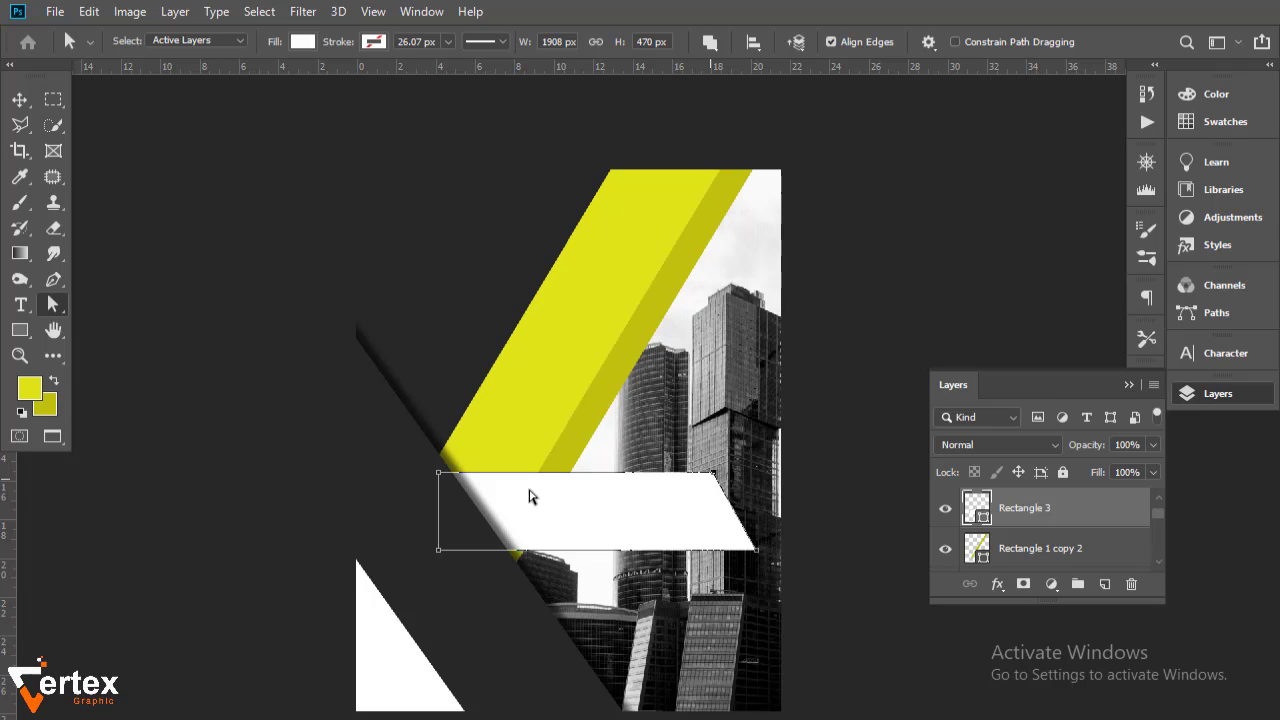
{"action": "left_click", "coordinate": [19, 99]}
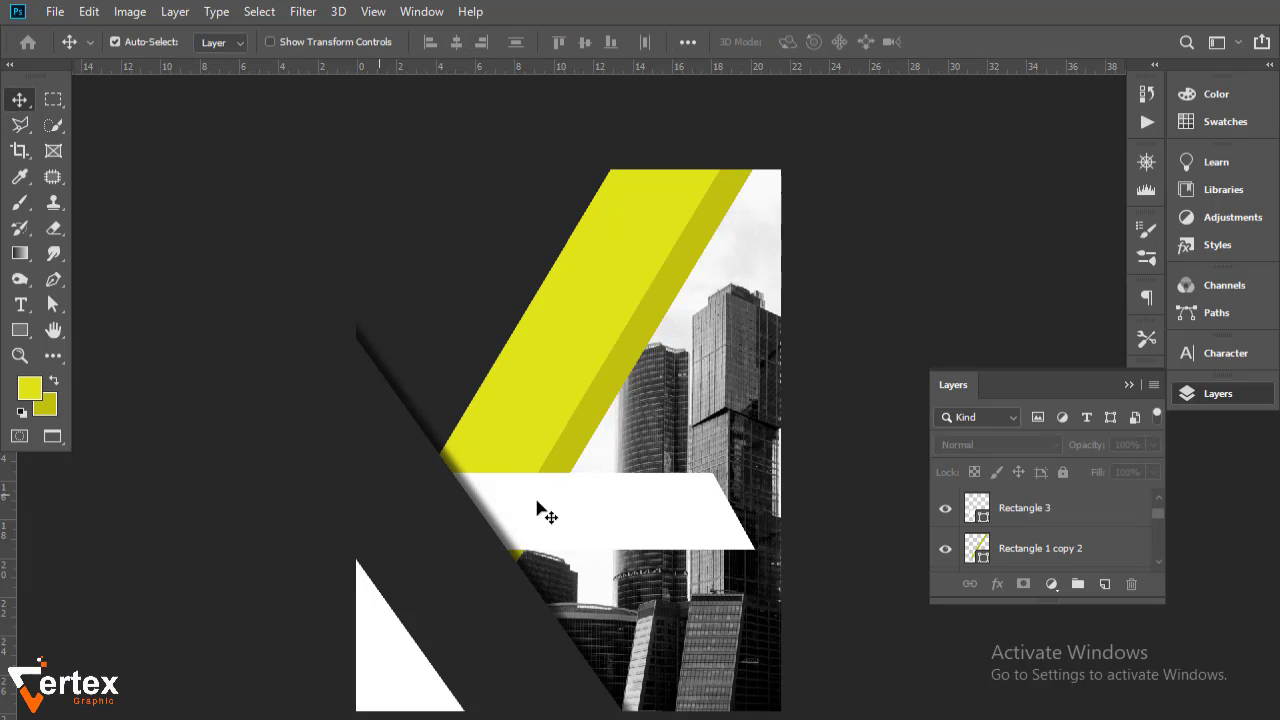
Add the text "COMPANY NAME" in Roboto Regular on the dark area near the page's upper-left corner.
{"action": "key", "text": "space"}
{"action": "left_click_drag", "start_coordinate": [518, 481], "coordinate": [475, 472]}
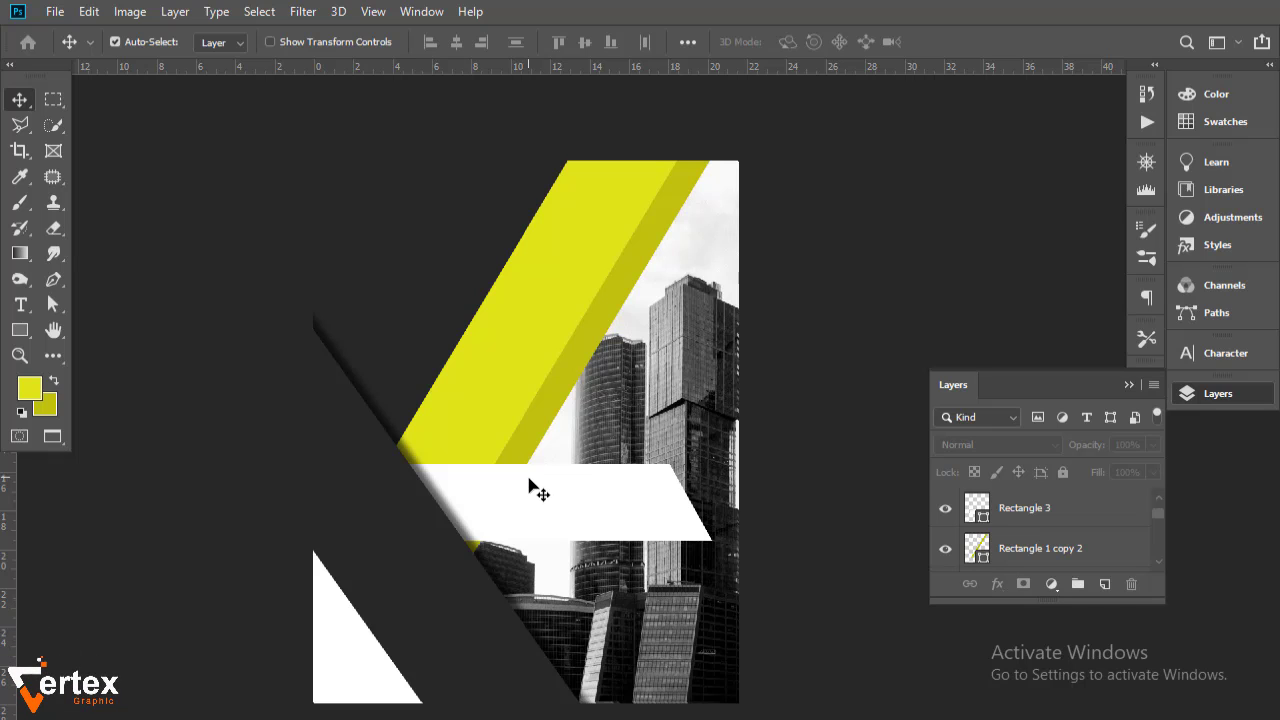
{"action": "key", "text": "ctrl+space"}
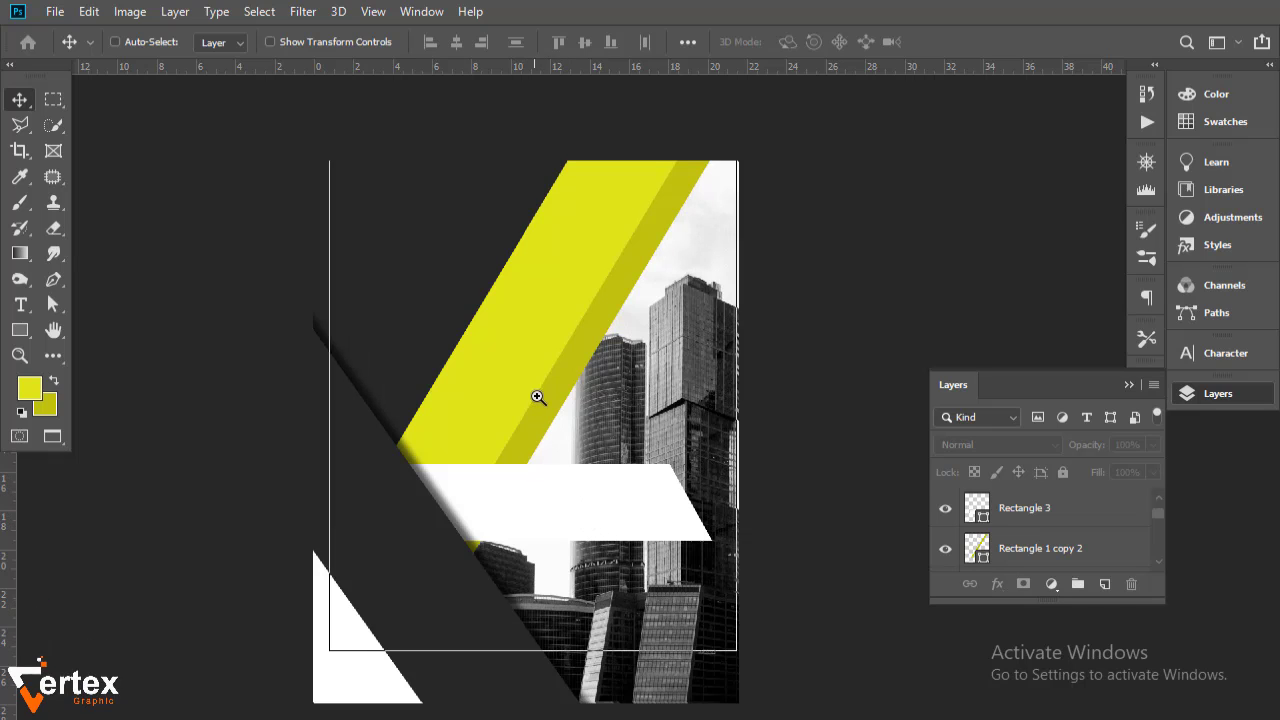
{"action": "left_click", "coordinate": [537, 397], "text": "ctrl"}
{"action": "key", "text": "space"}
{"action": "left_click_drag", "start_coordinate": [557, 443], "coordinate": [589, 554]}
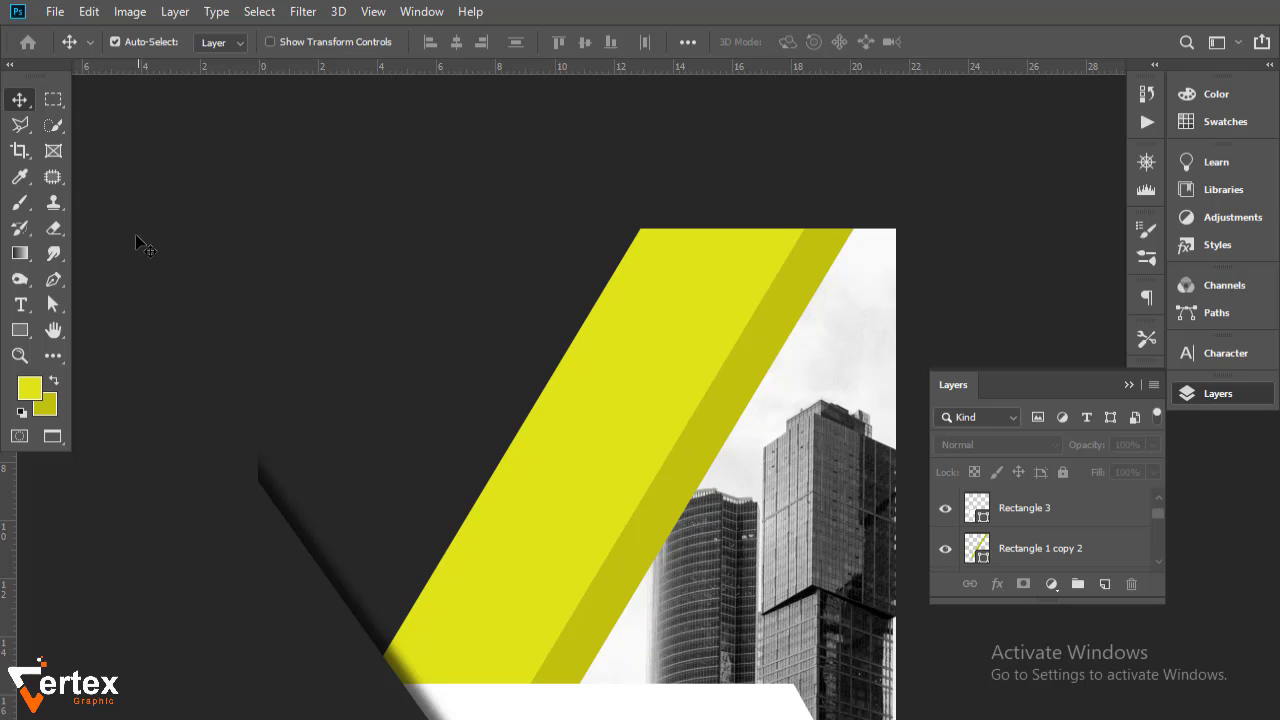
{"action": "left_click", "coordinate": [20, 305]}
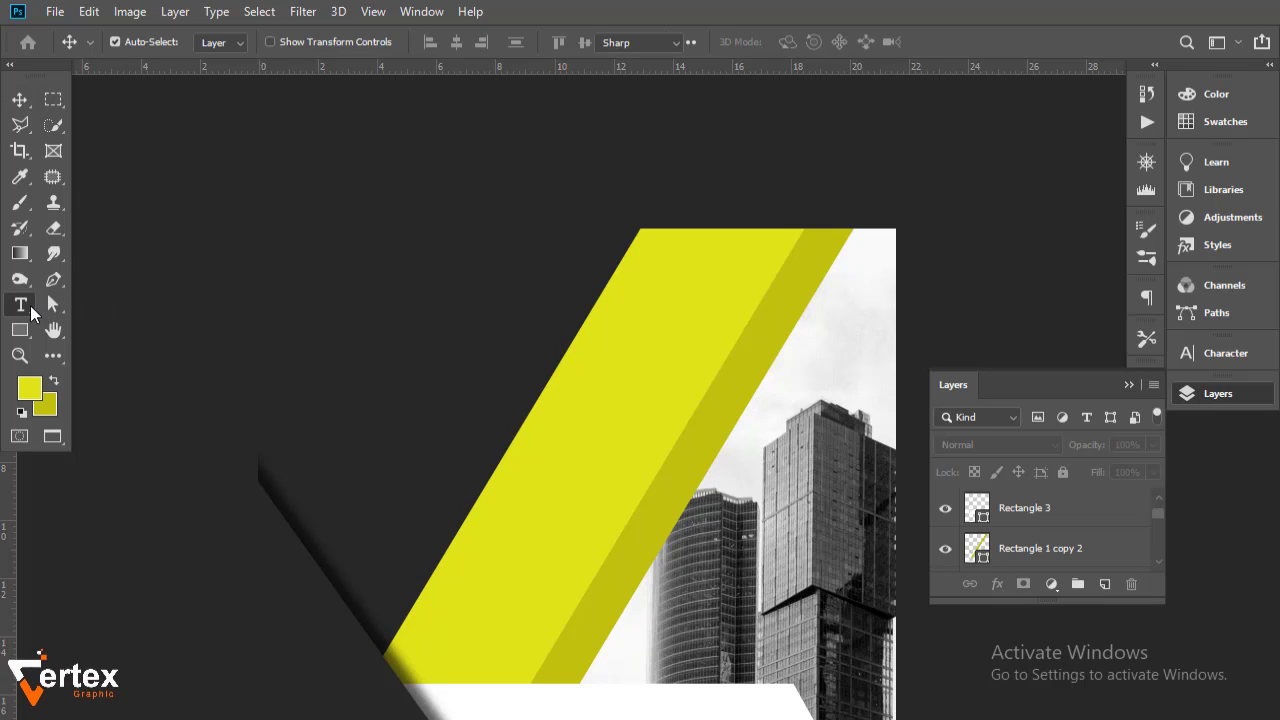
{"action": "left_click", "coordinate": [375, 317]}
{"action": "key", "text": "BackSpace"}
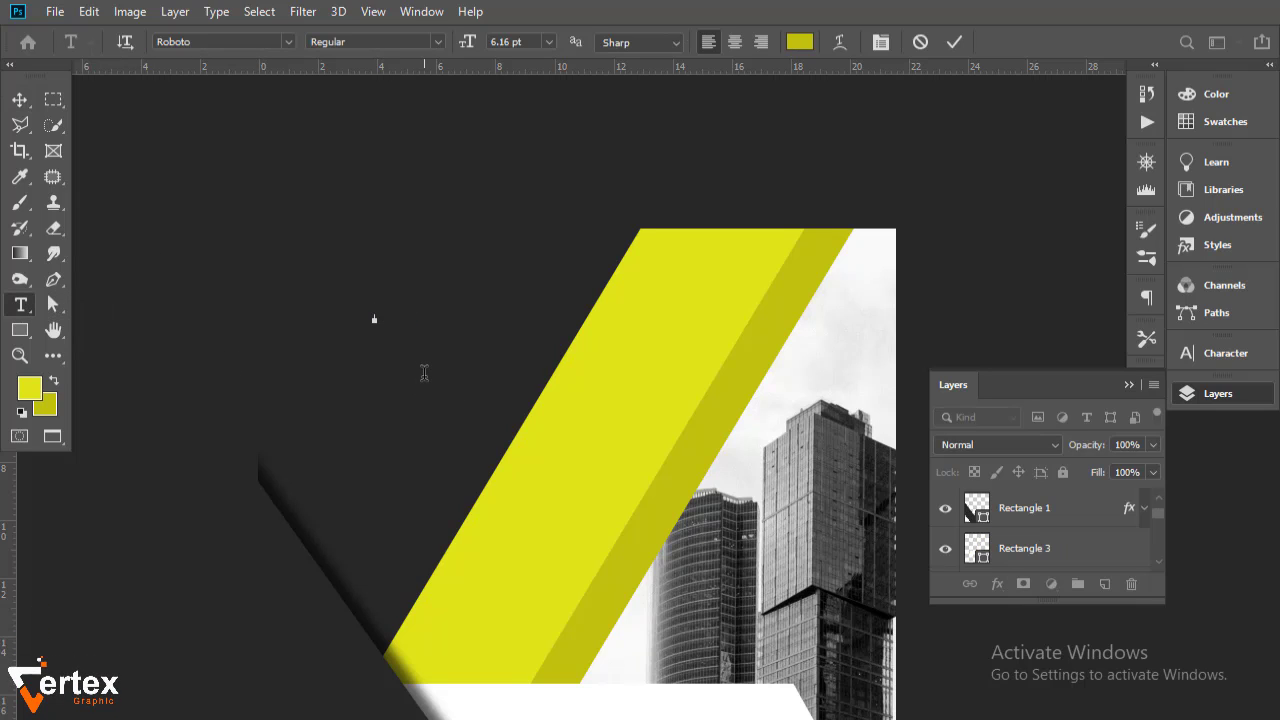
{"action": "type", "text": "comp"}
{"action": "key", "text": "BackSpace"}
{"action": "key", "text": "BackSpace"}
{"action": "key", "text": "BackSpace"}
{"action": "key", "text": "BackSpace"}
{"action": "type", "text": "COM"}
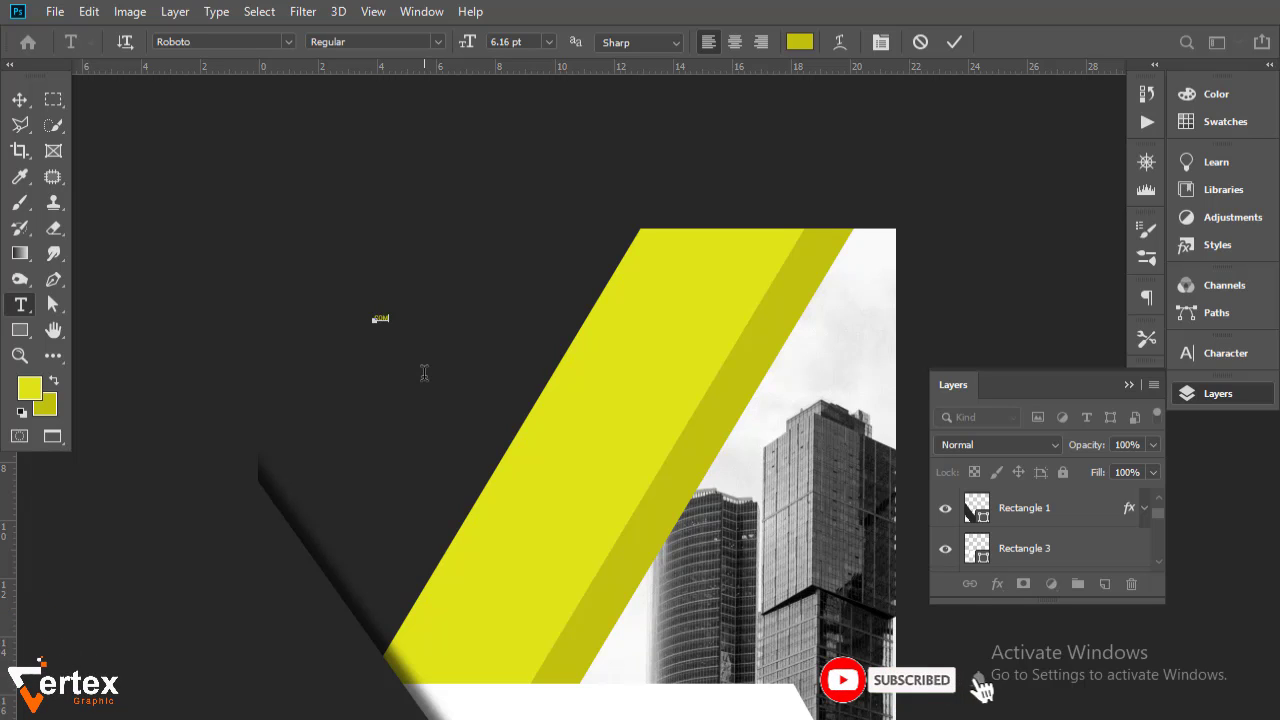
{"action": "key", "text": "BackSpace"}
{"action": "key", "text": "BackSpace"}
{"action": "key", "text": "BackSpace"}
{"action": "type", "text": "COMPANY NAME"}
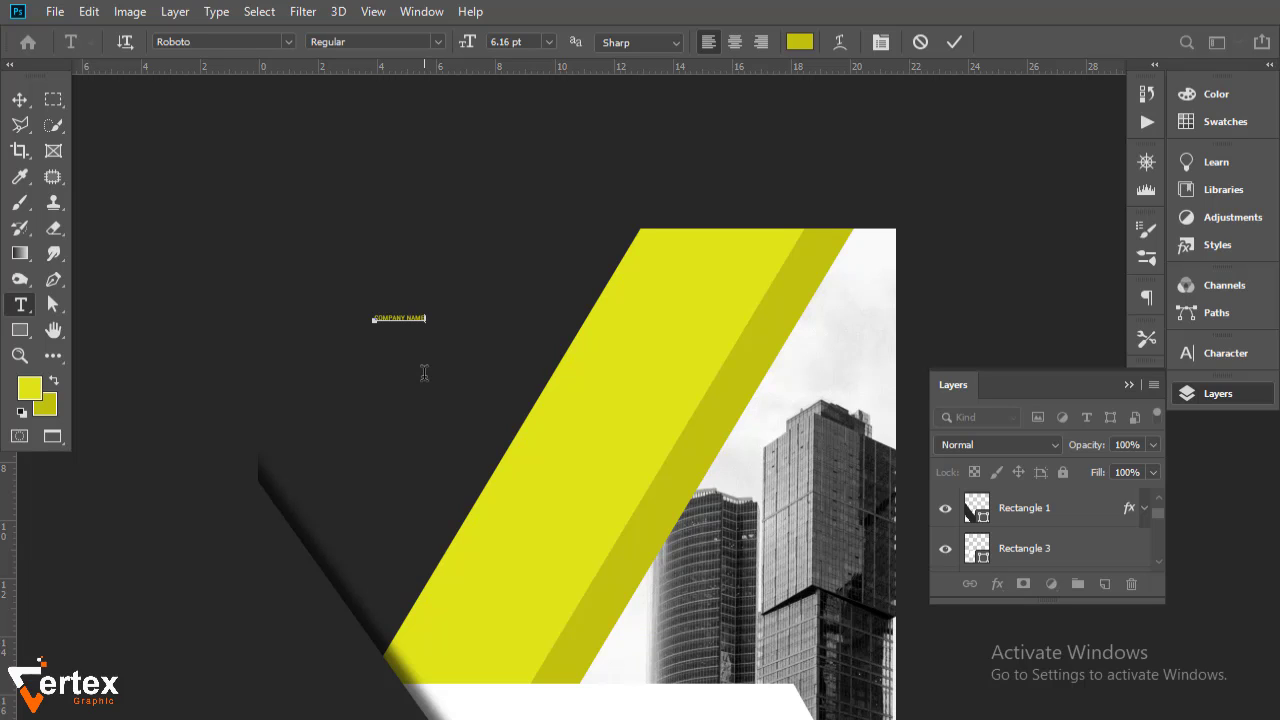
{"action": "left_click", "coordinate": [19, 99]}
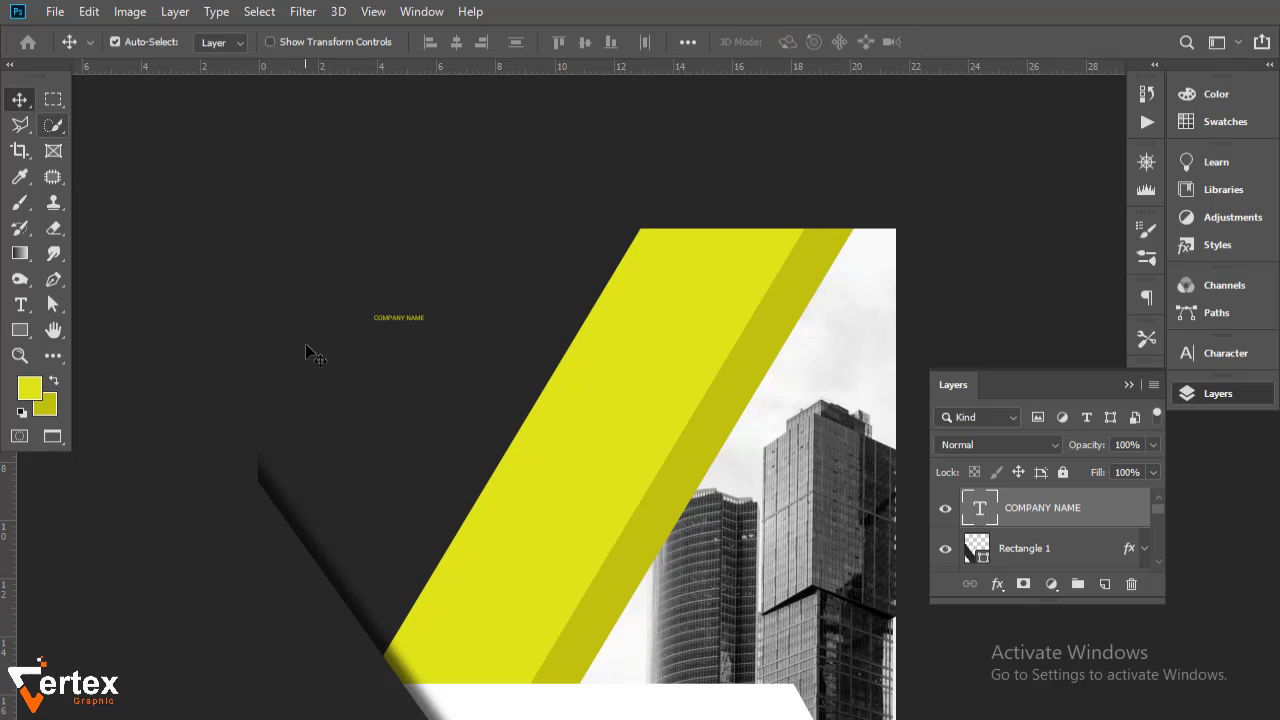
Scale the COMPANY NAME text to about 397.32% and position it near the top of the dark area, beside the yellow stripe.
{"action": "key", "text": "ctrl+t"}
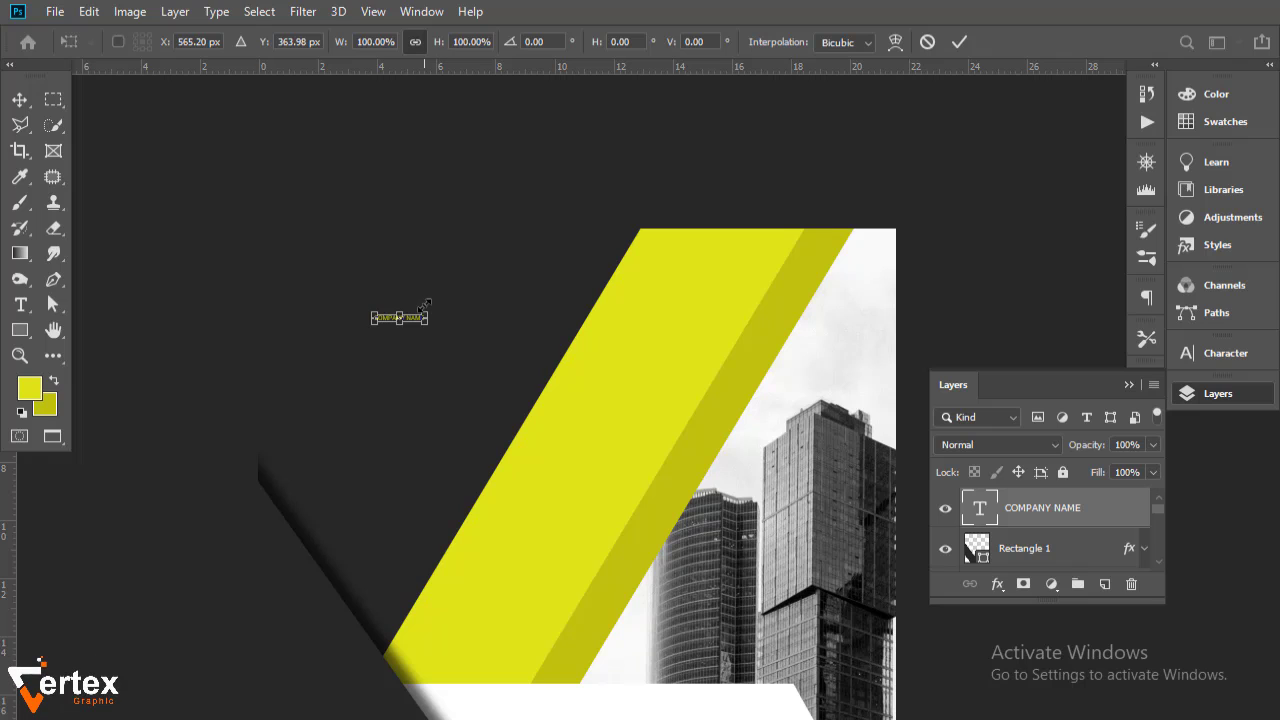
{"action": "left_click_drag", "start_coordinate": [427, 307], "coordinate": [580, 243]}
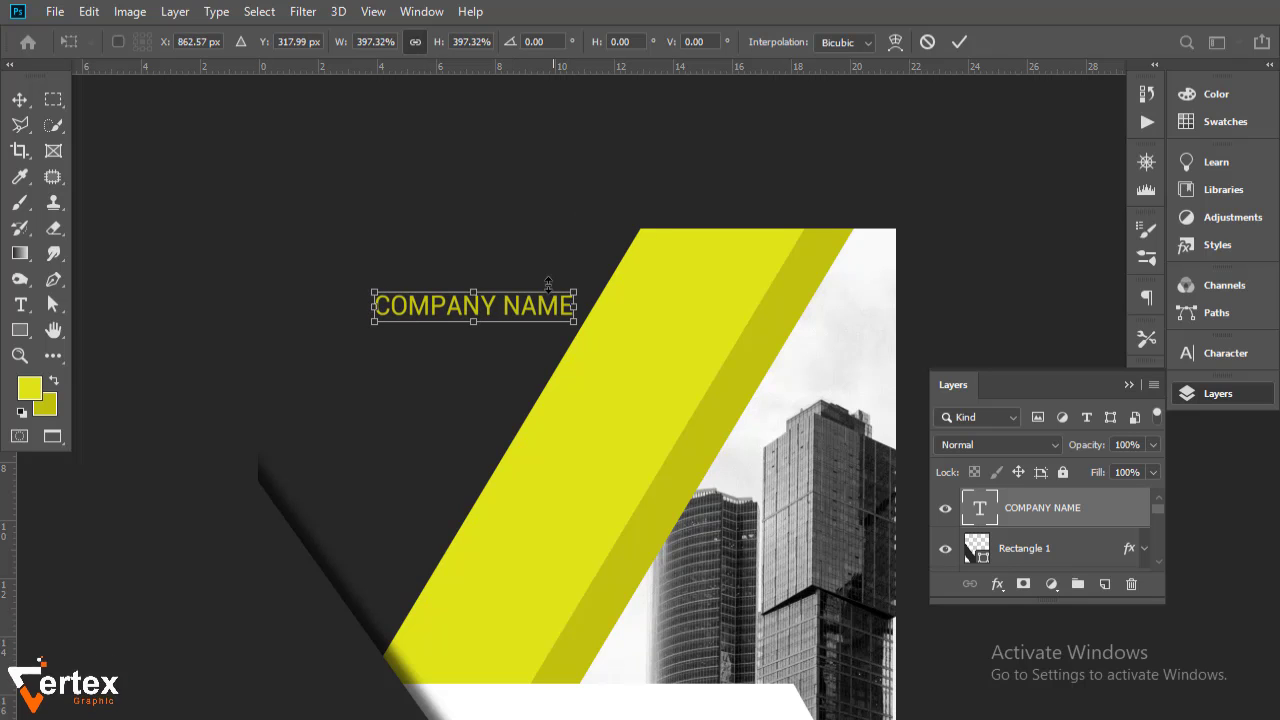
{"action": "left_click_drag", "start_coordinate": [535, 311], "coordinate": [494, 291]}
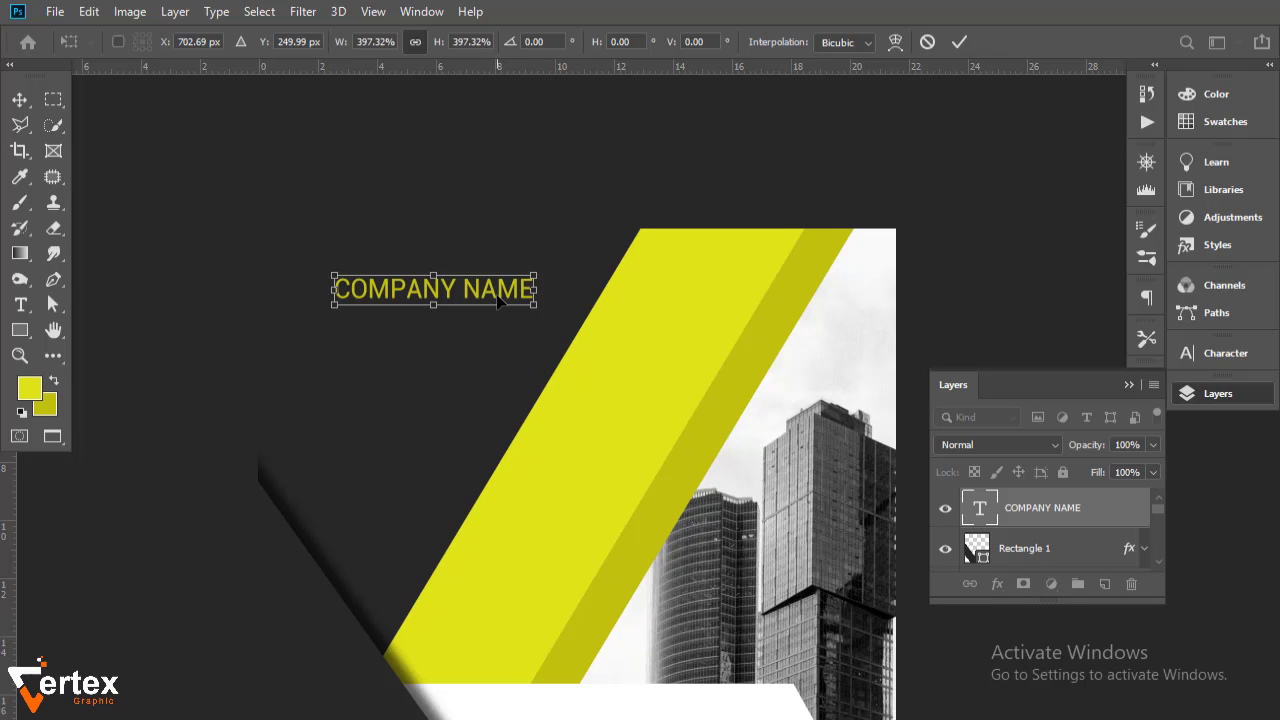
{"action": "key", "text": "Return"}
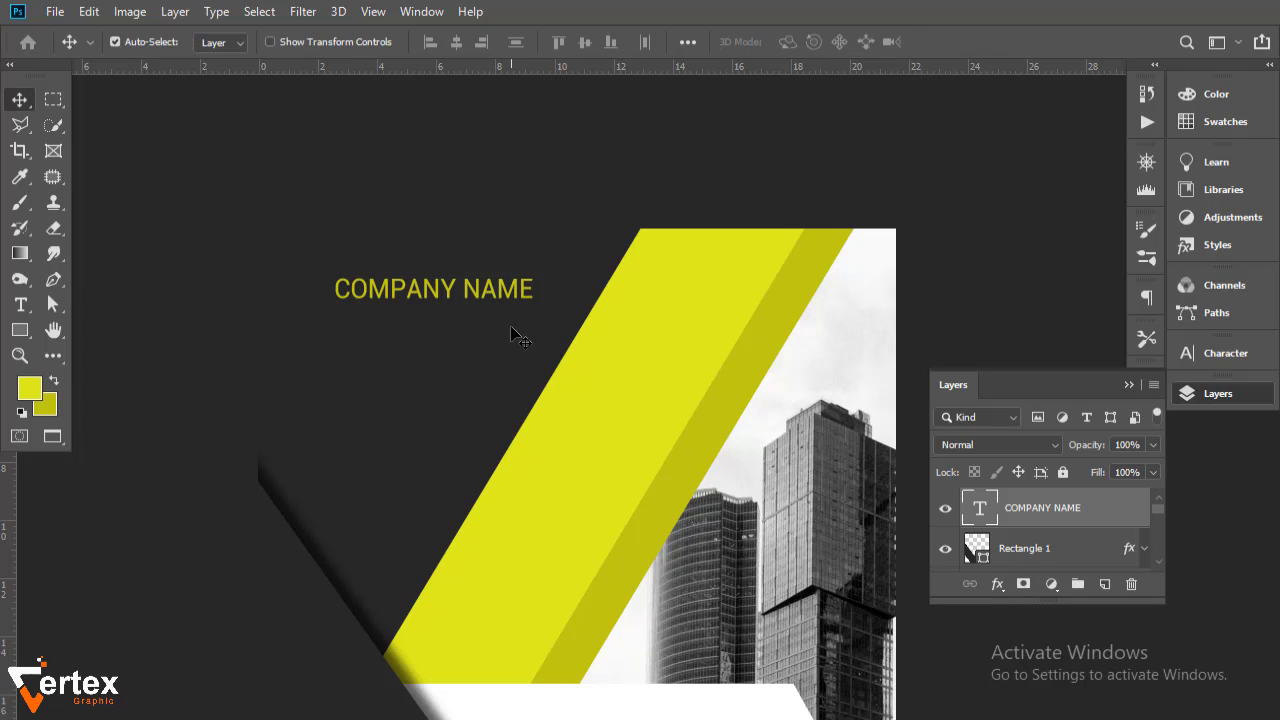
{"action": "left_click_drag", "start_coordinate": [453, 292], "coordinate": [446, 273]}
{"action": "left_click", "coordinate": [503, 363], "text": "ctrl"}
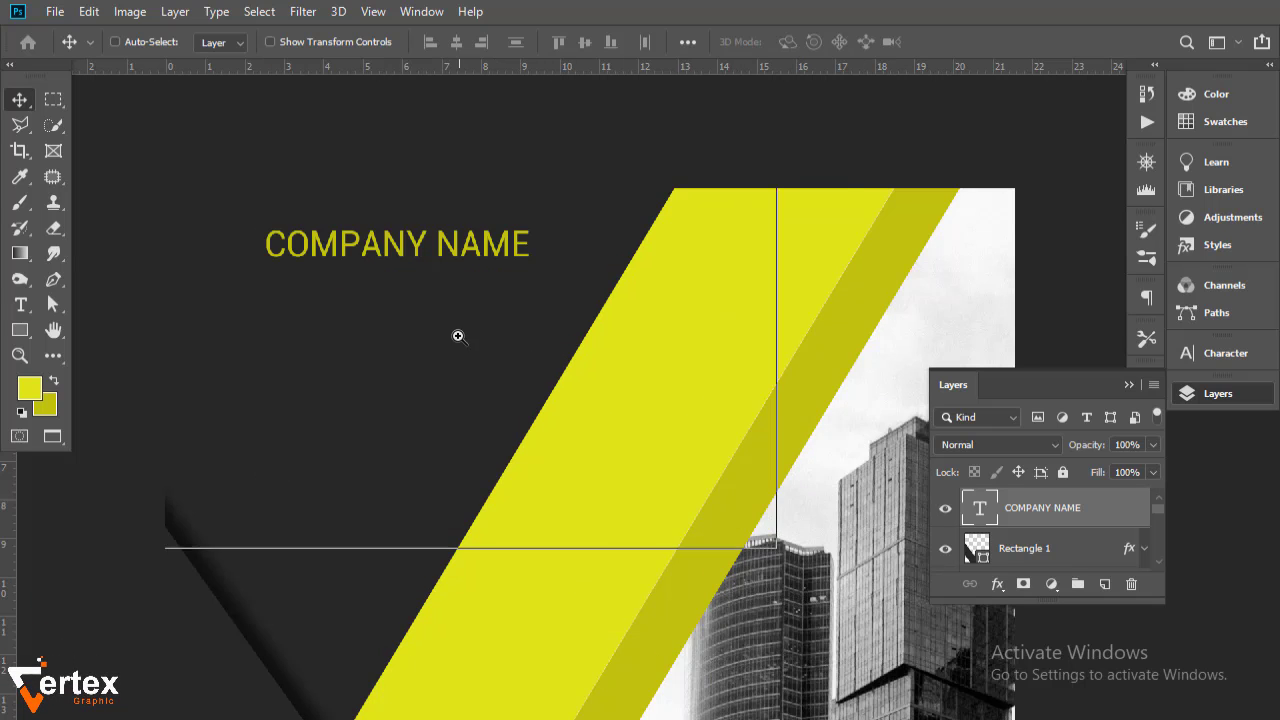
Move the COMPANY NAME text slightly up and to the left within the dark area.
{"action": "left_click", "coordinate": [458, 336], "text": "ctrl"}
{"action": "left_click_drag", "start_coordinate": [456, 332], "coordinate": [558, 428]}
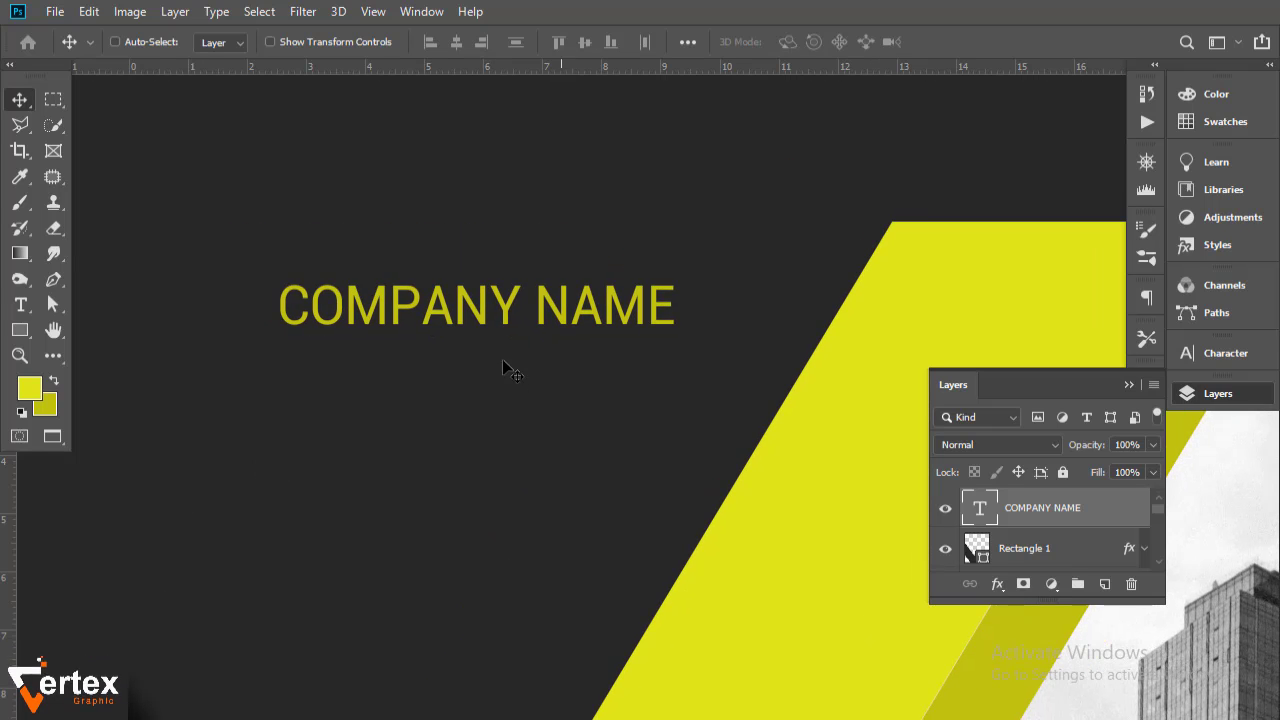
{"action": "left_click_drag", "start_coordinate": [484, 317], "coordinate": [452, 304]}
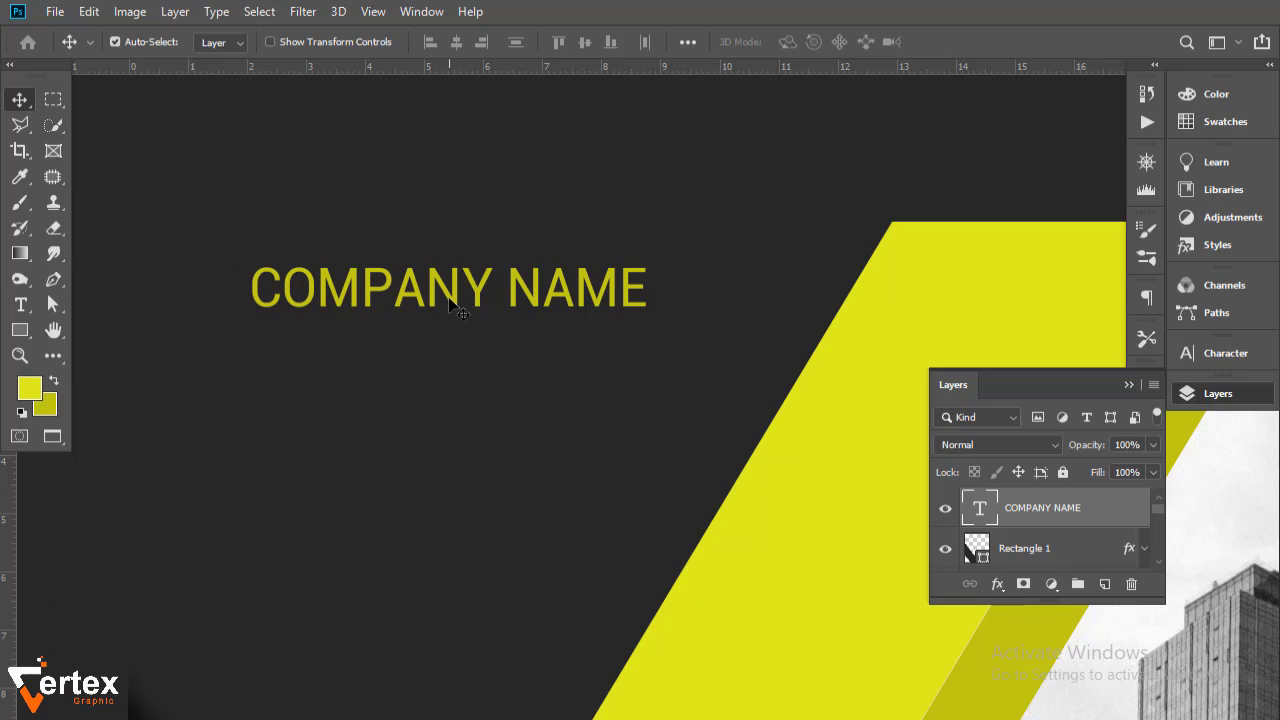
Change the COMPANY NAME text color to white (ffffff) and its font style to Bold.
{"action": "left_click", "coordinate": [1218, 360]}
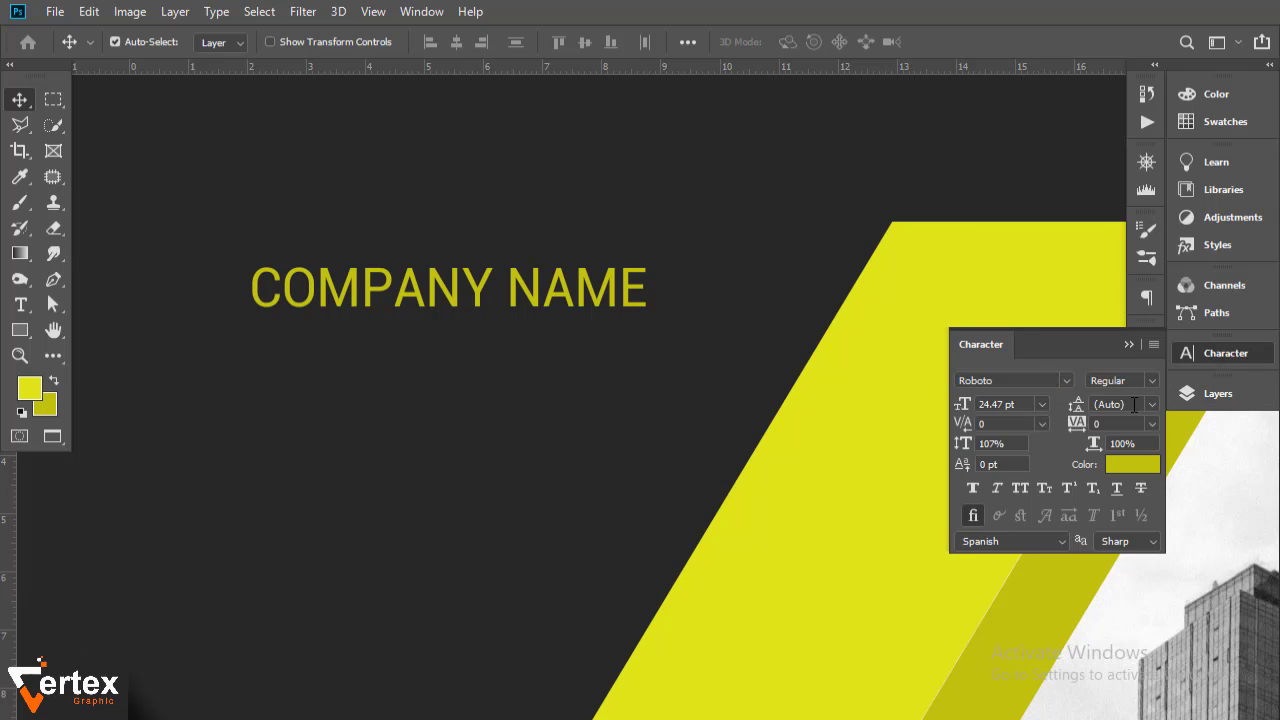
{"action": "left_click", "coordinate": [1159, 462]}
{"action": "type", "text": "ffffff"}
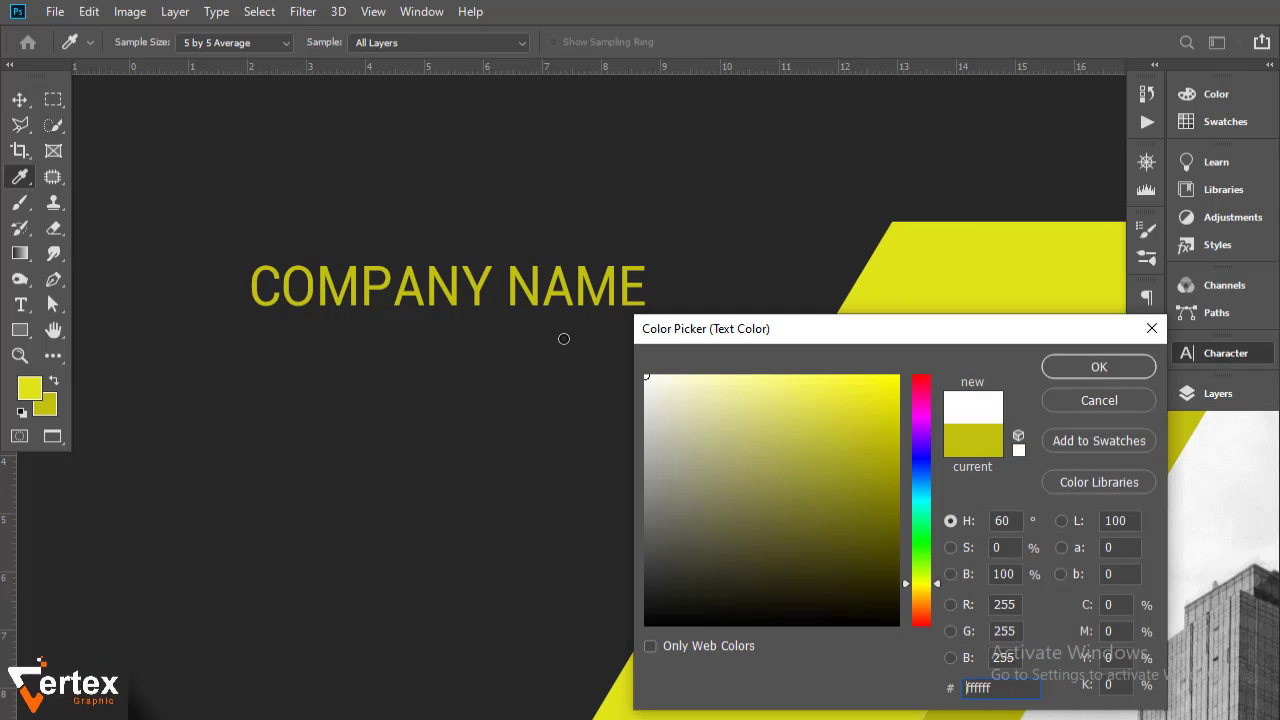
{"action": "left_click", "coordinate": [1127, 370]}
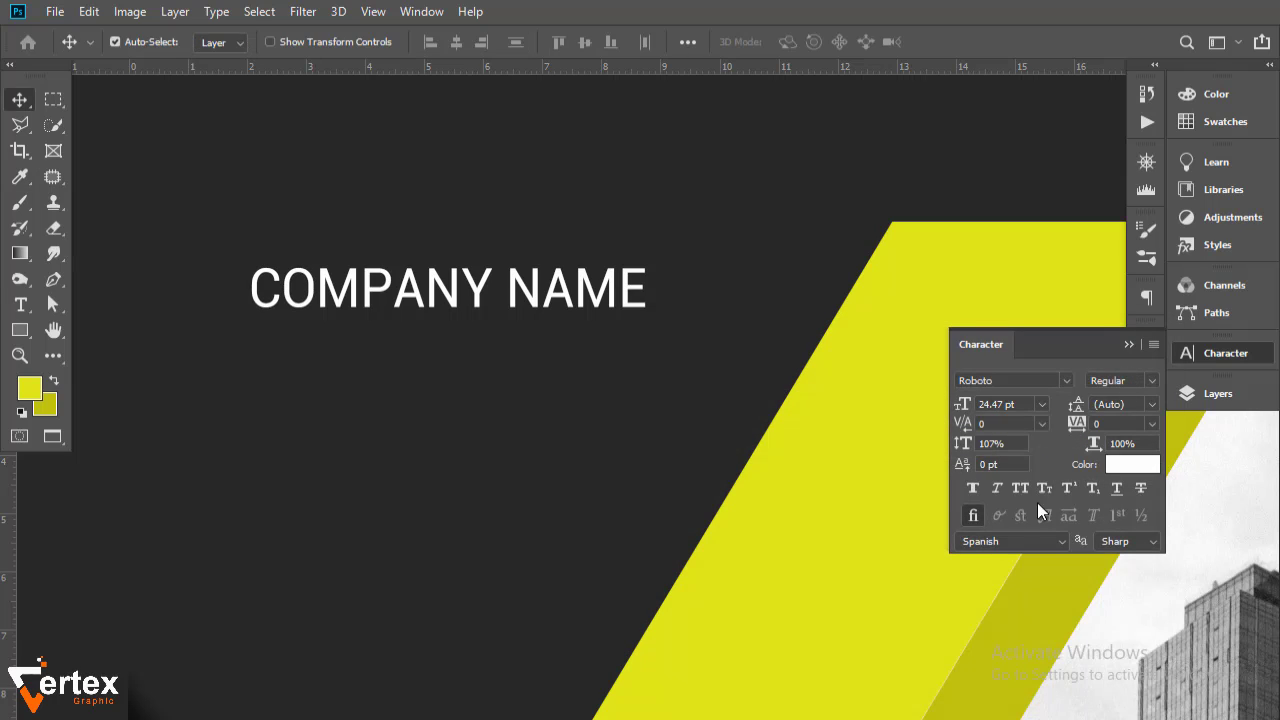
{"action": "left_click", "coordinate": [1151, 384]}
{"action": "left_click", "coordinate": [1126, 508]}
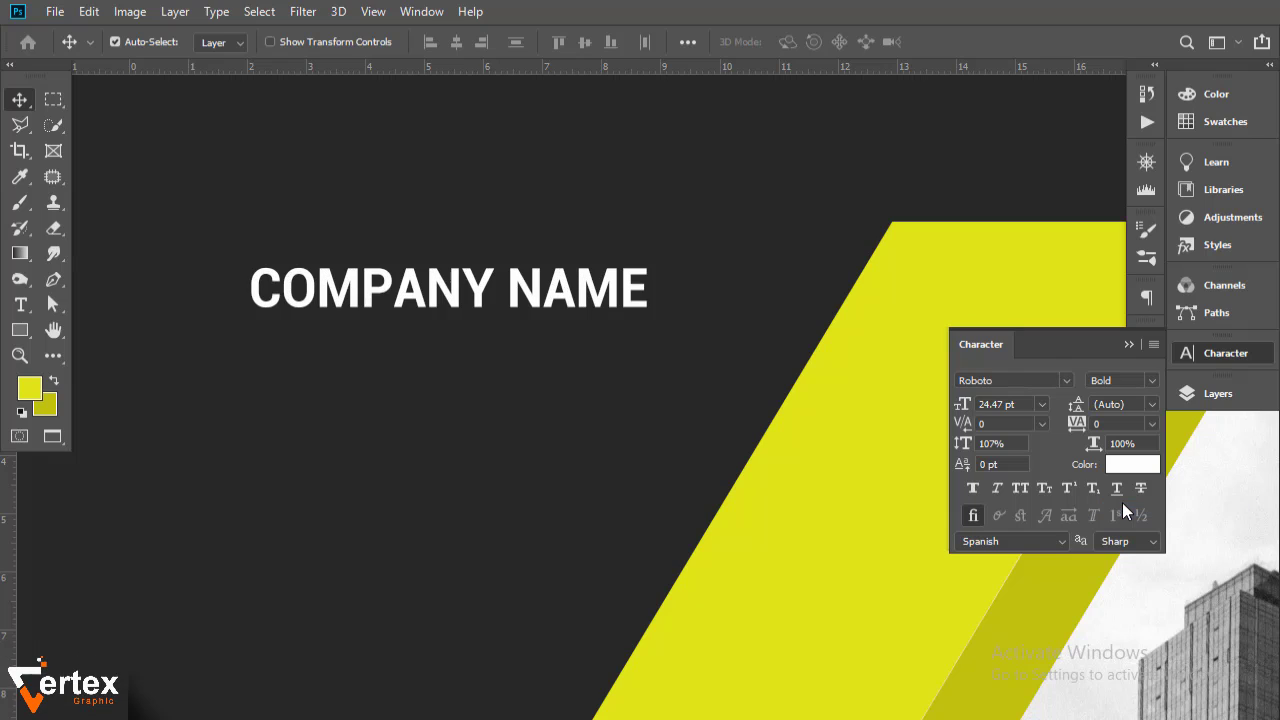
Draw a three-sided polygon about 162 by 187 px below the company name and fill it with yellow e0e31a.
{"action": "left_click", "coordinate": [24, 333]}
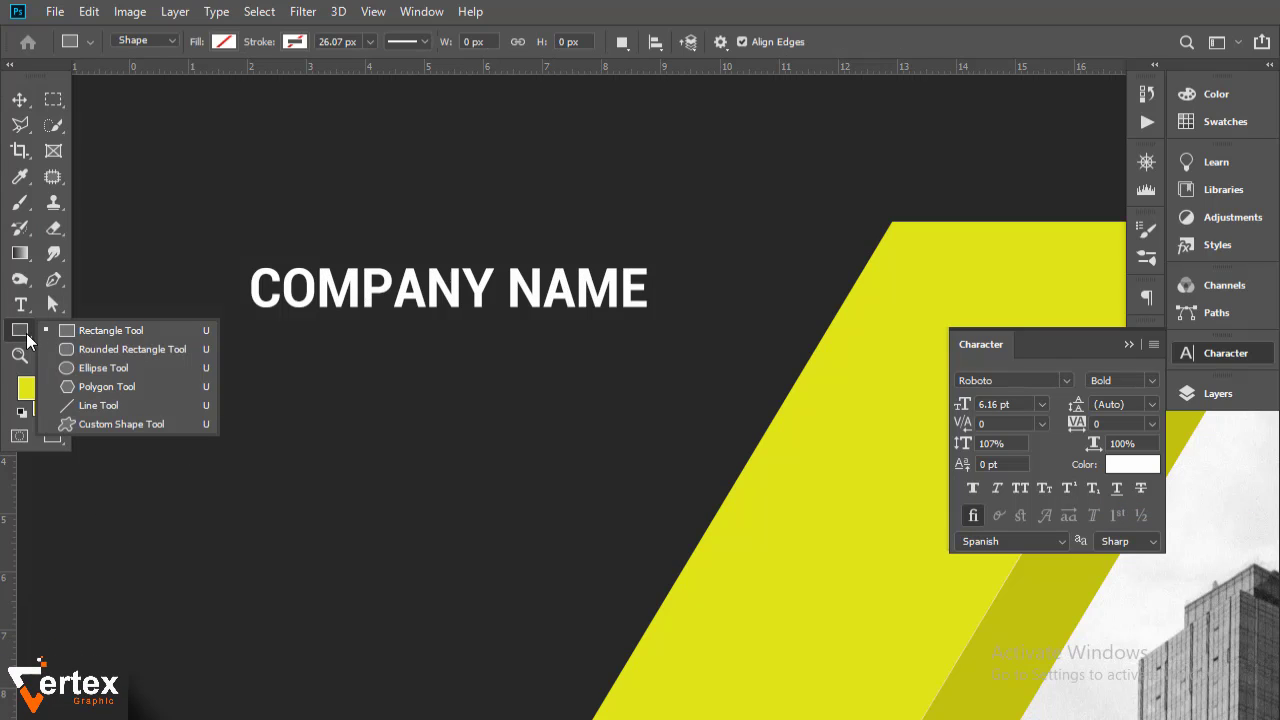
{"action": "left_click", "coordinate": [100, 387]}
{"action": "left_click_drag", "start_coordinate": [363, 449], "coordinate": [419, 468]}
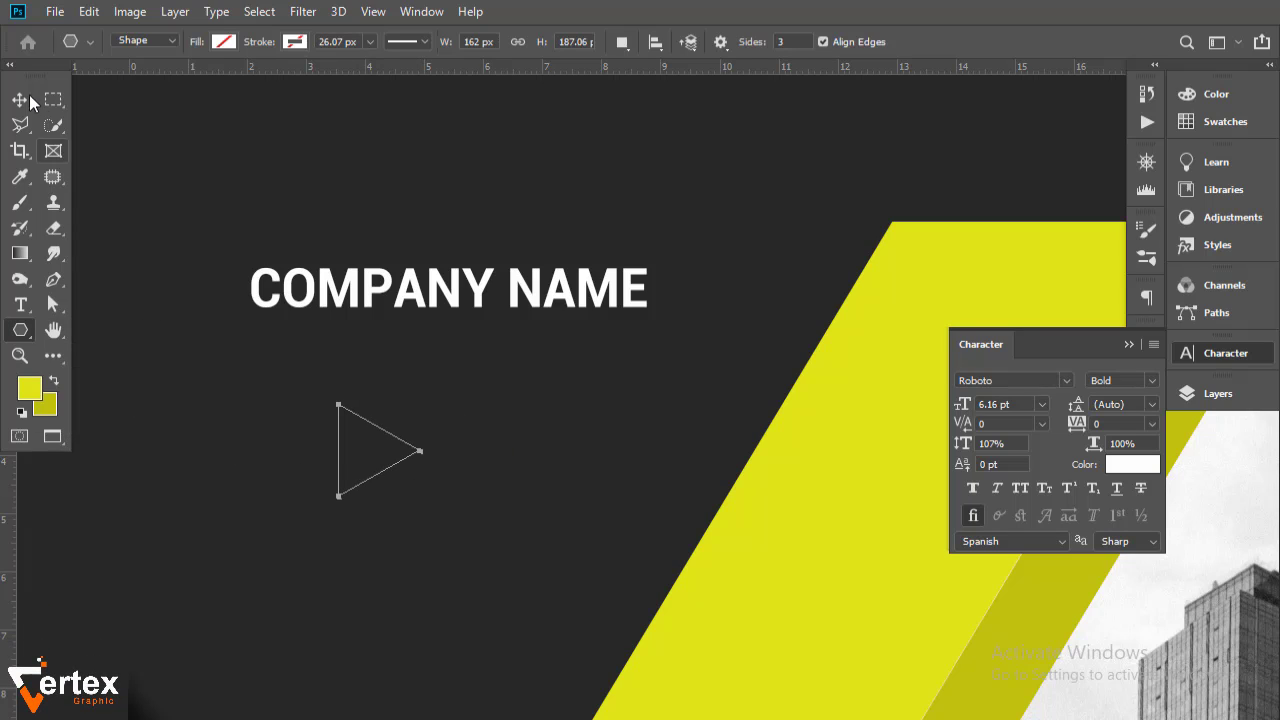
{"action": "left_click", "coordinate": [223, 41]}
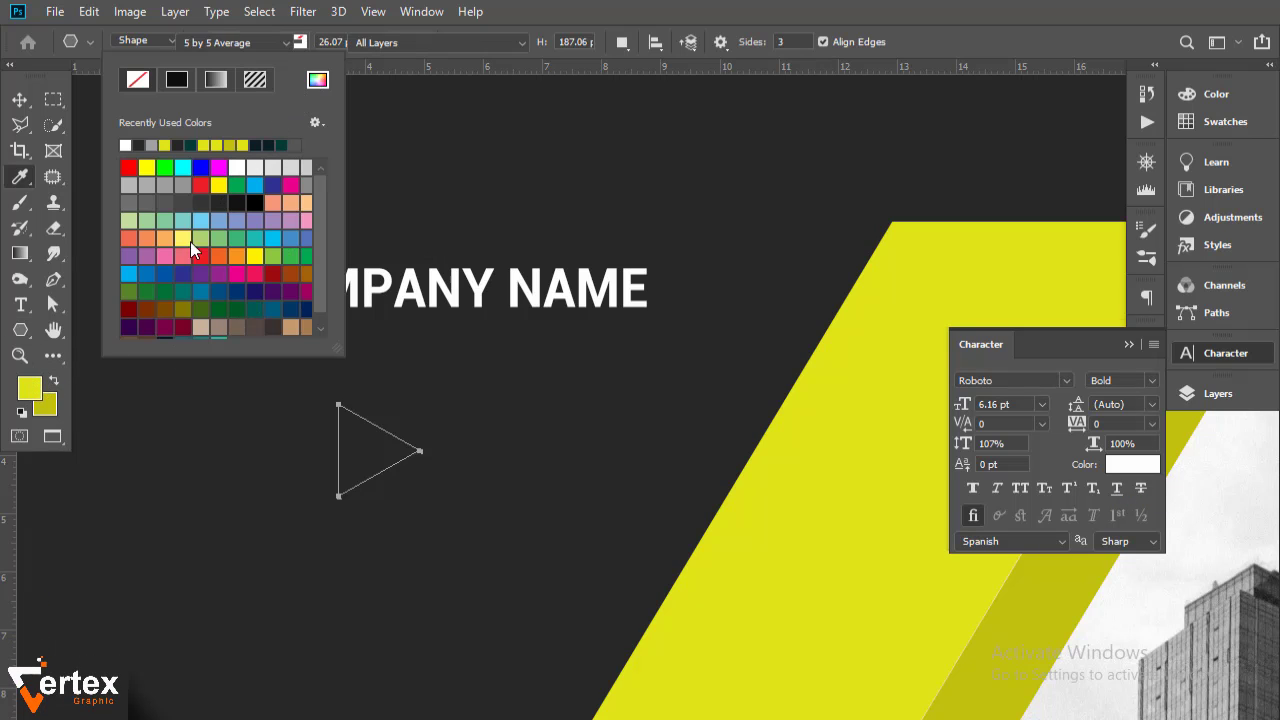
{"action": "left_click", "coordinate": [317, 79]}
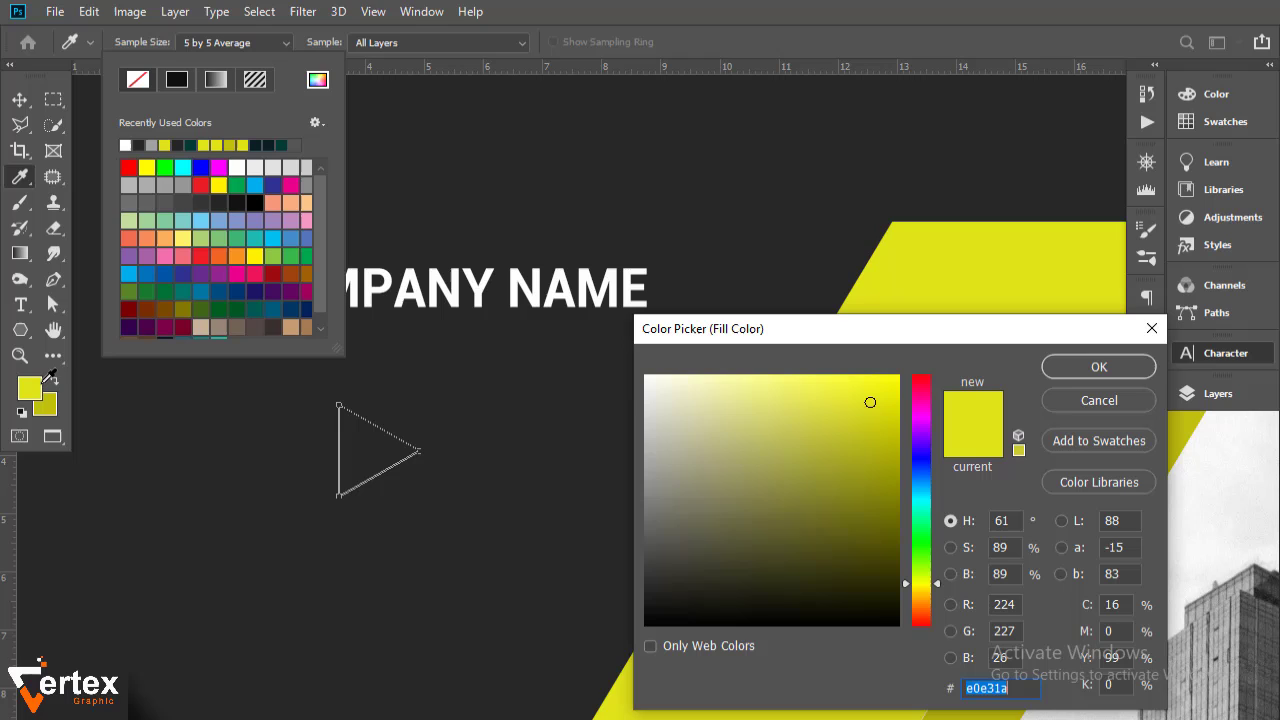
{"action": "left_click", "coordinate": [1099, 367]}
Place the yellow triangle just left of the COMPANY NAME text and scale it down to about the text's height.
{"action": "left_click", "coordinate": [19, 100]}
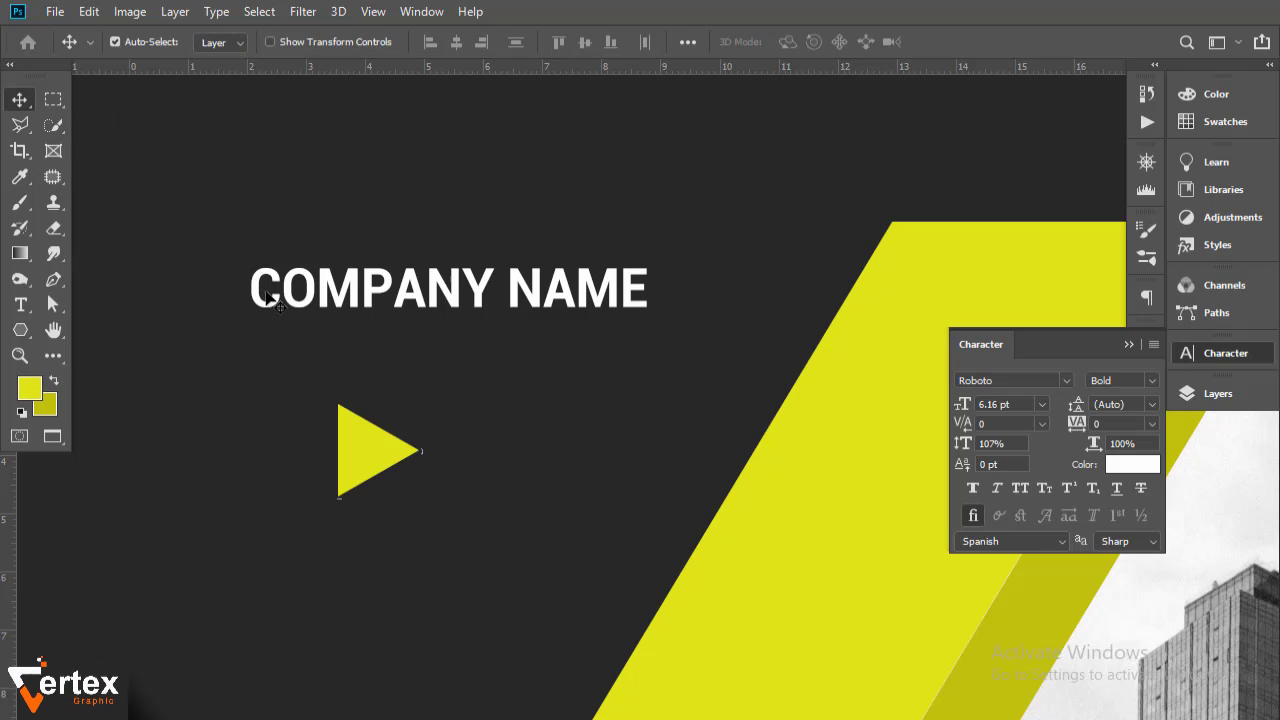
{"action": "left_click_drag", "start_coordinate": [386, 449], "coordinate": [220, 296]}
{"action": "key", "text": "ctrl+t"}
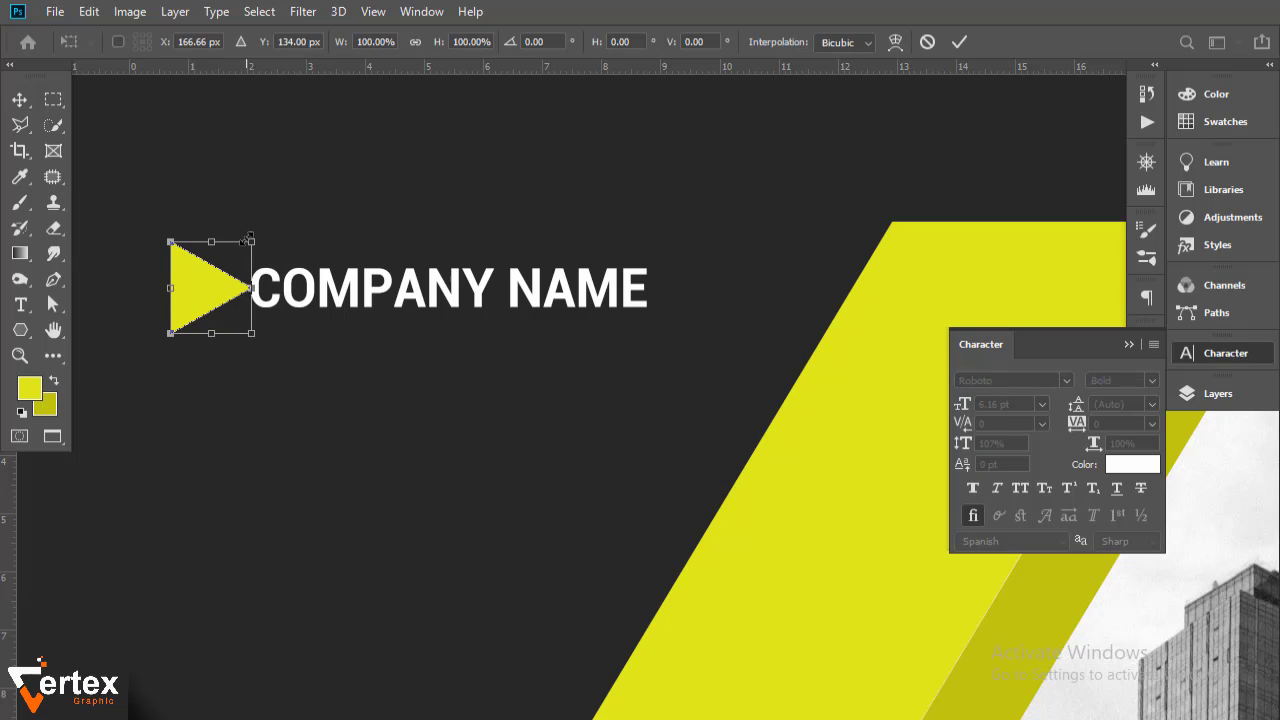
{"action": "left_click_drag", "start_coordinate": [249, 240], "coordinate": [220, 292]}
{"action": "key", "text": "Return"}
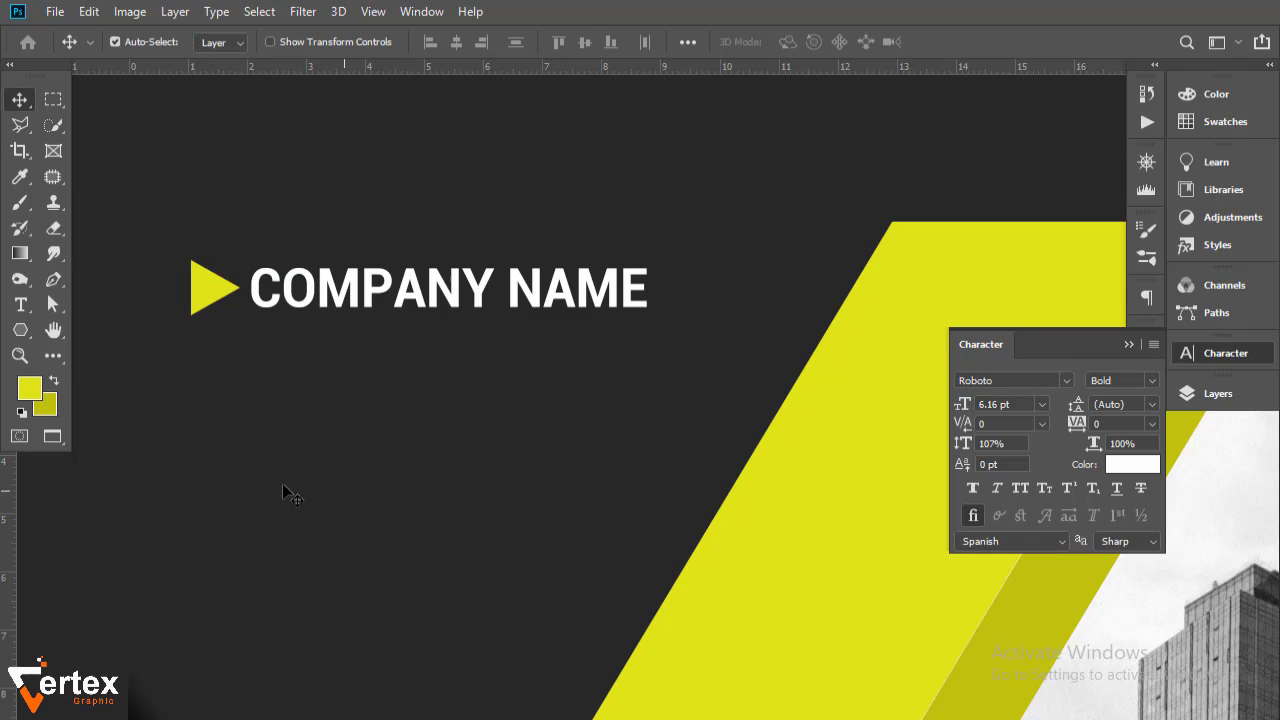
Duplicate the Polygon 1 triangle and lower the copy's upper edge so it covers only the lower part of the original.
{"action": "left_click", "coordinate": [1129, 344]}
{"action": "left_click", "coordinate": [1218, 393]}
{"action": "left_click_drag", "start_coordinate": [1090, 525], "coordinate": [1104, 584]}
{"action": "key", "text": "ctrl+t"}
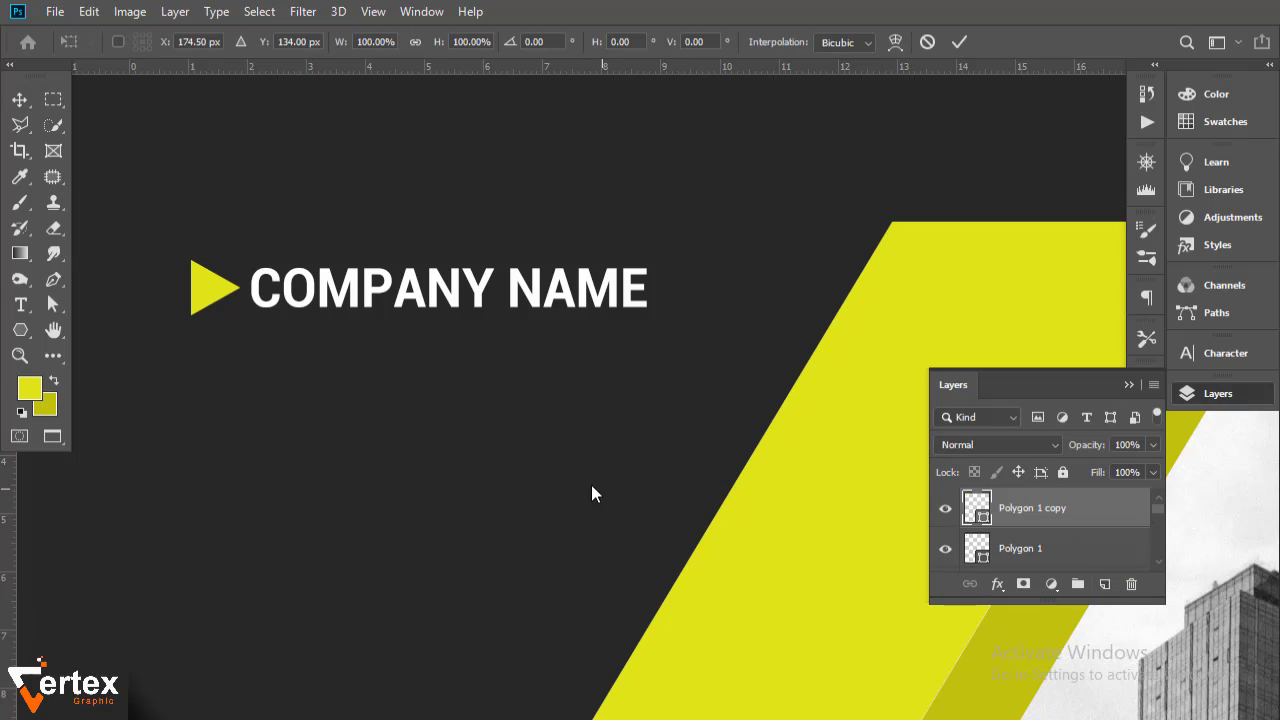
{"action": "mouse_move", "coordinate": [240, 260]}
{"action": "left_mouse_down"}
{"action": "mouse_move", "coordinate": [224, 286]}
{"action": "mouse_move", "coordinate": [231, 277]}
{"action": "left_mouse_up"}
{"action": "key", "text": "Return"}
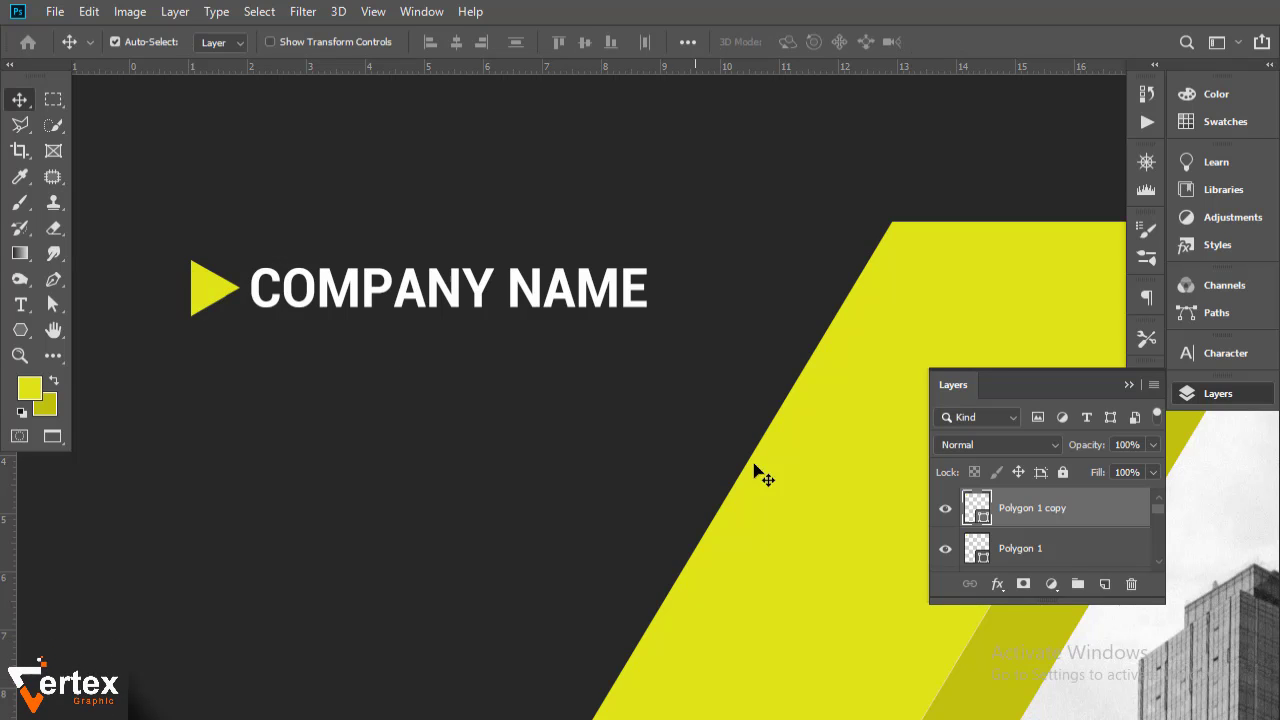
Recolor the Polygon 1 copy shape to the darker yellow used on the narrow diagonal stripe.
{"action": "double_click", "coordinate": [975, 508]}
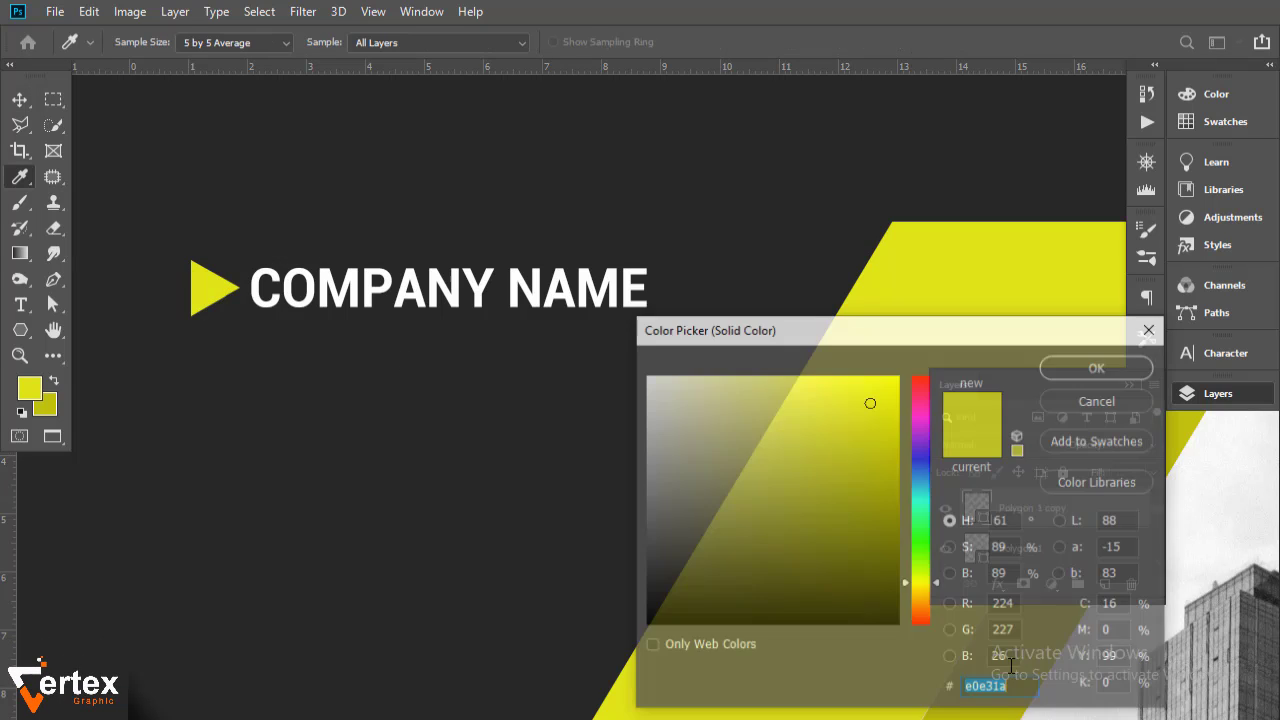
{"action": "left_click", "coordinate": [961, 715]}
{"action": "left_click", "coordinate": [1098, 368]}
{"action": "key", "text": "v"}
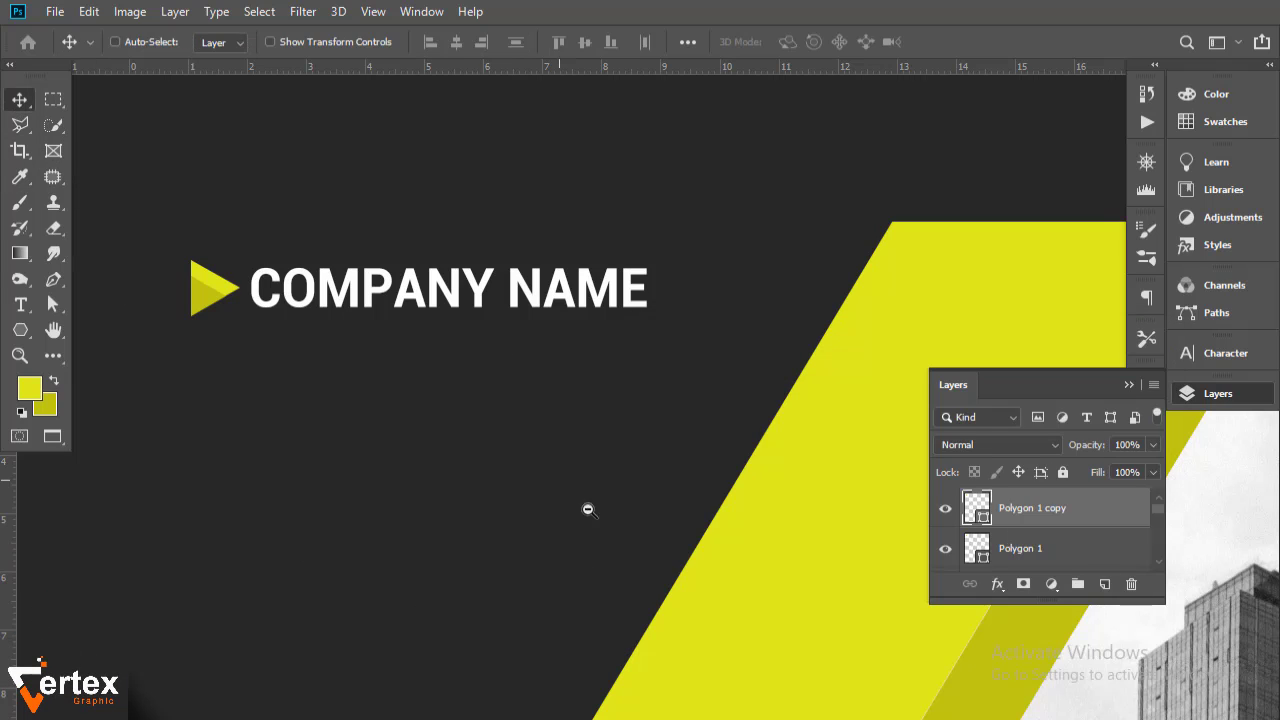
Add a Lorem Ipsum paragraph in white 6.16 pt Roboto Bold, in a text box below the triangle and company name.
{"action": "left_click", "coordinate": [589, 509], "text": "alt"}
{"action": "left_click_drag", "start_coordinate": [586, 449], "coordinate": [577, 327]}
{"action": "left_click_drag", "start_coordinate": [590, 412], "coordinate": [586, 400]}
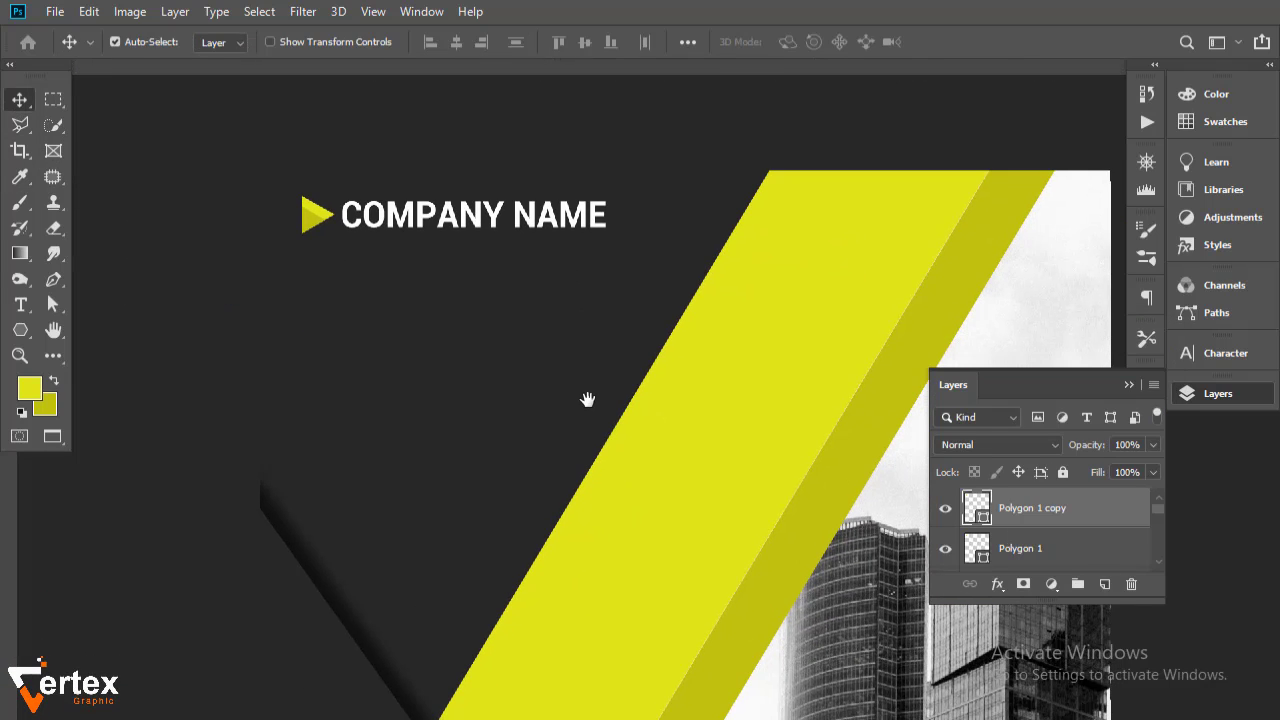
{"action": "left_click", "coordinate": [190, 392]}
{"action": "left_click", "coordinate": [20, 305]}
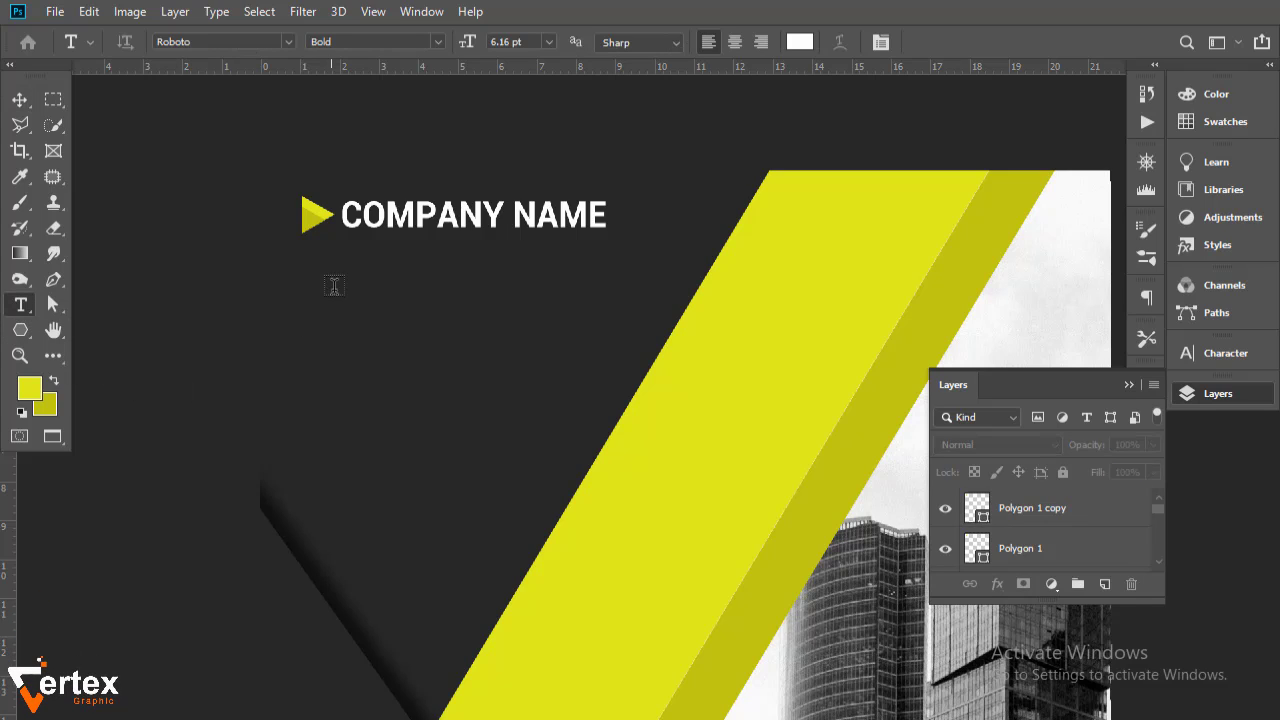
{"action": "left_click_drag", "start_coordinate": [302, 260], "coordinate": [624, 340]}
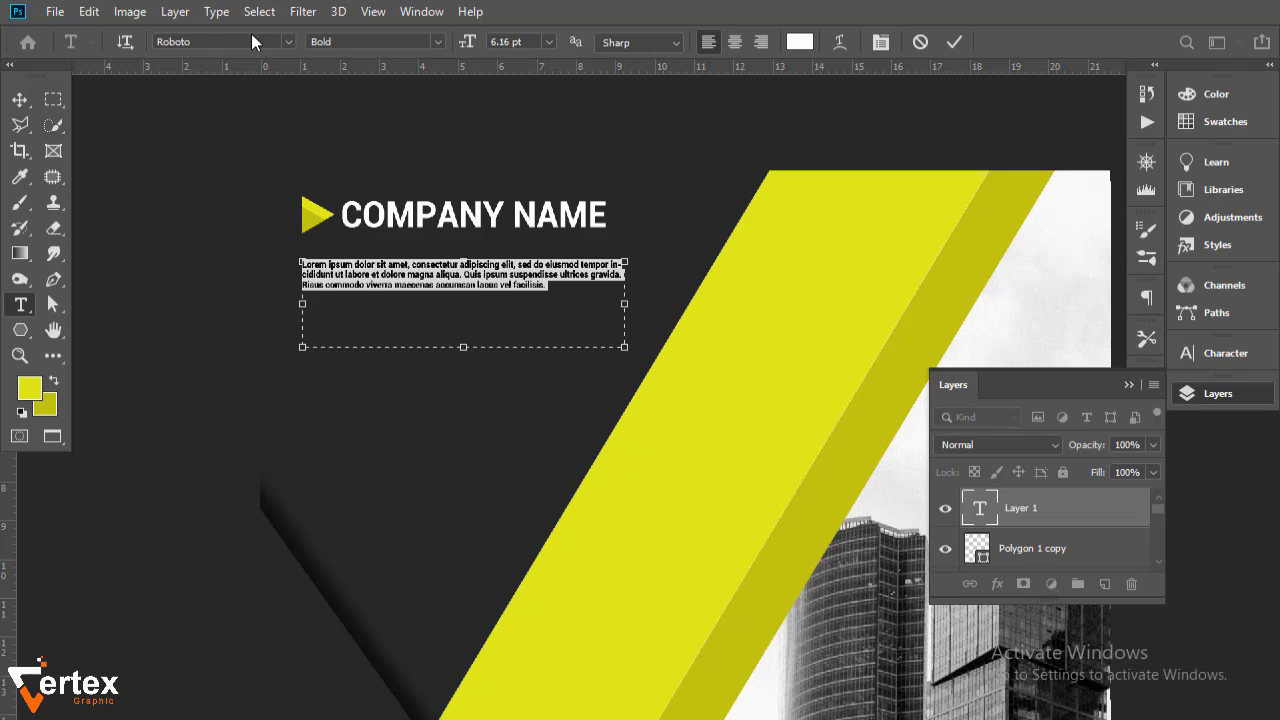
{"action": "left_click", "coordinate": [216, 12]}
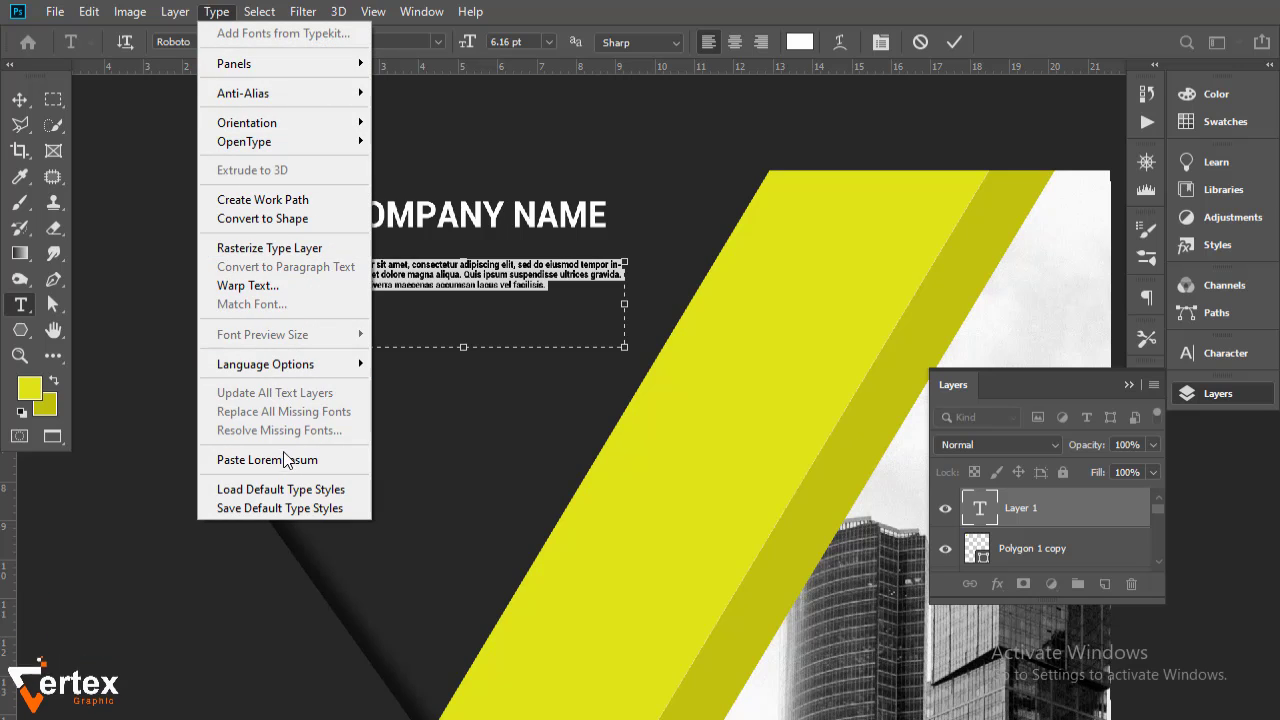
{"action": "left_click", "coordinate": [283, 459]}
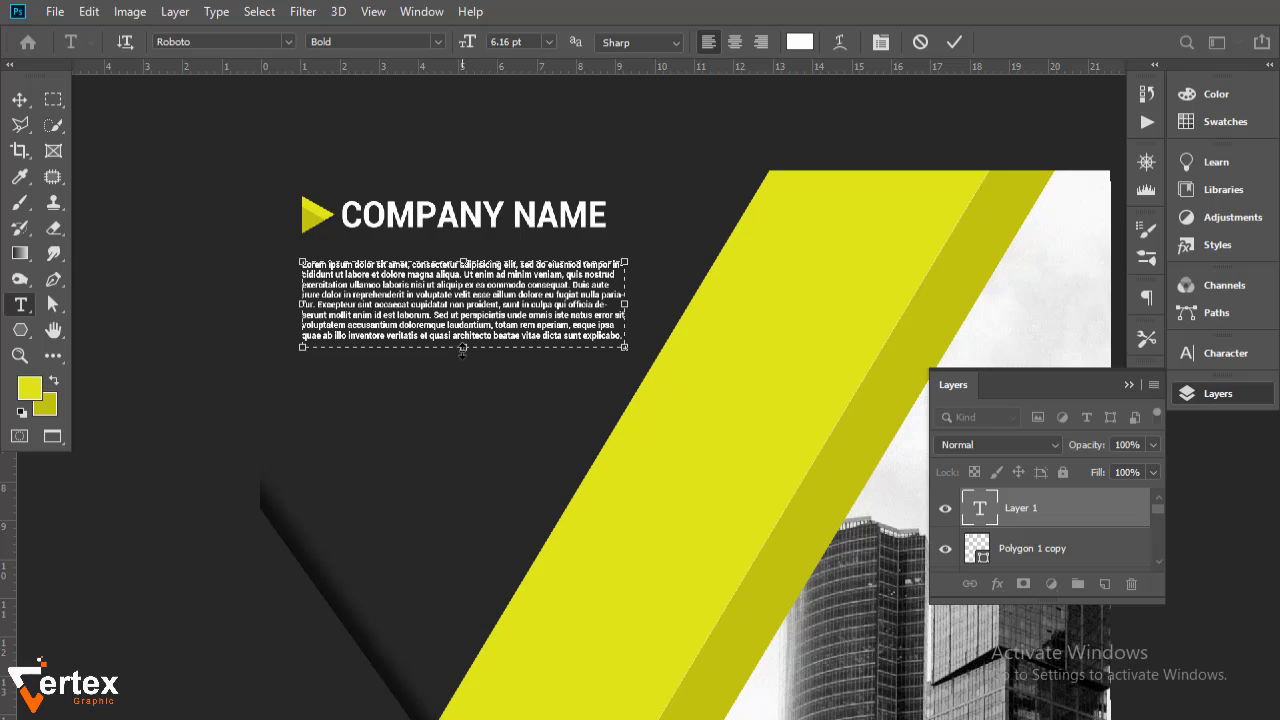
Shorten the paragraph's text box and delete parts of the placeholder text until five lines are left.
{"action": "left_click_drag", "start_coordinate": [464, 347], "coordinate": [464, 327]}
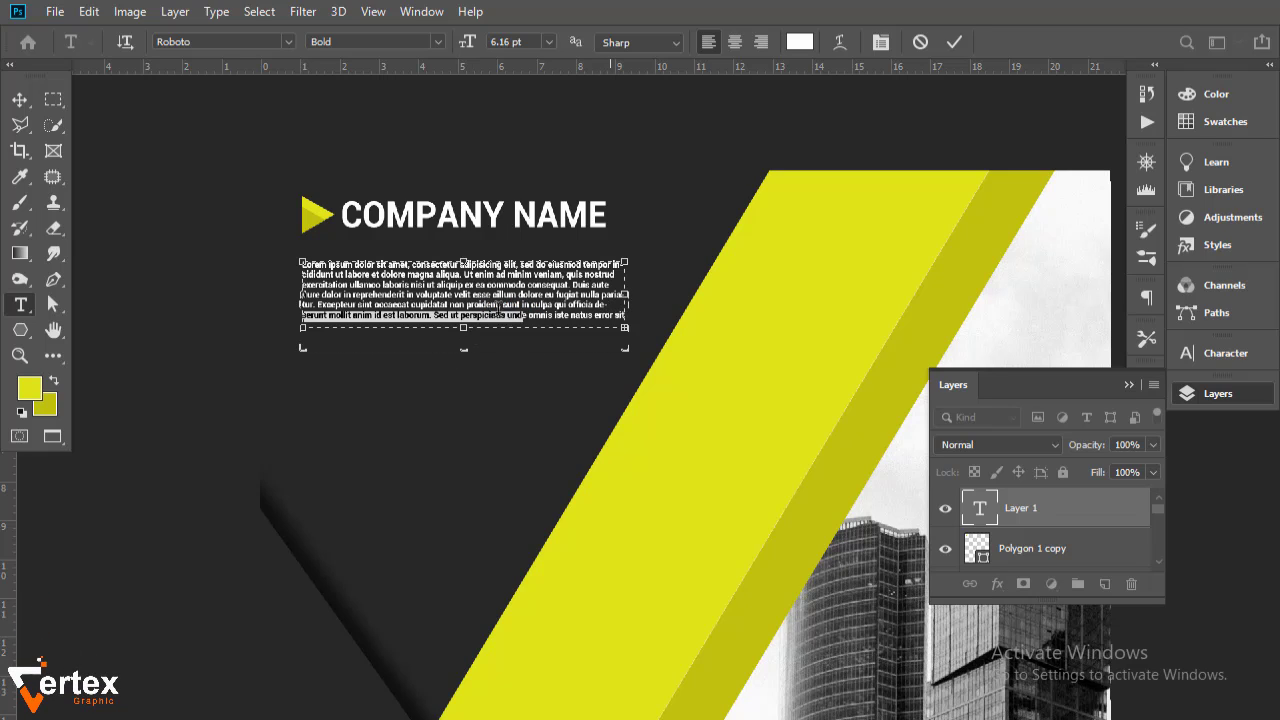
{"action": "key", "text": "BackSpace"}
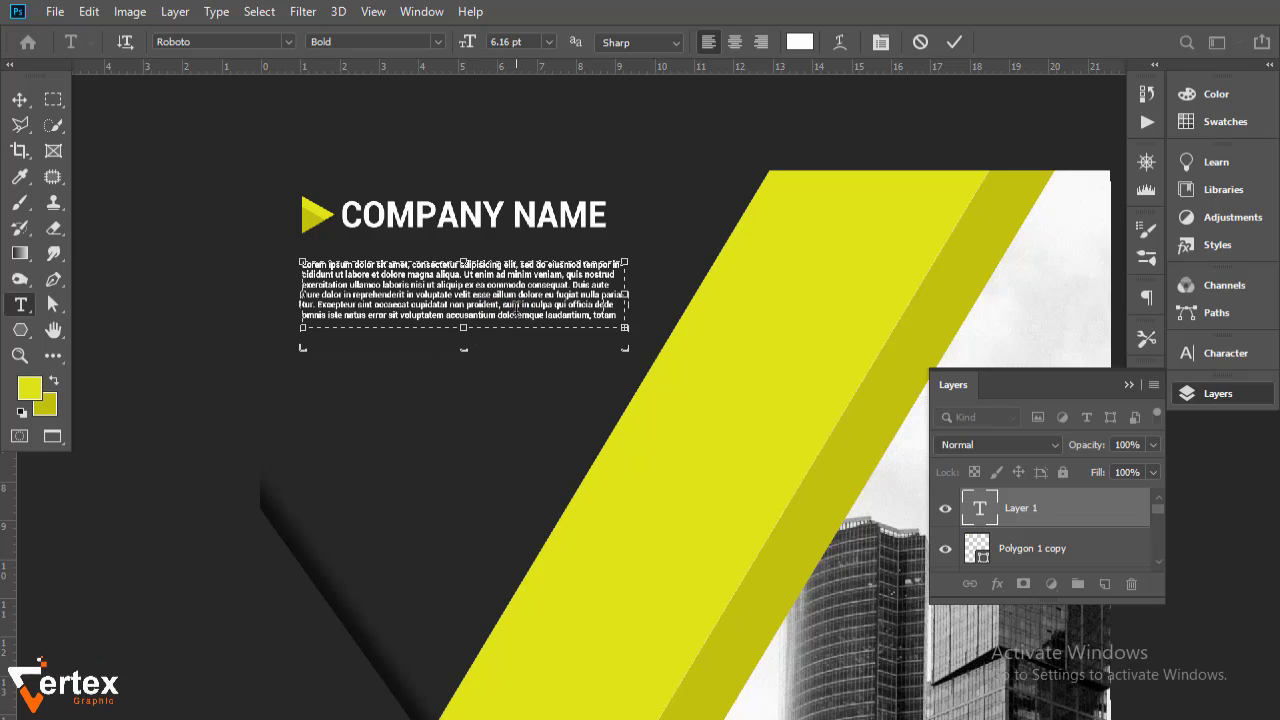
{"action": "left_click_drag", "start_coordinate": [513, 308], "coordinate": [511, 307]}
{"action": "key", "text": "BackSpace"}
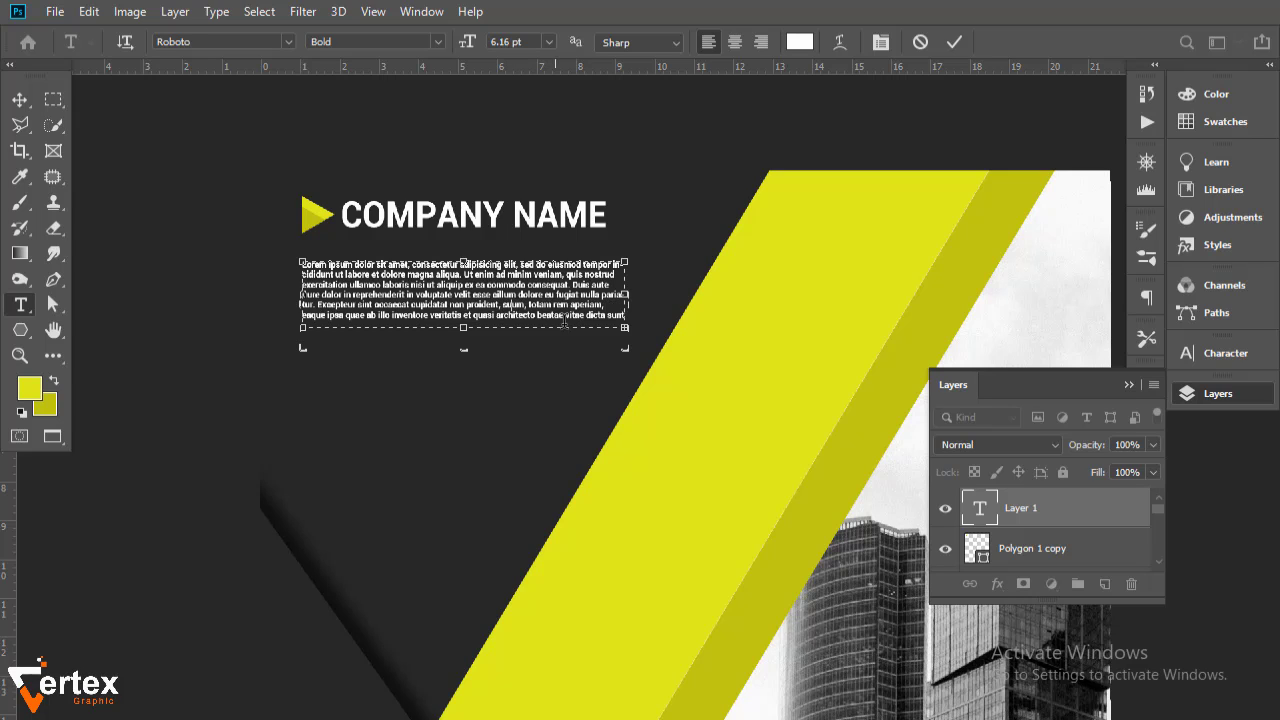
{"action": "left_click_drag", "start_coordinate": [606, 314], "coordinate": [455, 308]}
{"action": "key", "text": "BackSpace"}
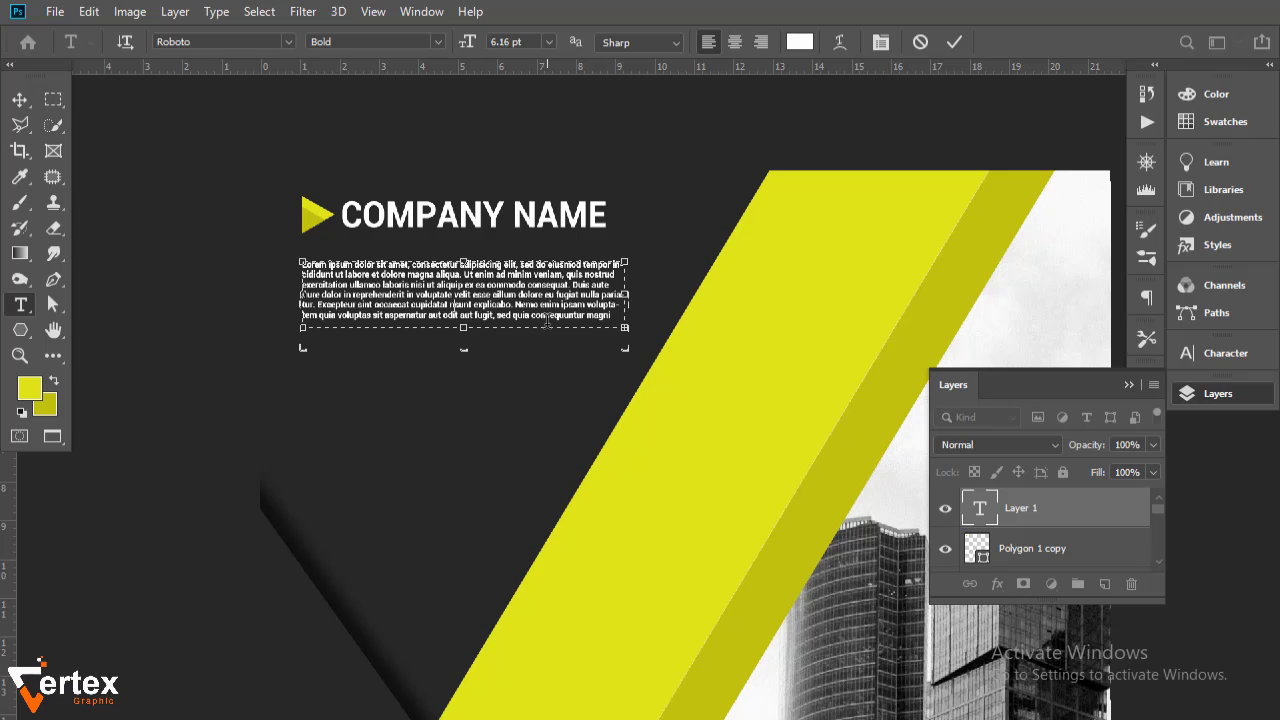
{"action": "left_click_drag", "start_coordinate": [547, 320], "coordinate": [417, 294]}
{"action": "key", "text": "BackSpace"}
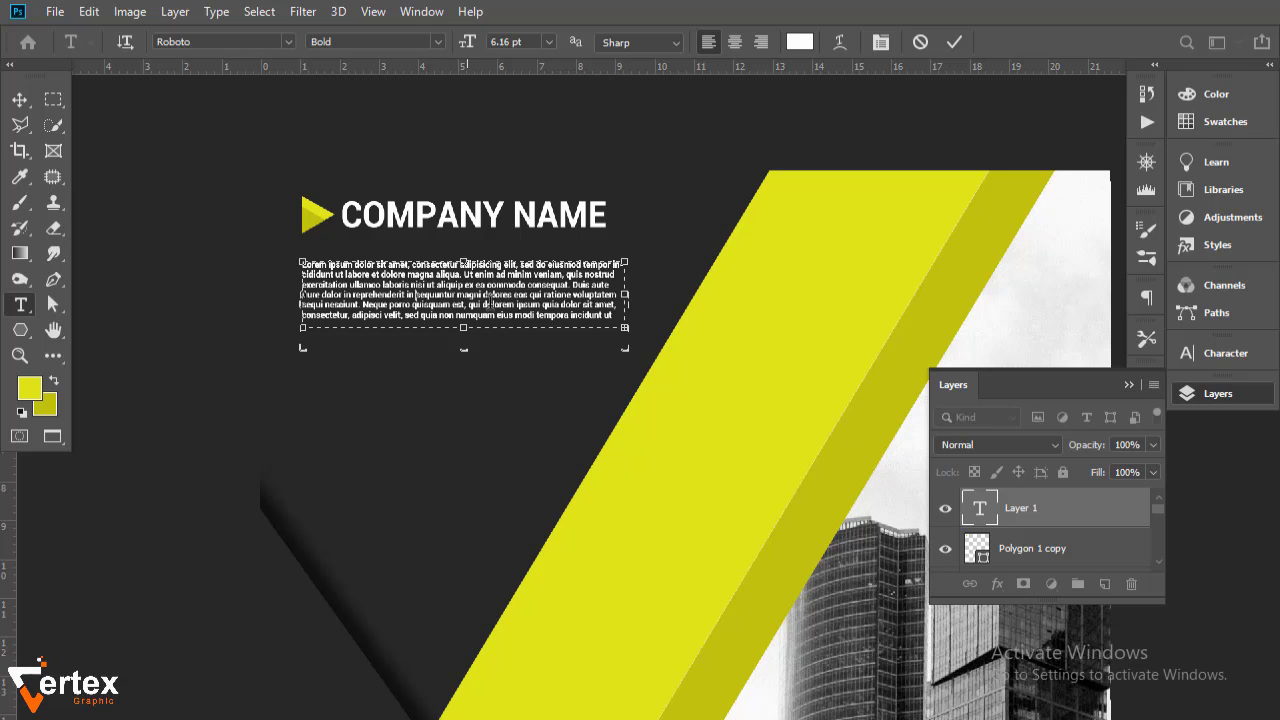
{"action": "left_click_drag", "start_coordinate": [606, 314], "coordinate": [487, 296]}
{"action": "key", "text": "BackSpace"}
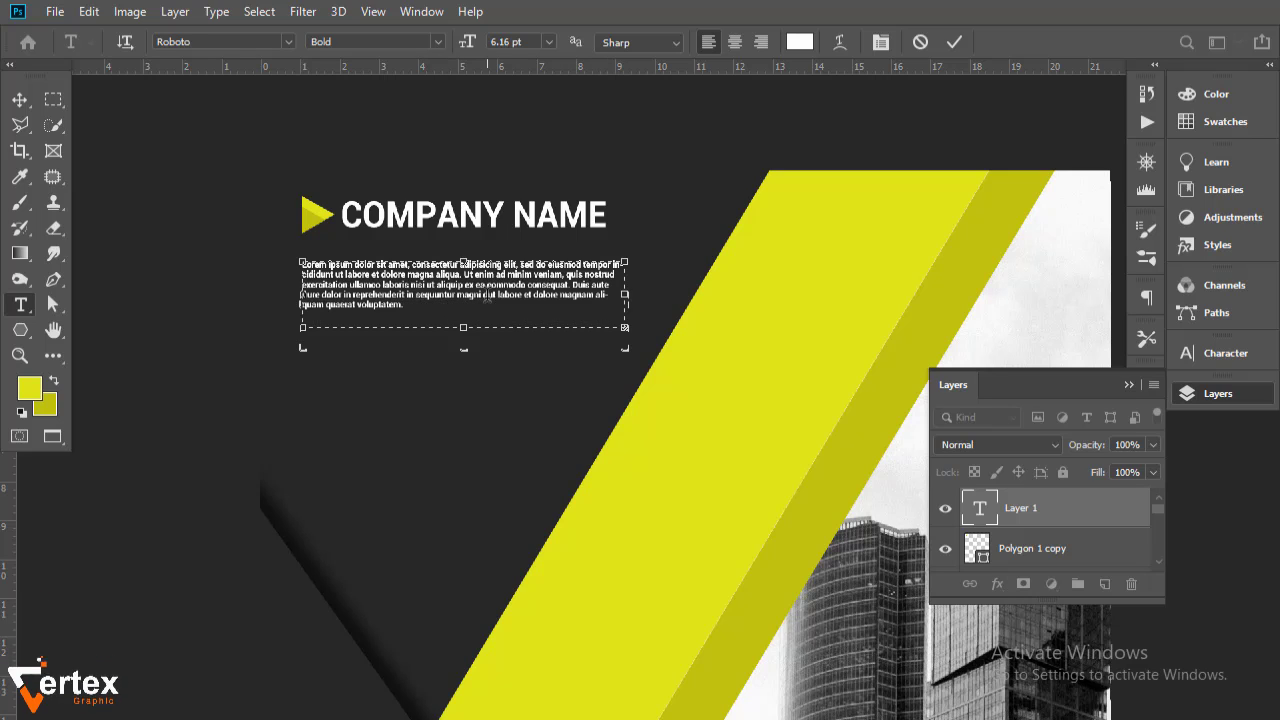
{"action": "left_click", "coordinate": [30, 106]}
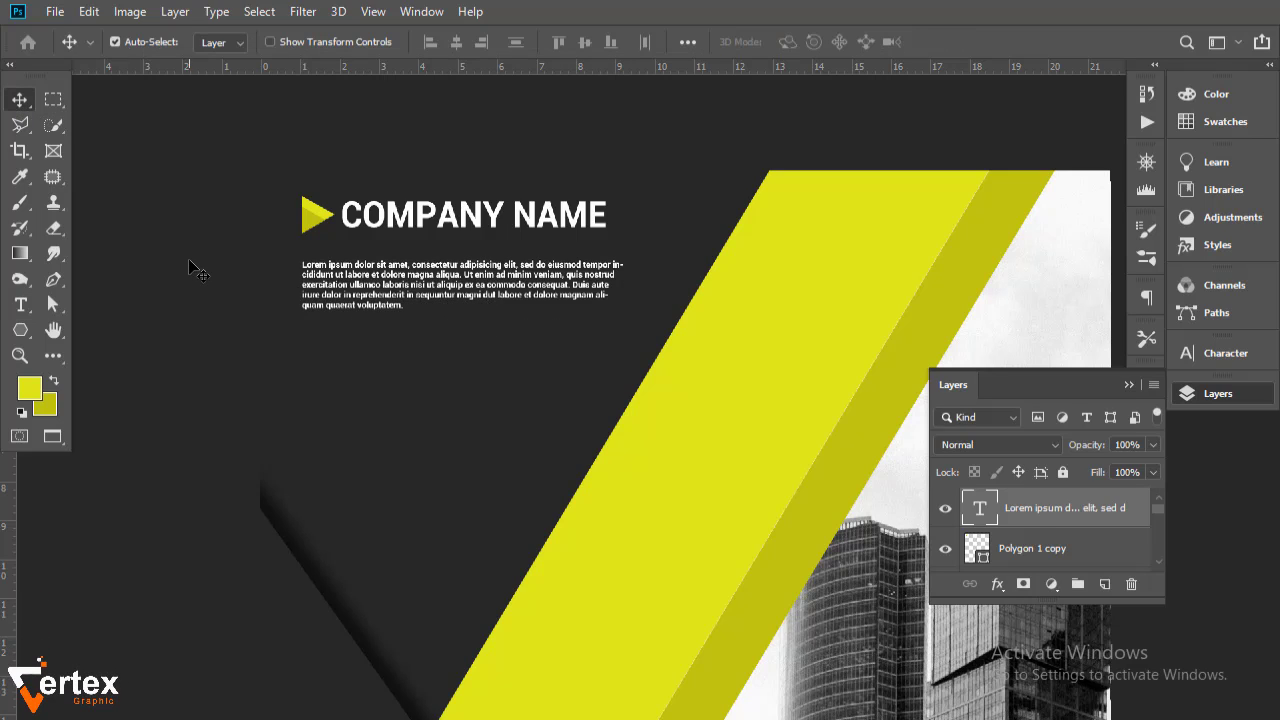
Move the Lorem Ipsum paragraph slightly up, closer to the COMPANY NAME heading.
{"action": "left_click", "coordinate": [574, 376], "text": "alt"}
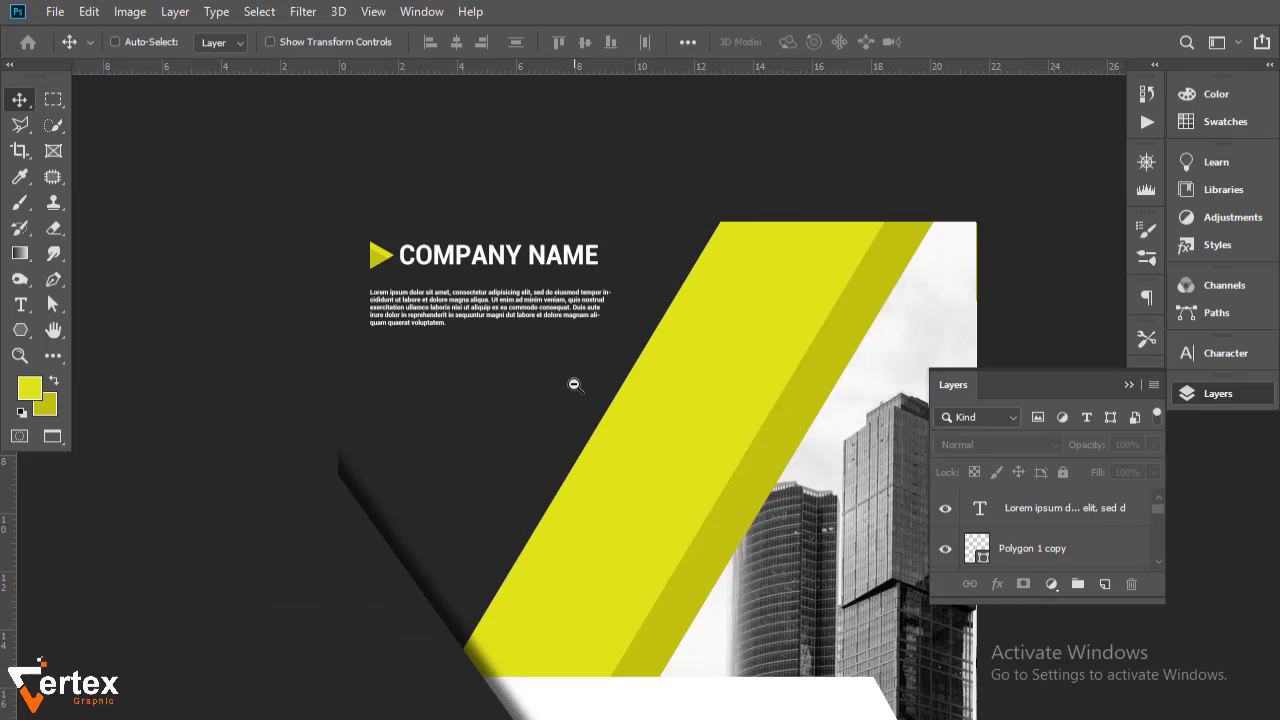
{"action": "left_click", "coordinate": [574, 380], "text": "alt"}
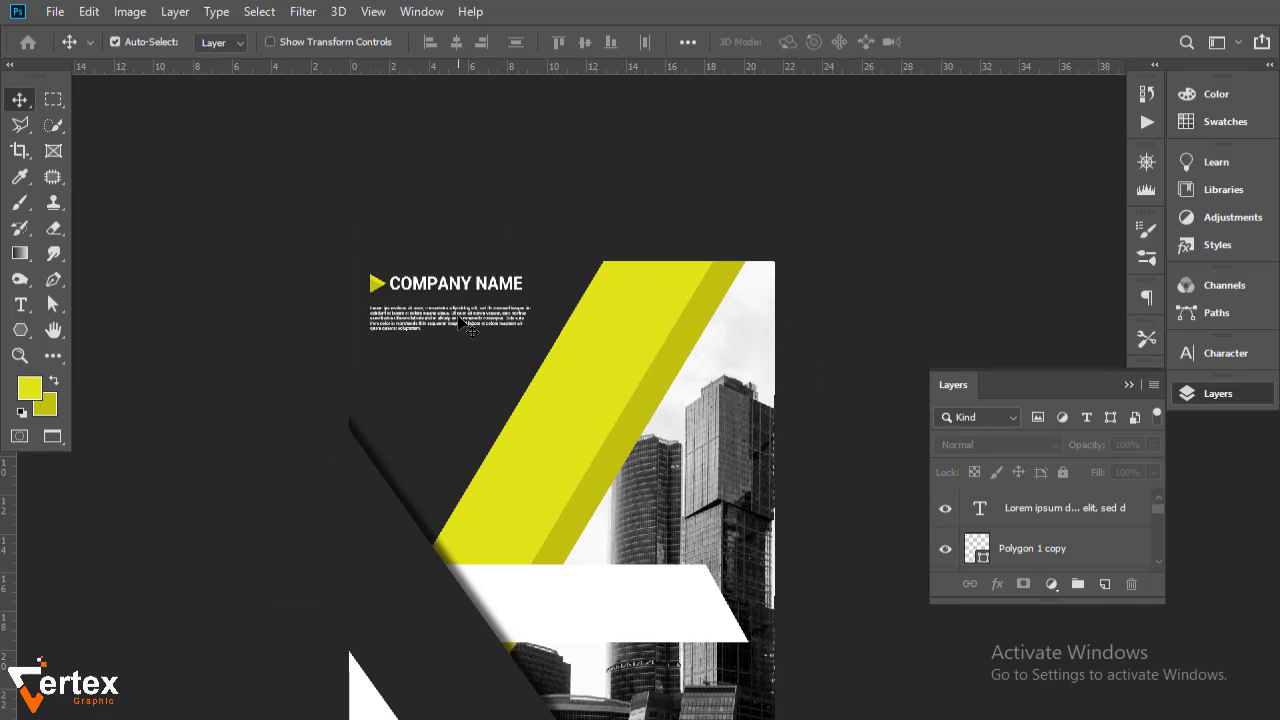
{"action": "left_click_drag", "start_coordinate": [458, 314], "coordinate": [457, 310]}
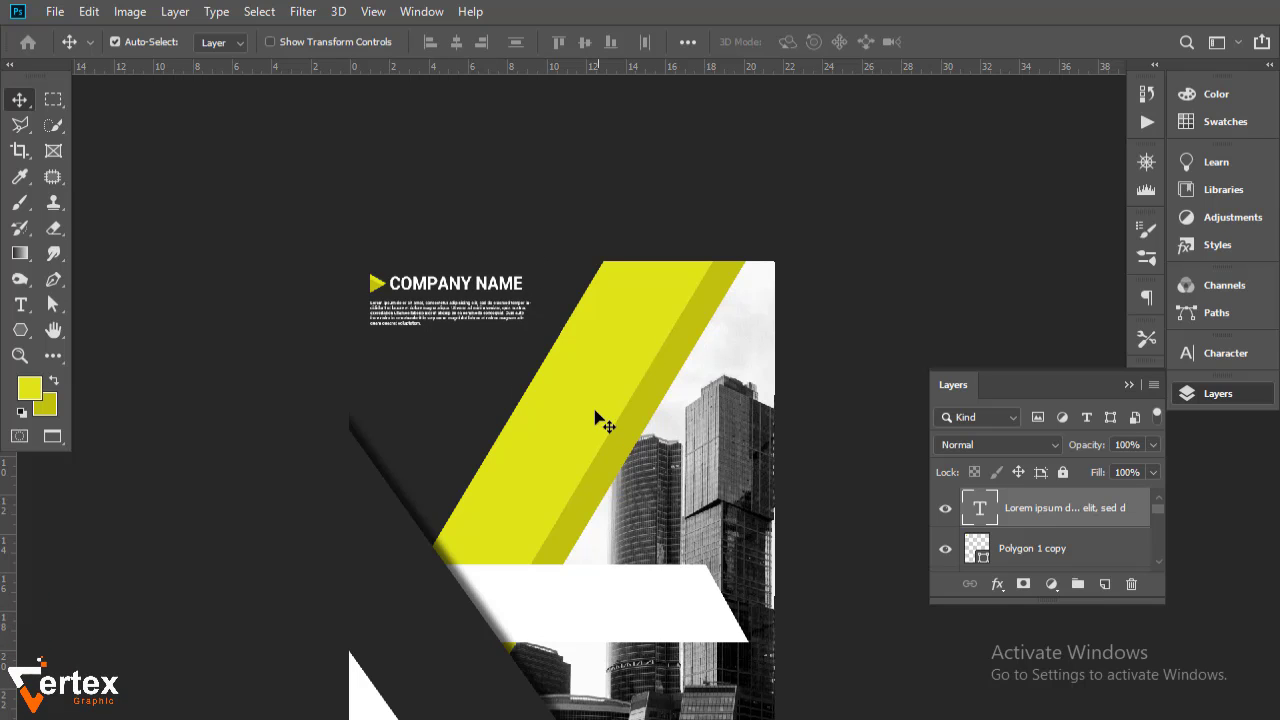
{"action": "left_click_drag", "start_coordinate": [577, 417], "coordinate": [520, 249]}
{"action": "left_click_drag", "start_coordinate": [554, 368], "coordinate": [573, 384]}
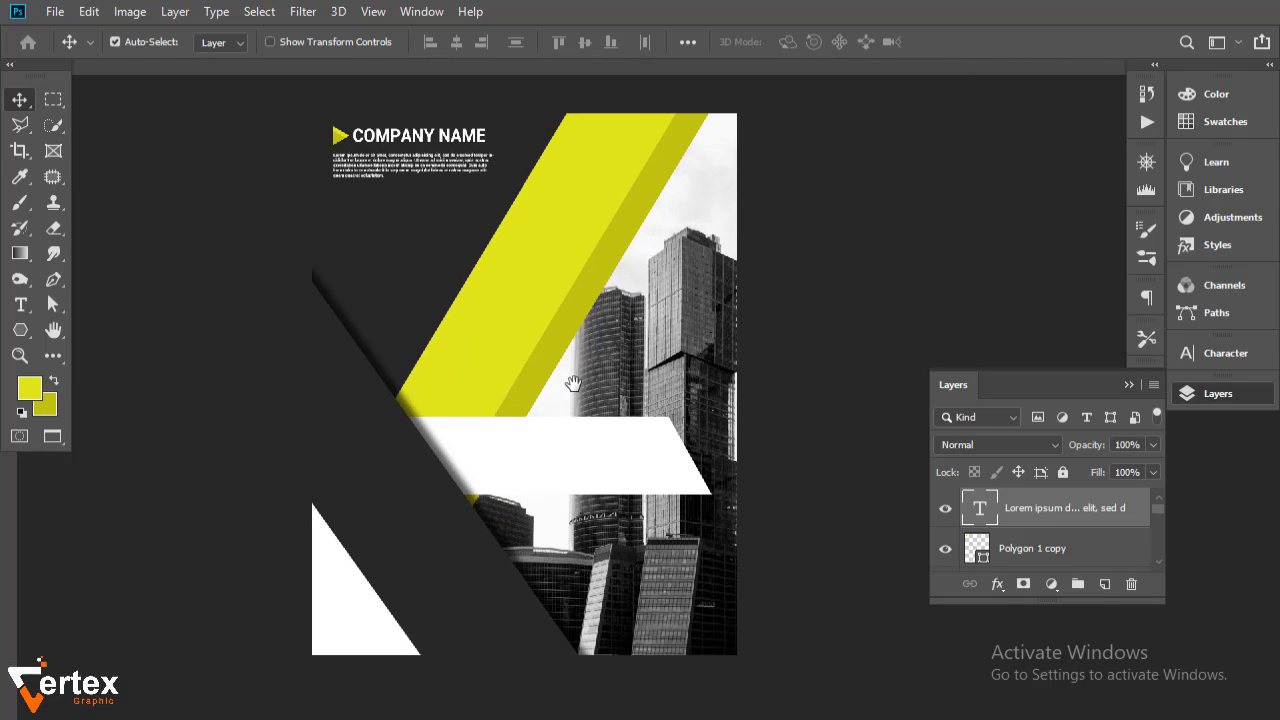
{"action": "key", "text": "ctrl+r"}
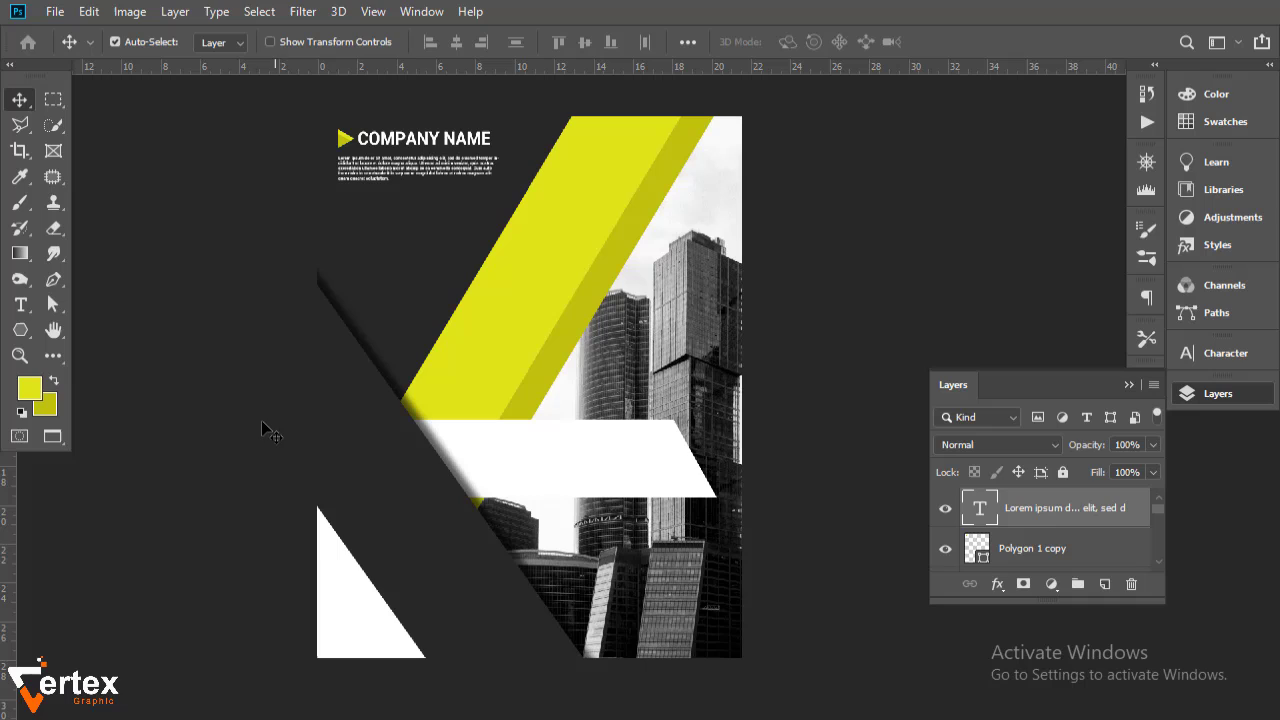
Select the company name, both triangle shapes and the Lorem Ipsum paragraph together and nudge them slightly down.
{"action": "left_click", "coordinate": [1068, 550]}
{"action": "left_click", "coordinate": [1158, 563]}
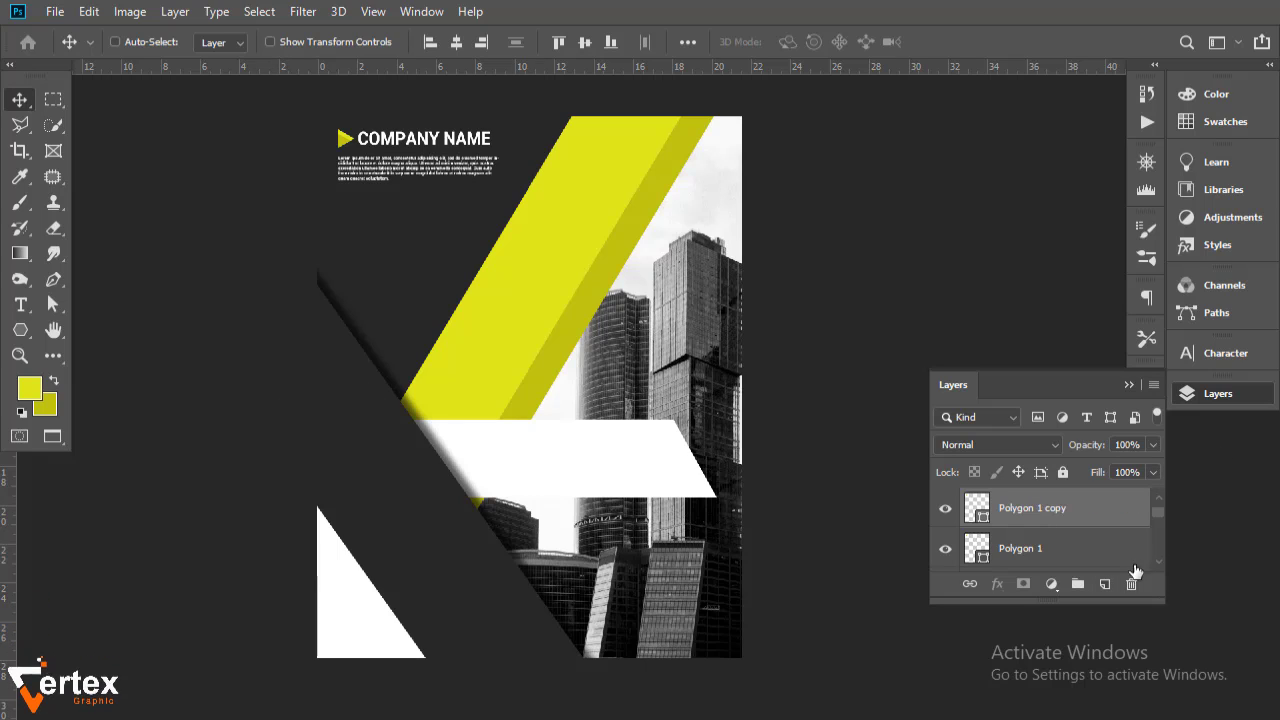
{"action": "left_click", "coordinate": [1158, 563]}
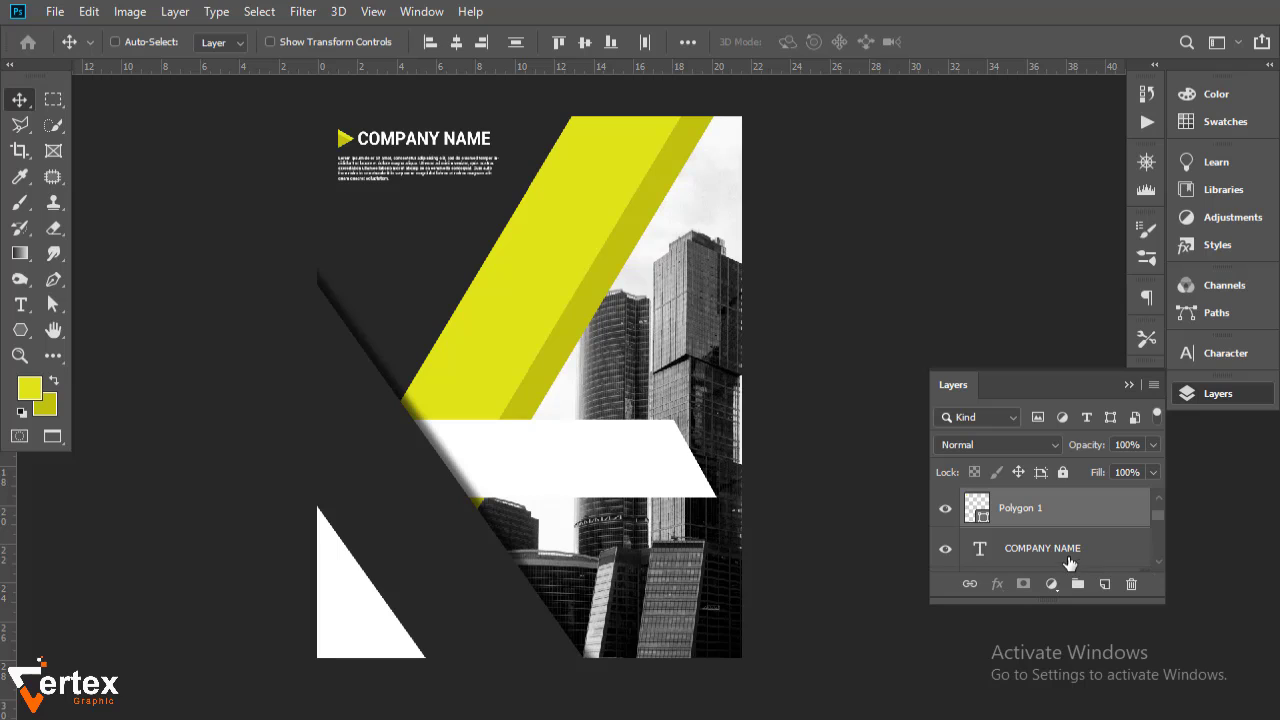
{"action": "key", "text": "shift+Down"}
{"action": "key", "text": "shift+Down"}
{"action": "key", "text": "shift+Down"}
{"action": "key", "text": "shift+Down"}
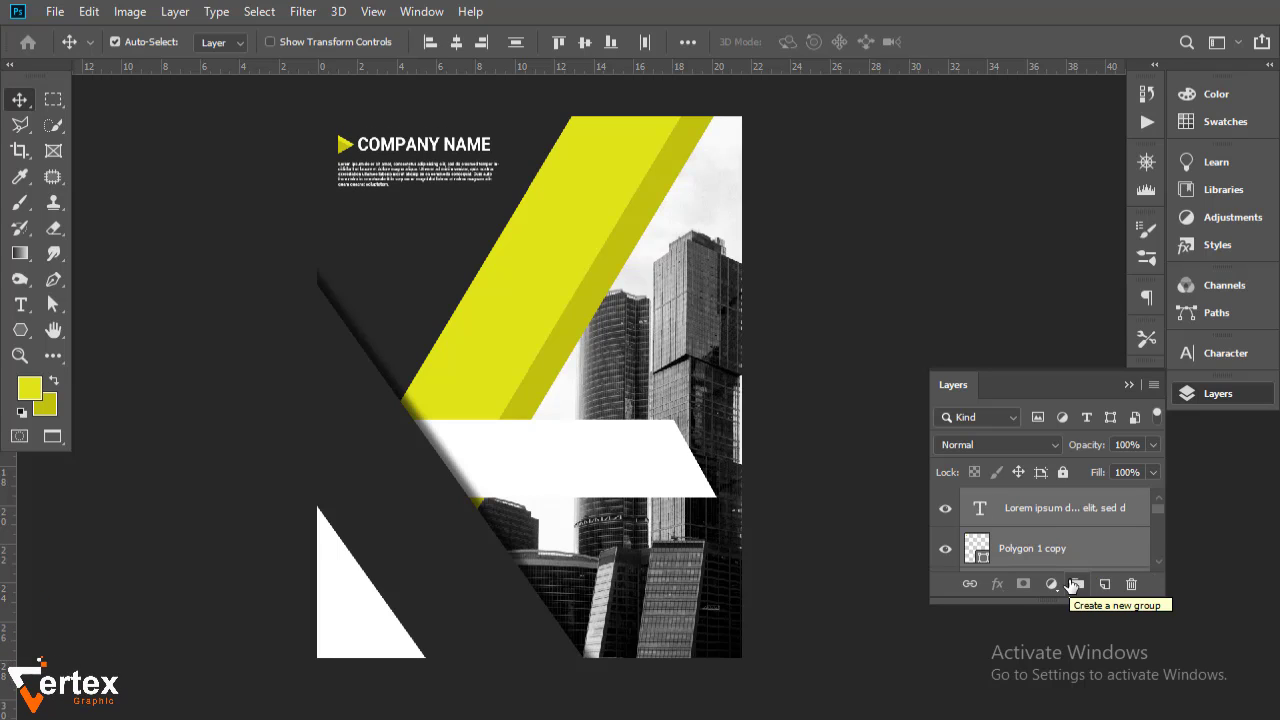
{"action": "key", "text": "shift+Down"}
{"action": "left_click", "coordinate": [154, 362]}
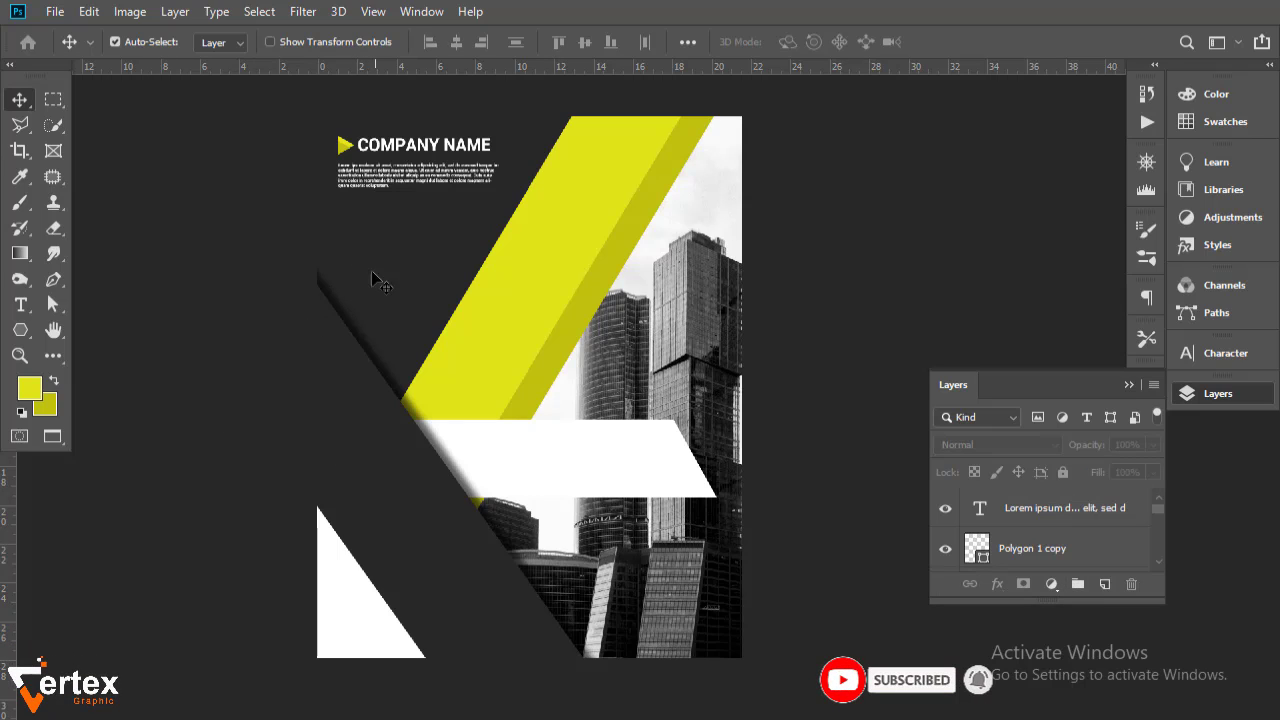
Add the text ANNUAL on the white angled banner and color it black.
{"action": "key", "text": "t"}
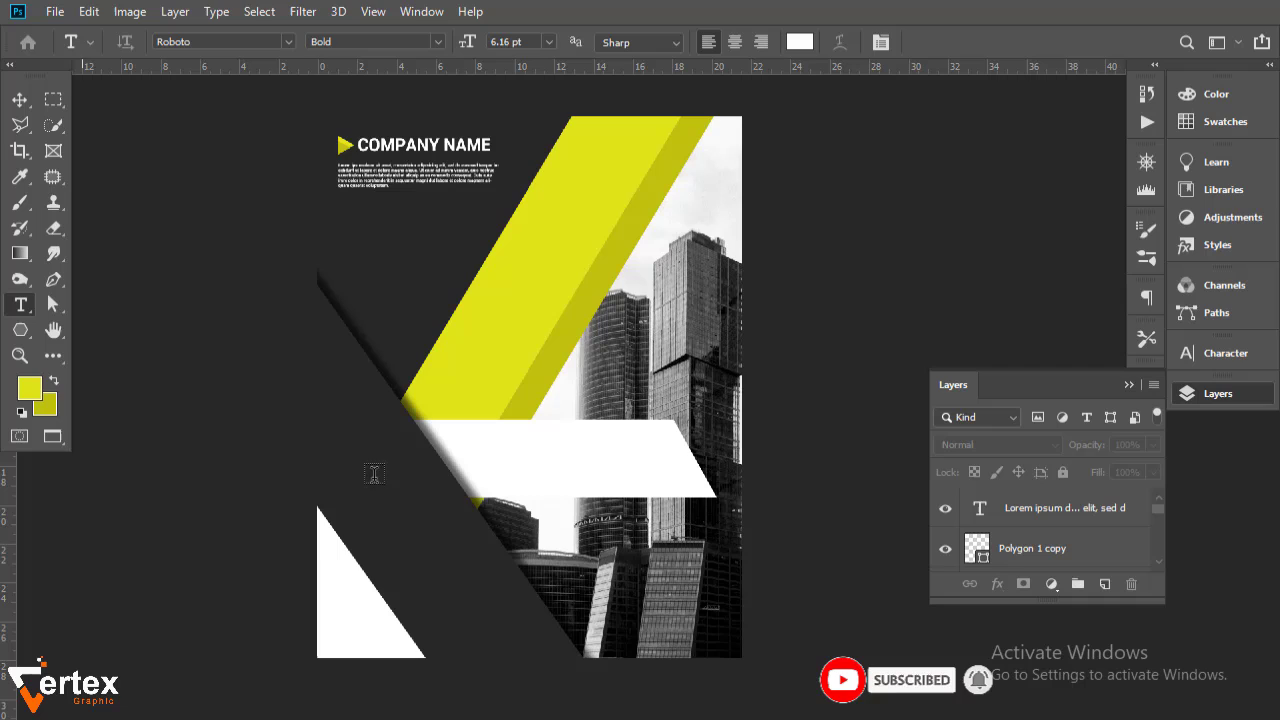
{"action": "left_click", "coordinate": [504, 447]}
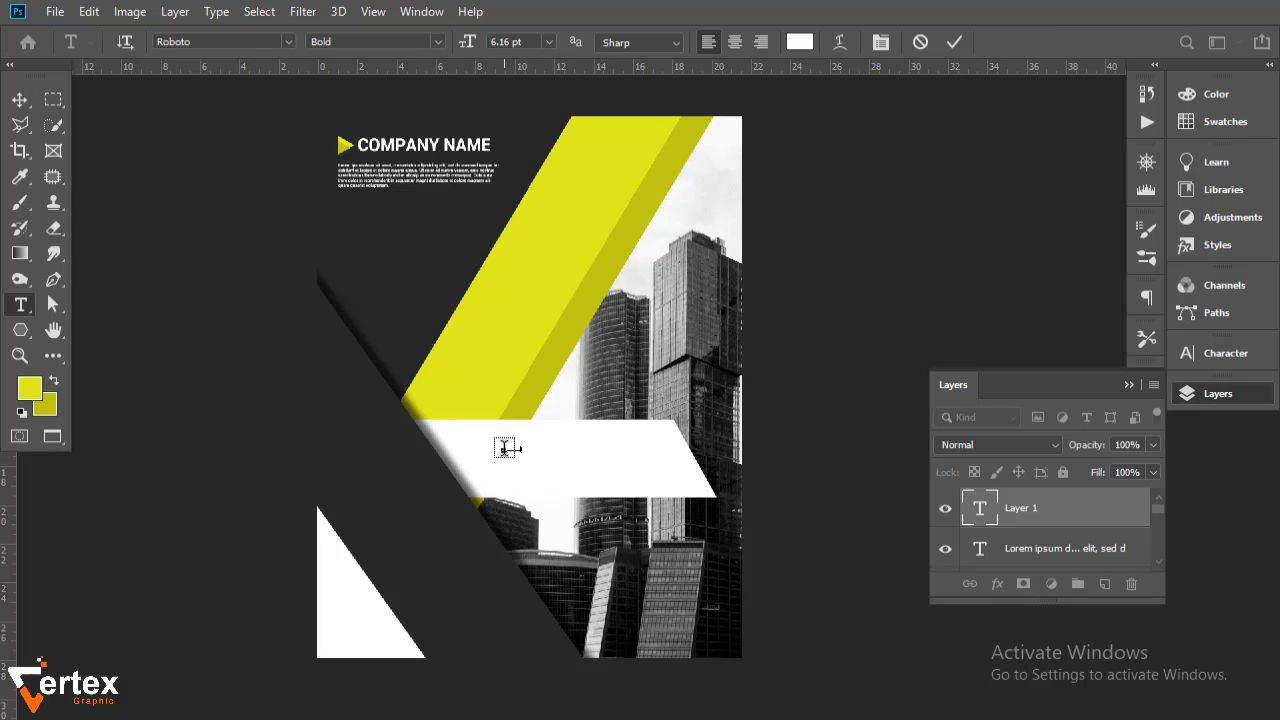
{"action": "left_click", "coordinate": [20, 100]}
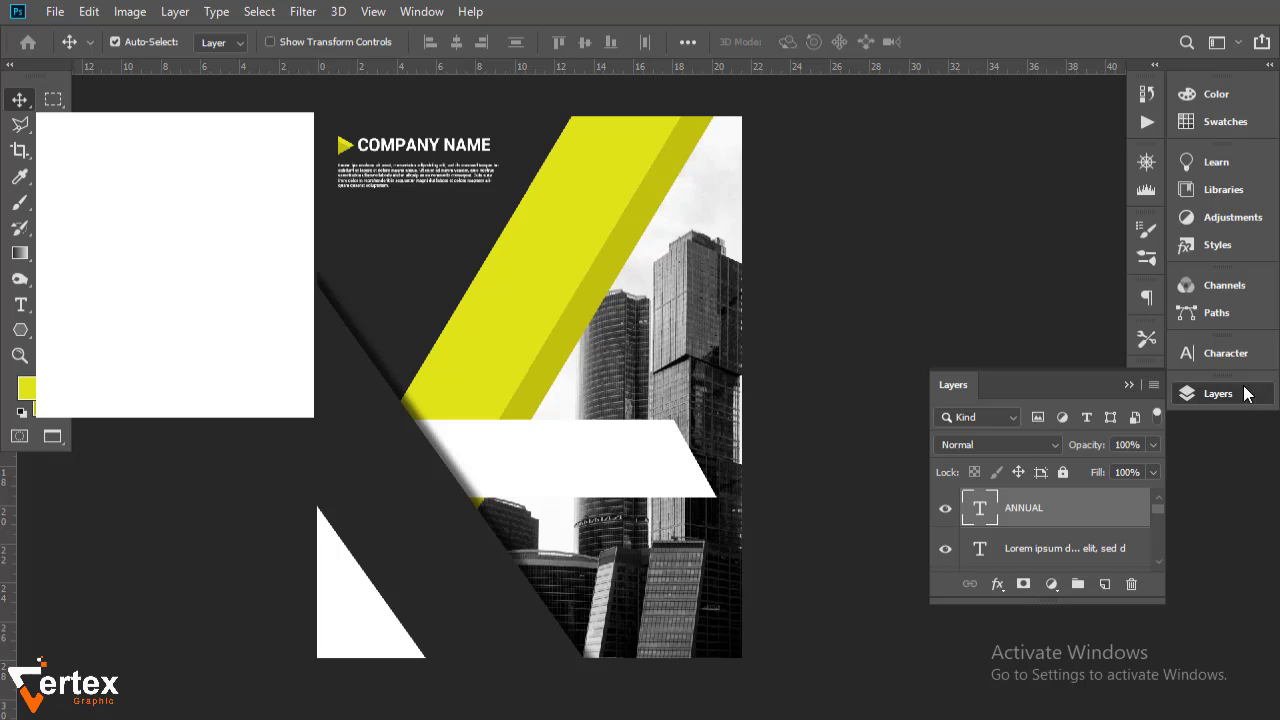
{"action": "left_click", "coordinate": [1238, 354]}
{"action": "left_click", "coordinate": [1132, 464]}
{"action": "type", "text": "000000"}
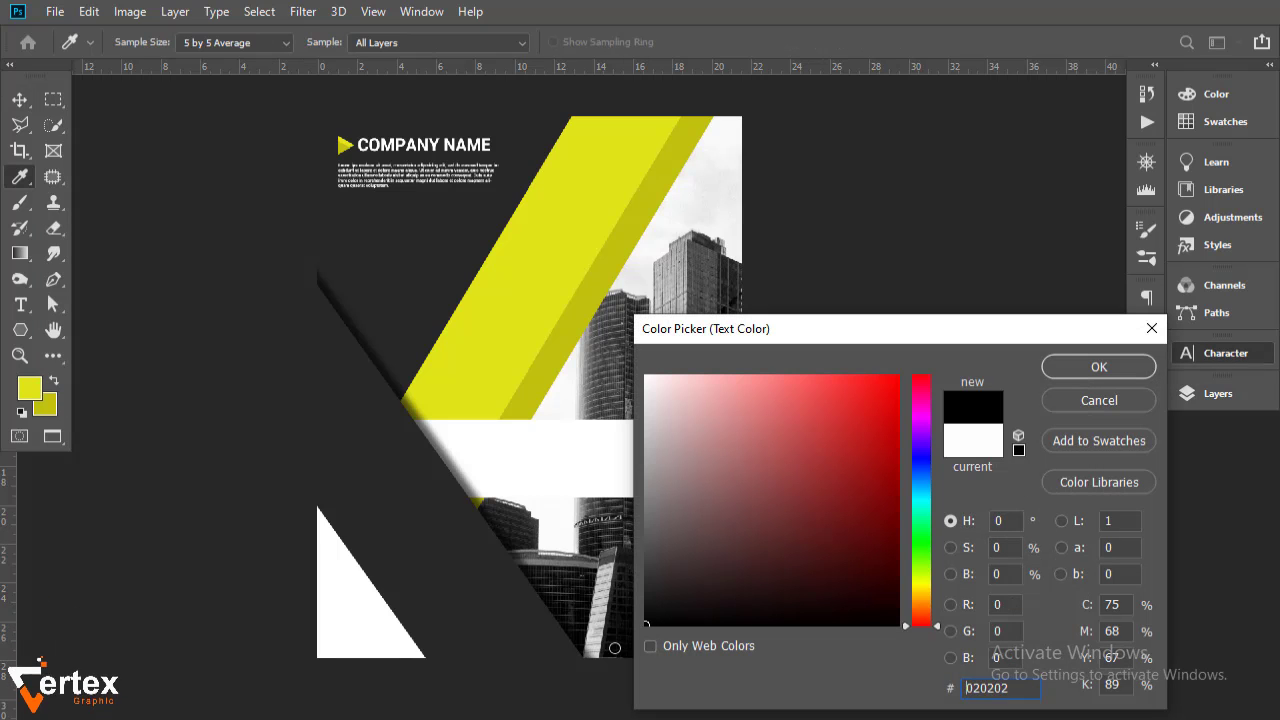
{"action": "left_click", "coordinate": [1137, 367]}
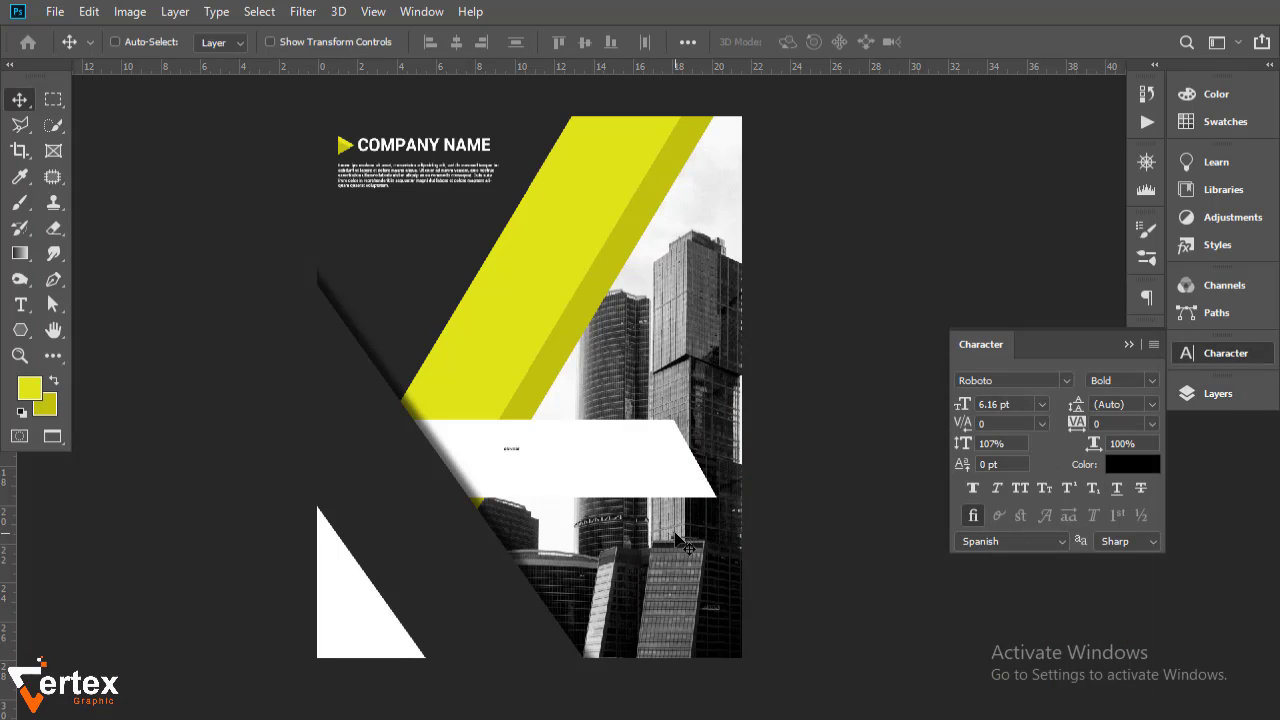
Scale the ANNUAL text up to about 63.3 pt and center it on the white banner.
{"action": "key", "text": "ctrl+t"}
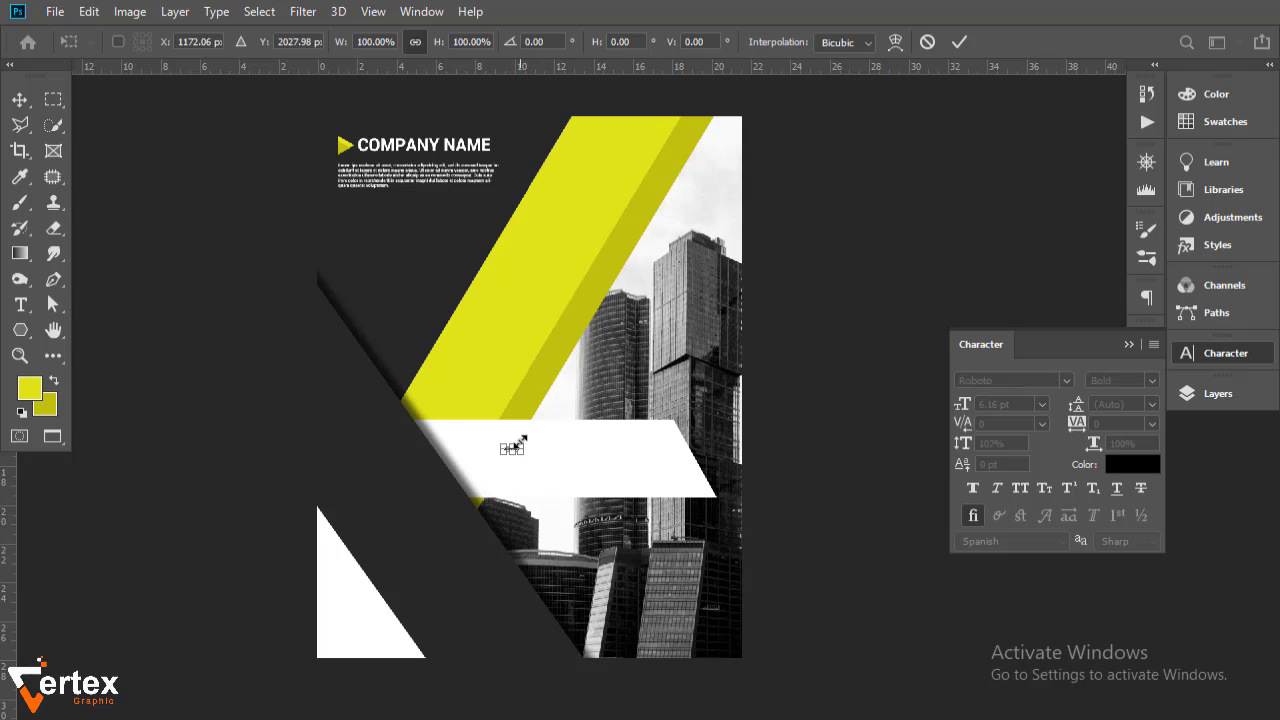
{"action": "left_click_drag", "start_coordinate": [518, 443], "coordinate": [684, 345]}
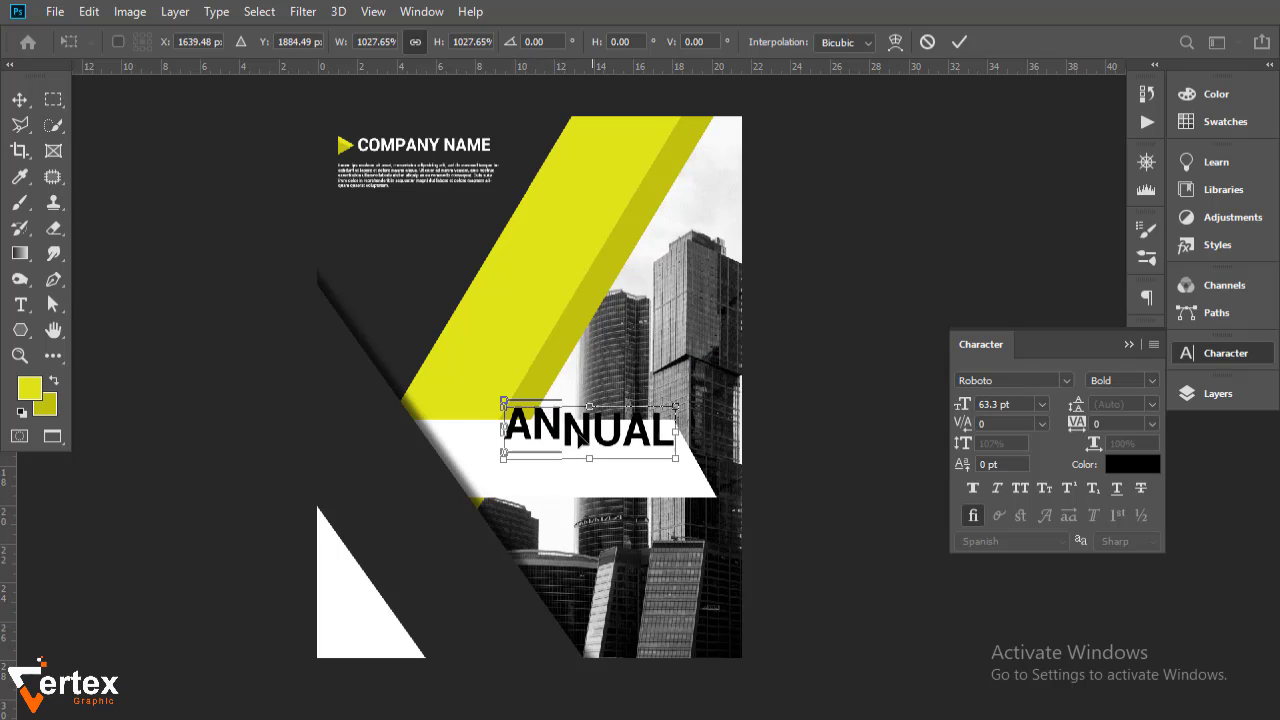
{"action": "left_click_drag", "start_coordinate": [580, 437], "coordinate": [585, 455]}
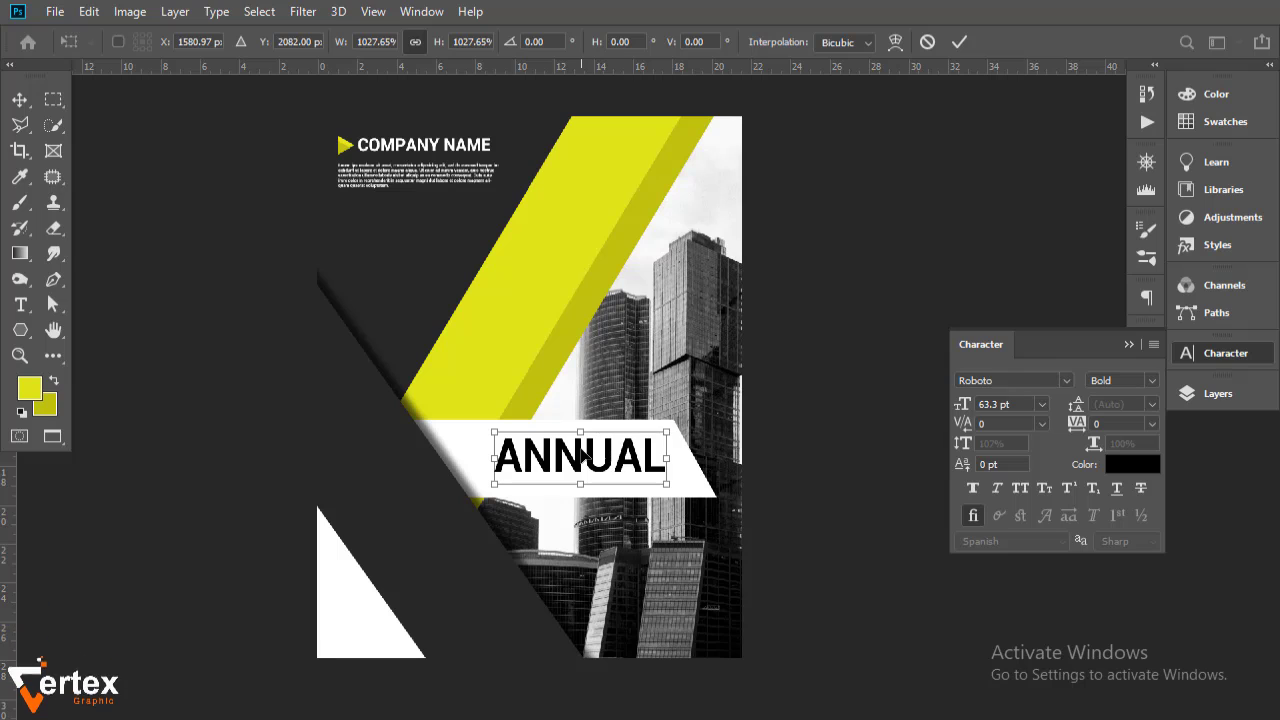
{"action": "key", "text": "Return"}
Change ANNUAL to Roboto Regular and recolor it with the near-black #282727 sampled from the dark diagonal shape.
{"action": "left_click", "coordinate": [1152, 381]}
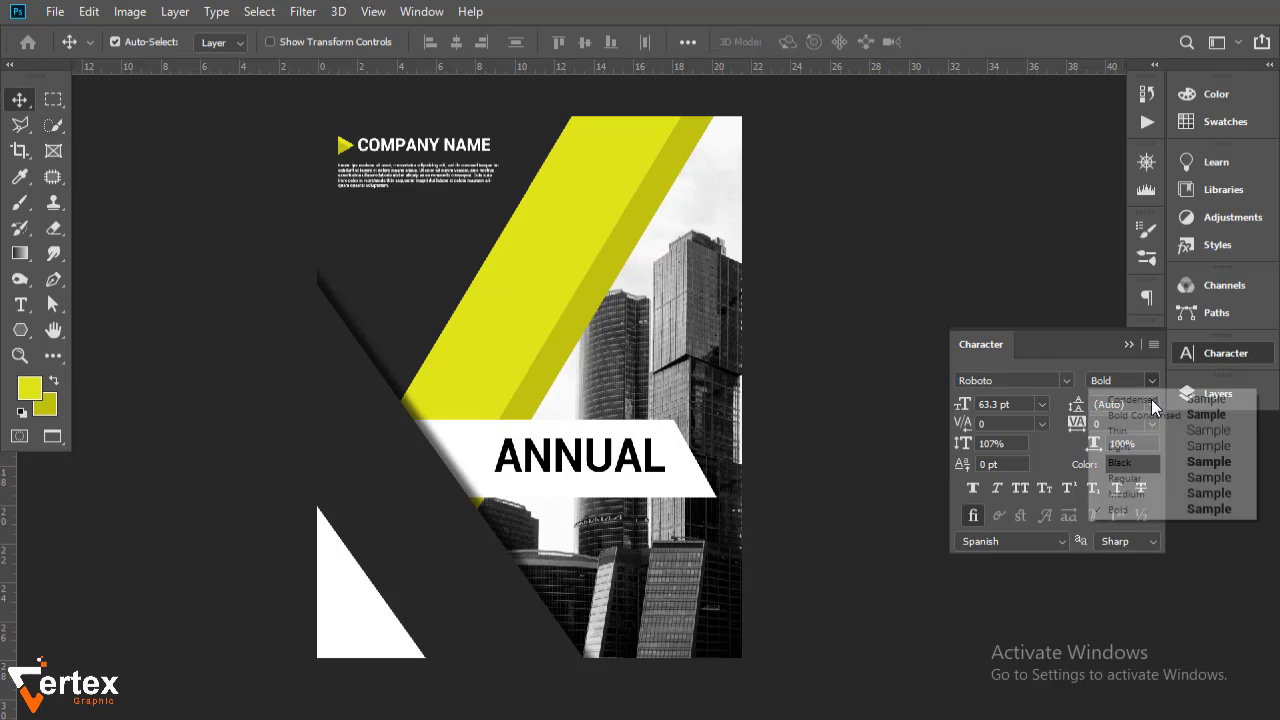
{"action": "left_click", "coordinate": [1144, 478]}
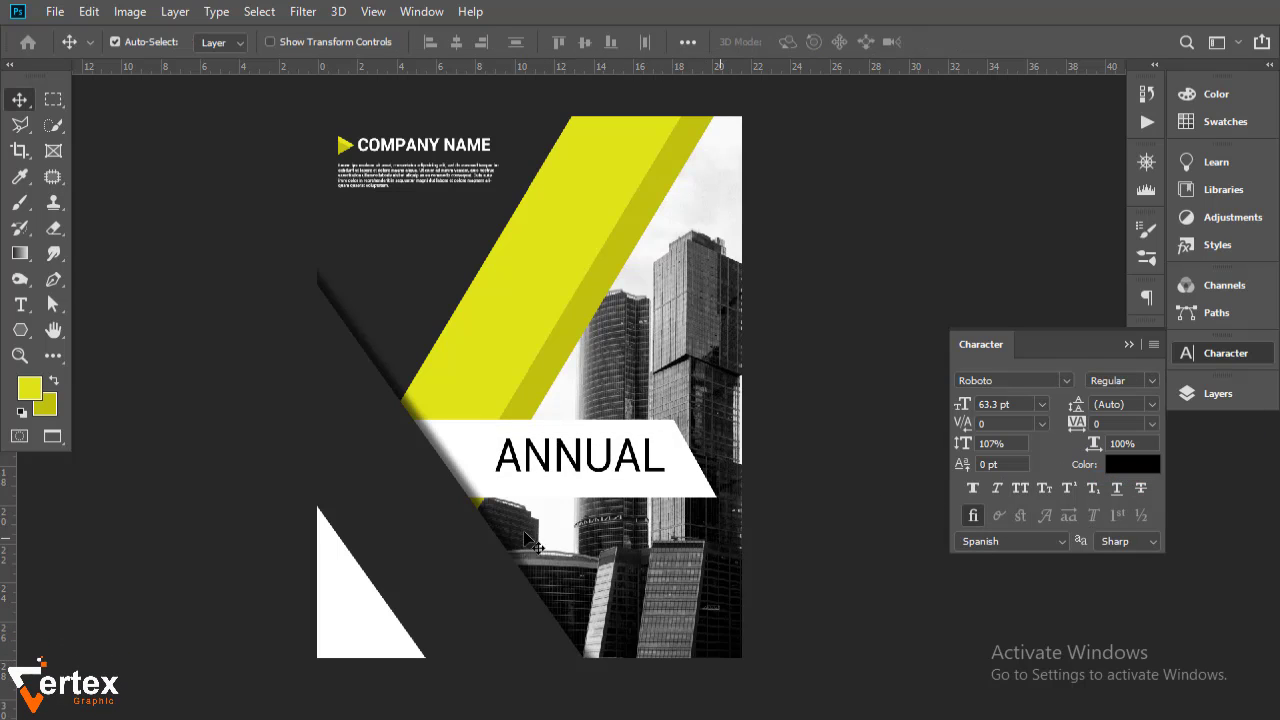
{"action": "left_click", "coordinate": [1132, 464]}
{"action": "left_click", "coordinate": [391, 508]}
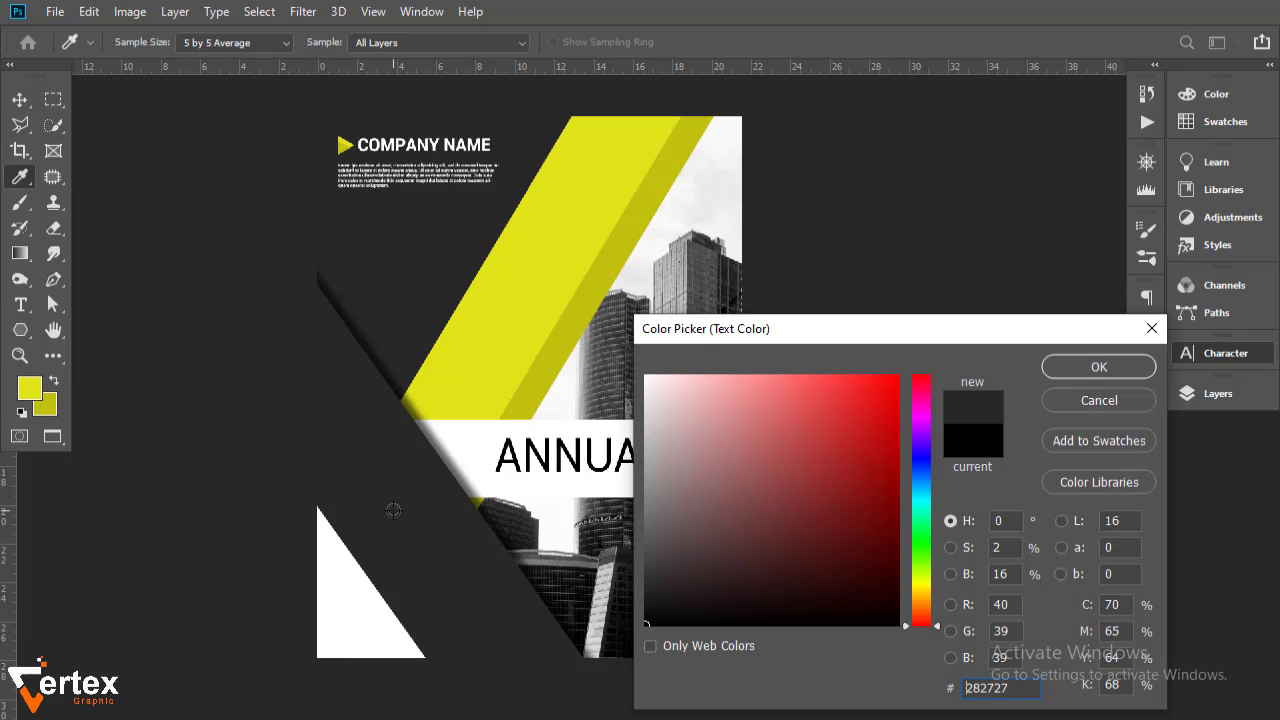
{"action": "left_click", "coordinate": [1097, 368]}
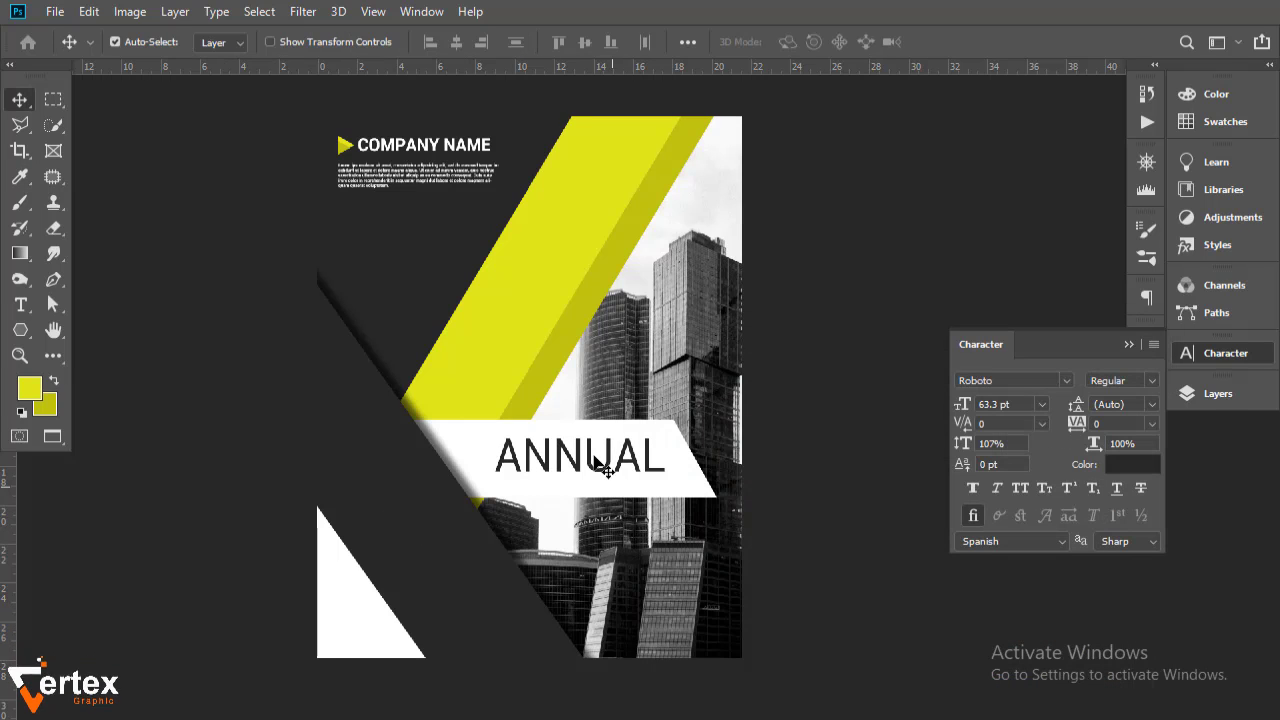
Scale ANNUAL down to about 42.41 pt and place it in the upper half of the white banner.
{"action": "scroll", "coordinate": [590, 452], "scroll_direction": "up", "scroll_amount": 5}
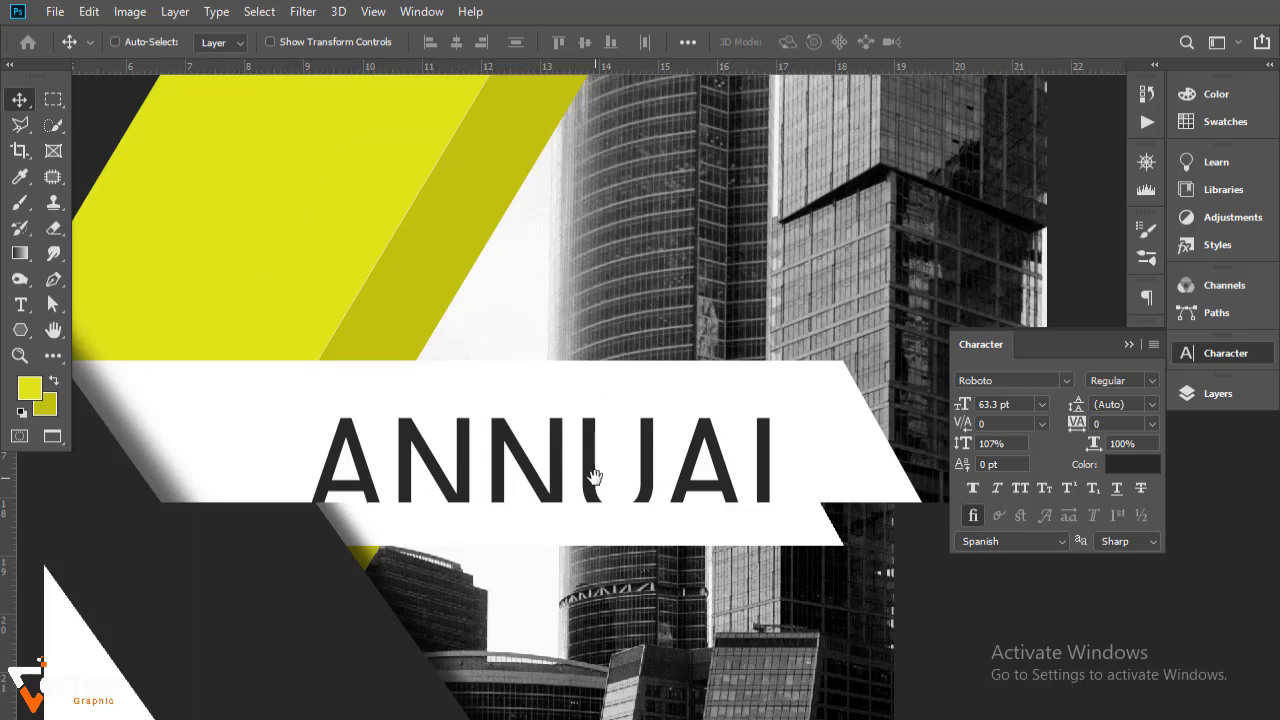
{"action": "key", "text": "ctrl+t"}
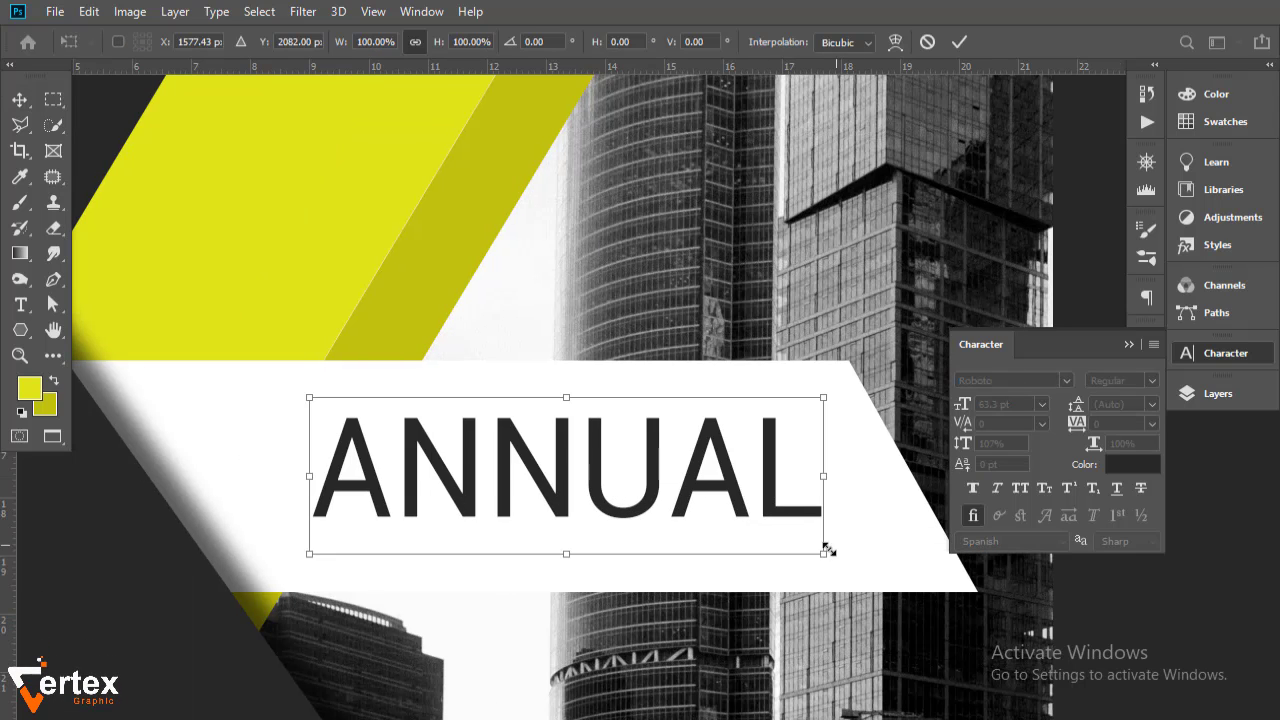
{"action": "left_click_drag", "start_coordinate": [828, 549], "coordinate": [655, 491]}
{"action": "left_click_drag", "start_coordinate": [490, 470], "coordinate": [491, 443]}
{"action": "key", "text": "Return"}
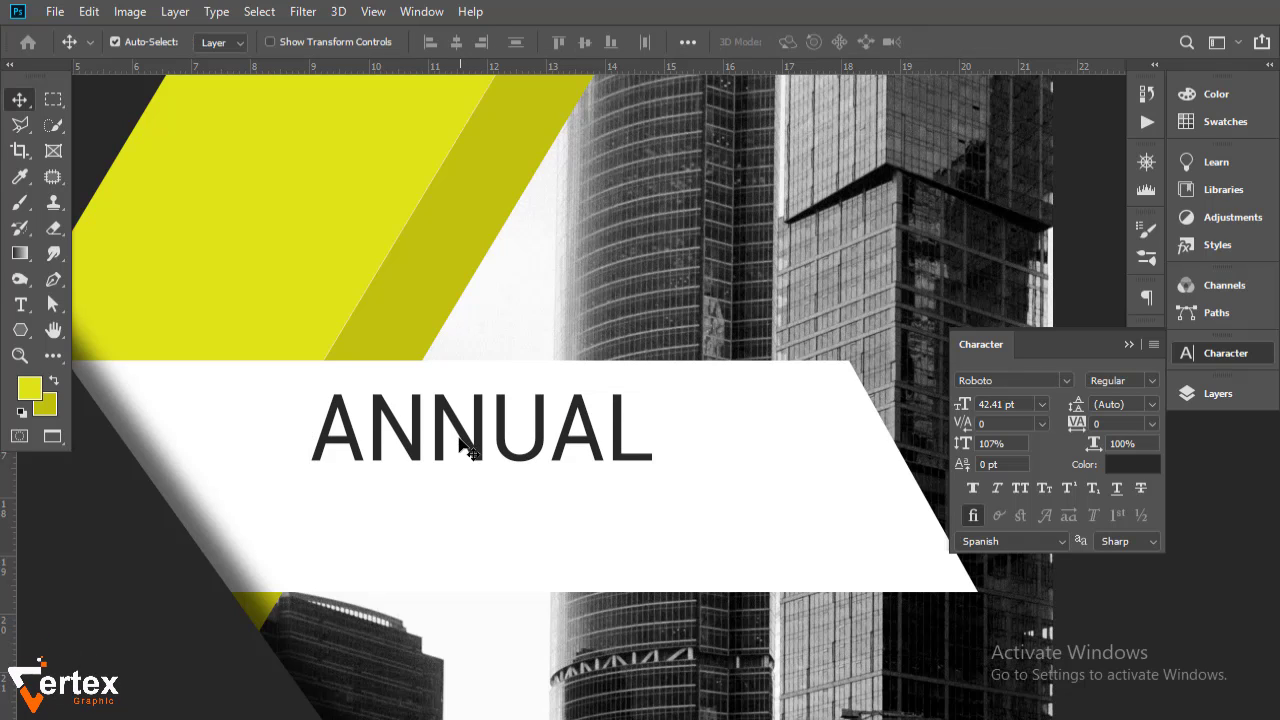
Duplicate the ANNUAL text directly below itself and change the copy's wording to REPORT.
{"action": "left_click_drag", "start_coordinate": [456, 484], "coordinate": [457, 510]}
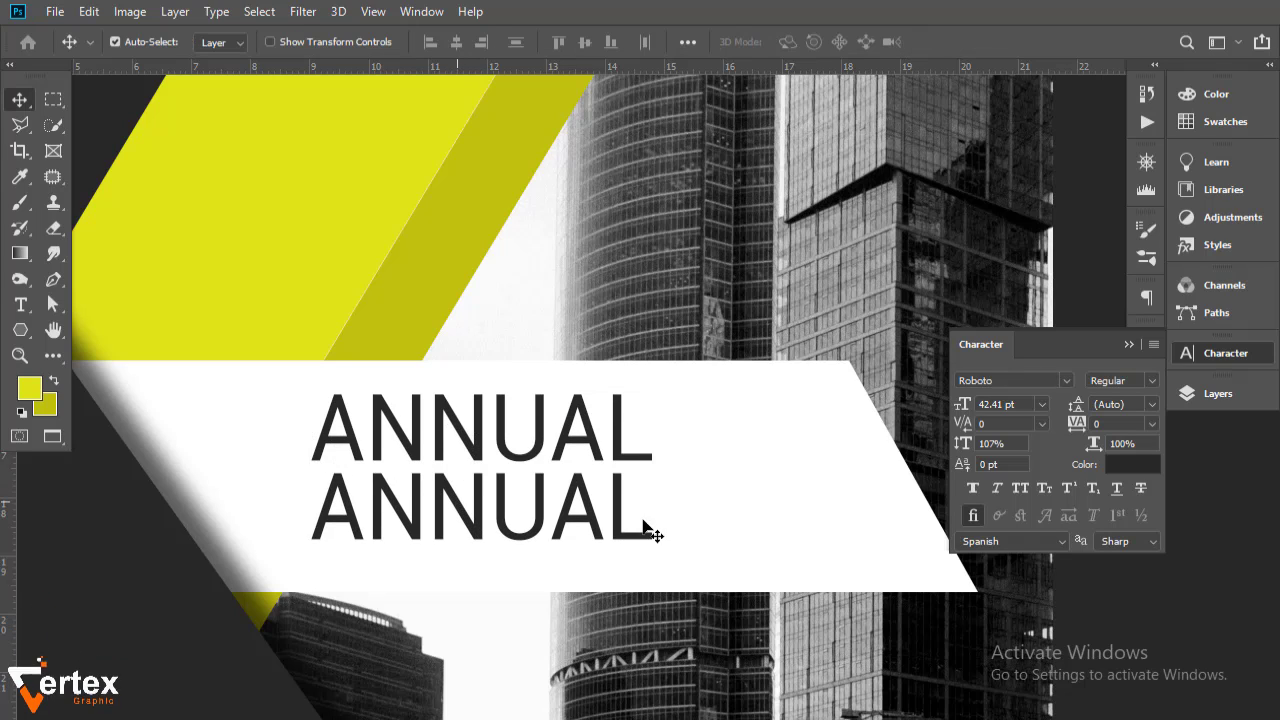
{"action": "key", "text": "t"}
{"action": "double_click", "coordinate": [617, 538]}
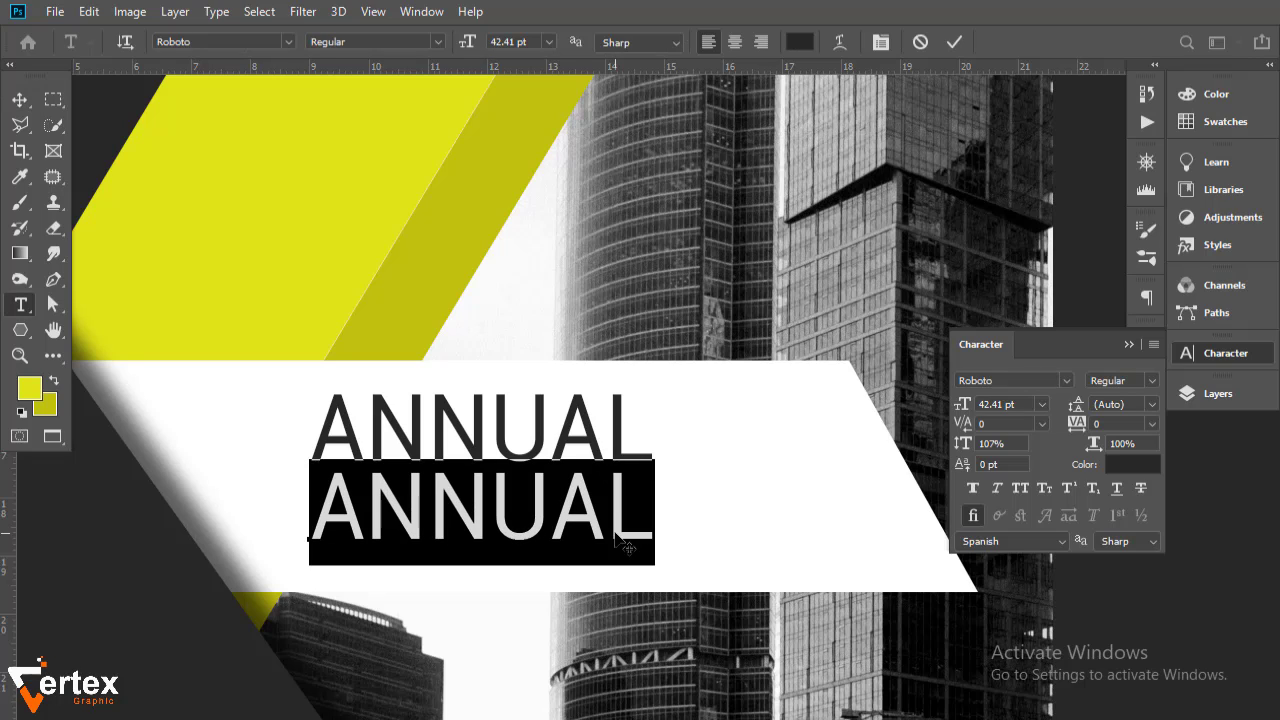
{"action": "type", "text": "R"}
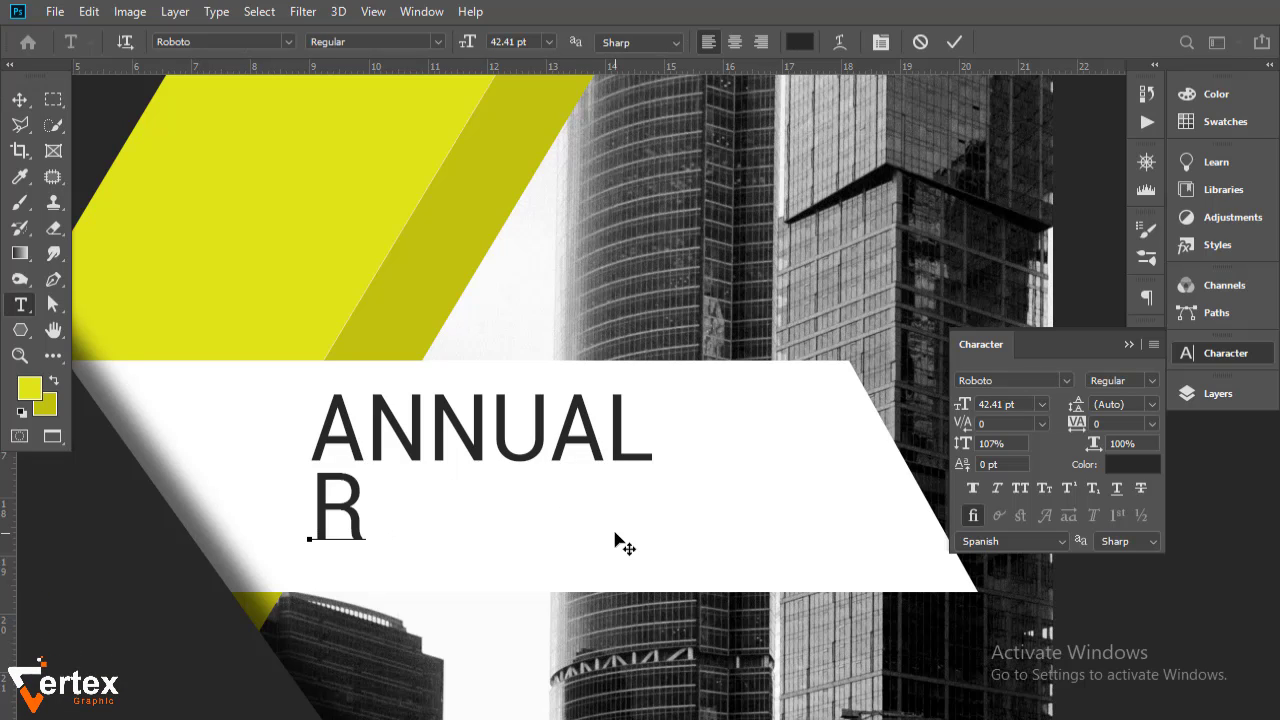
{"action": "type", "text": "EPORT"}
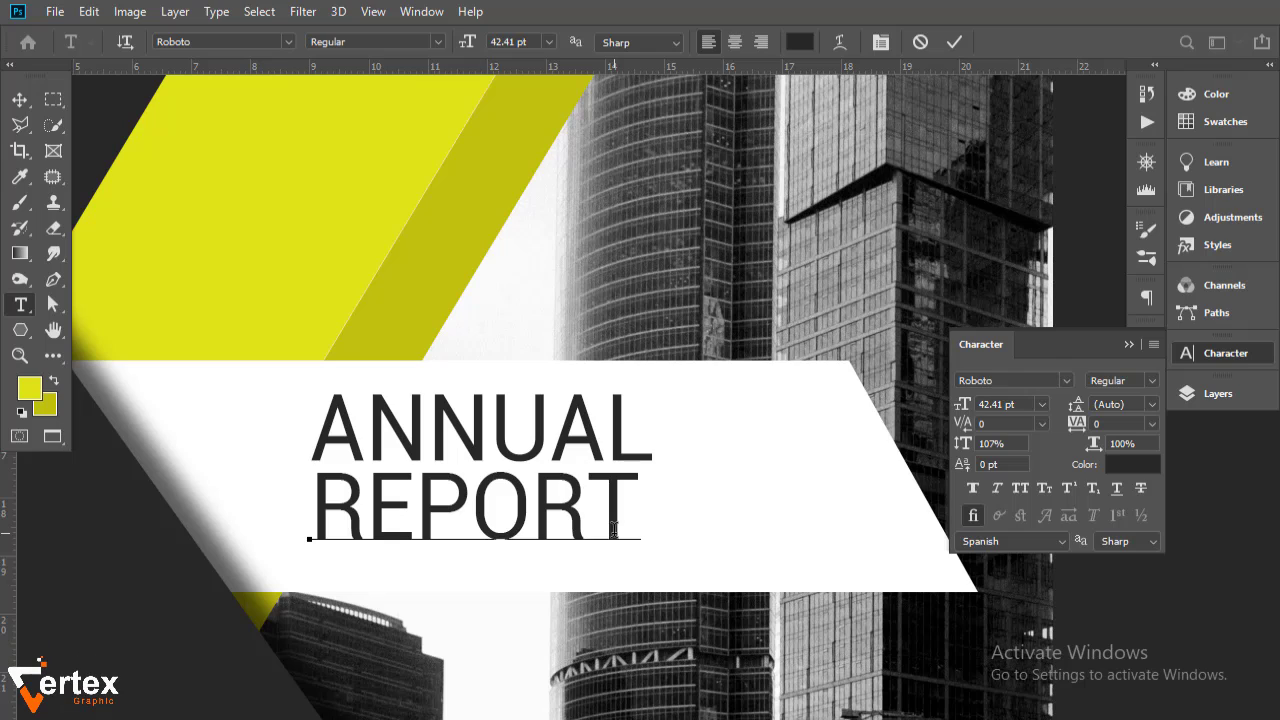
{"action": "left_click", "coordinate": [19, 99]}
Shift REPORT to the right under ANNUAL and recolor it with the darker stripe yellow, #c1c00f.
{"action": "left_click_drag", "start_coordinate": [425, 511], "coordinate": [544, 531]}
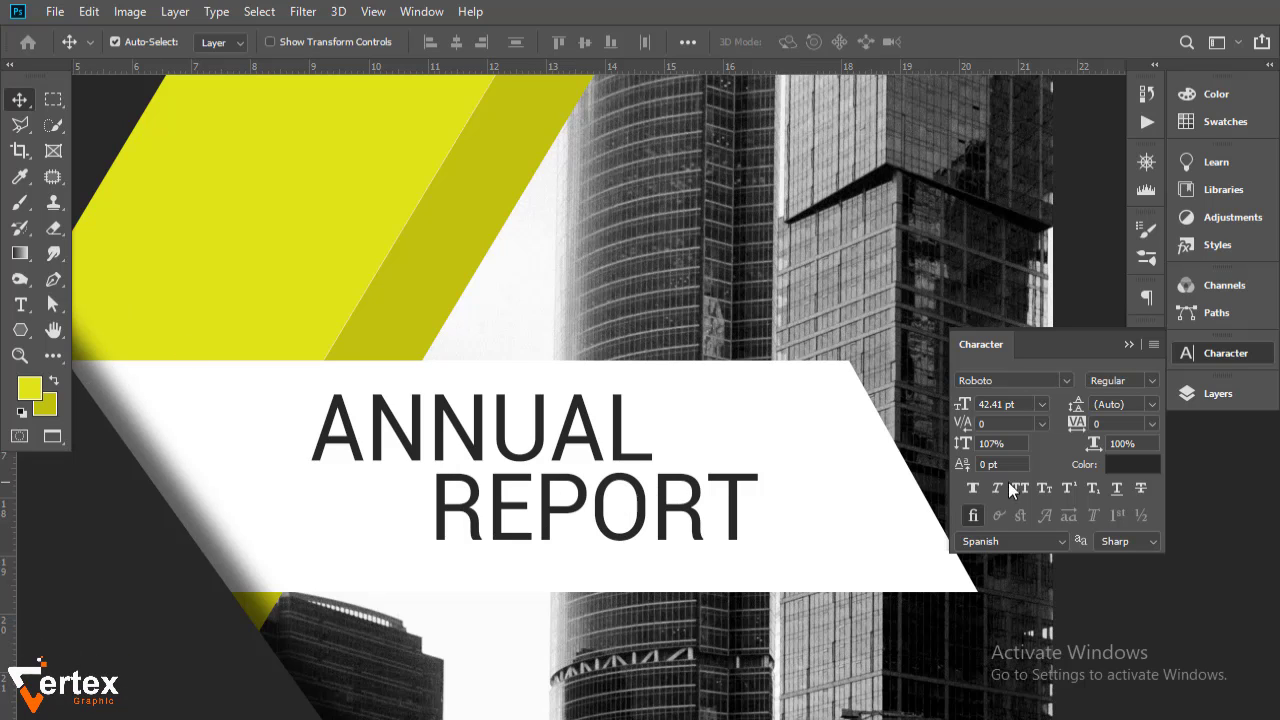
{"action": "left_click", "coordinate": [1132, 464]}
{"action": "left_click", "coordinate": [460, 217]}
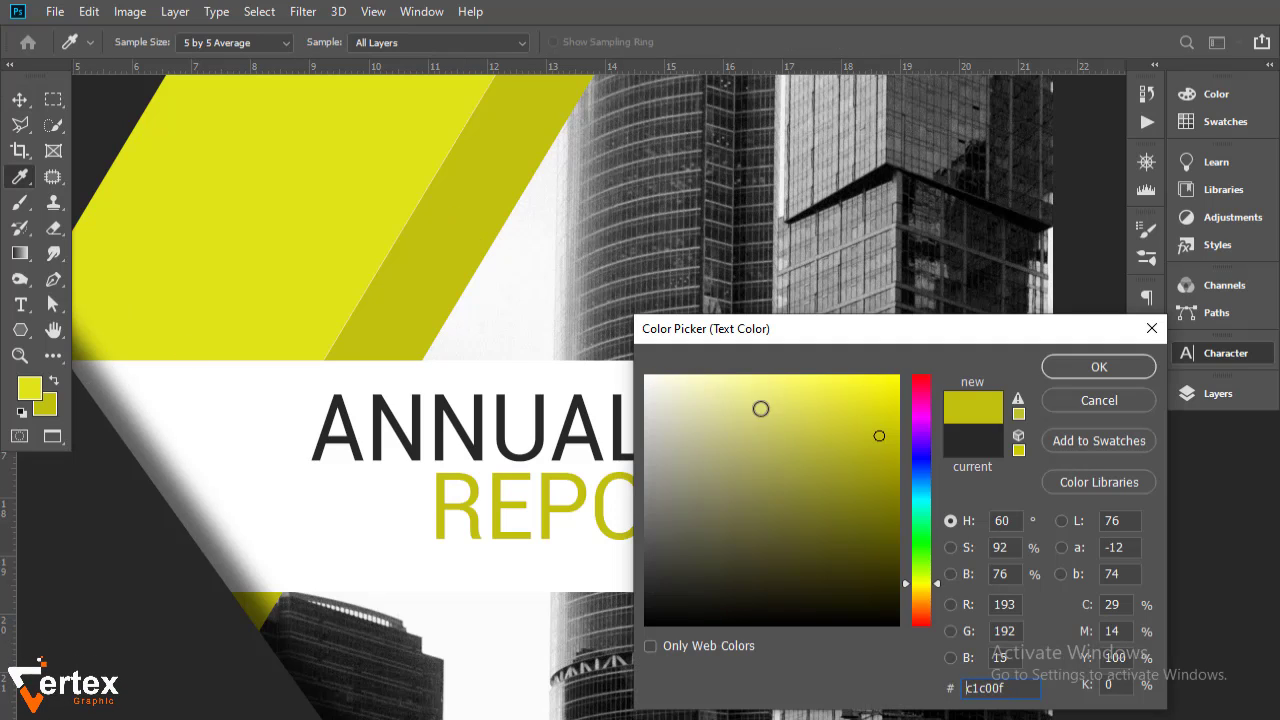
{"action": "left_click", "coordinate": [1099, 367]}
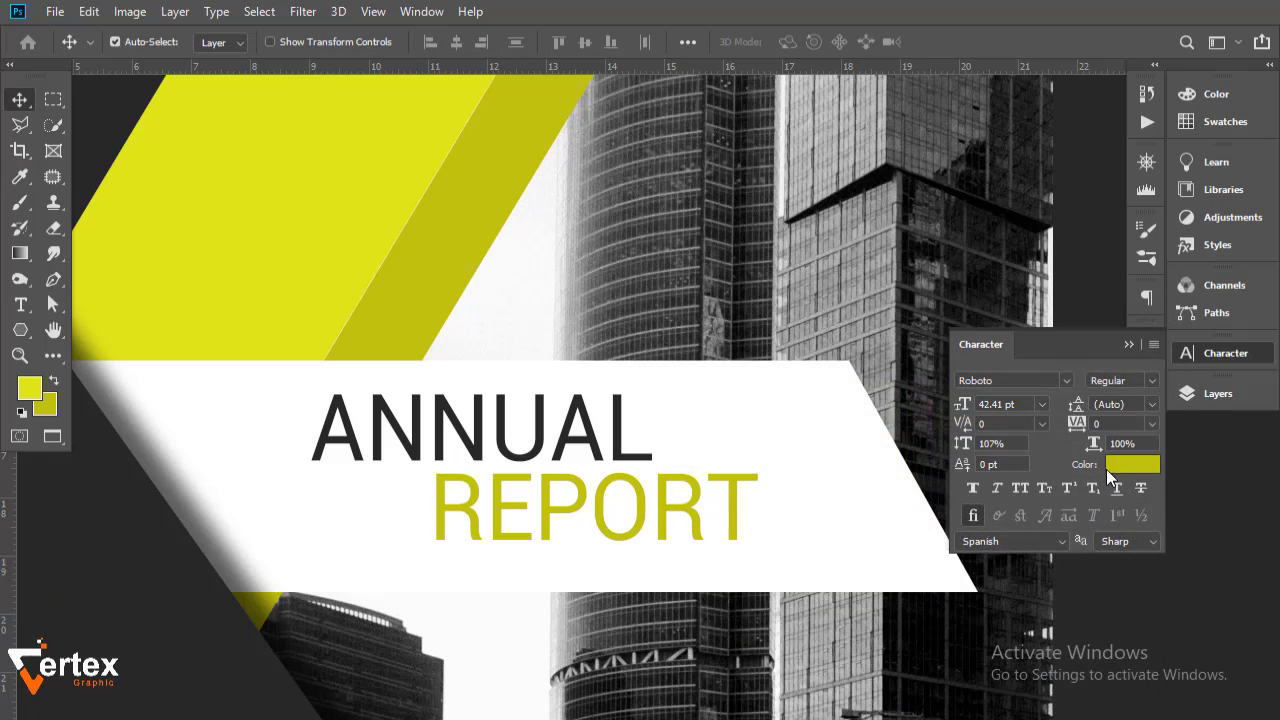
{"action": "left_click", "coordinate": [1132, 337]}
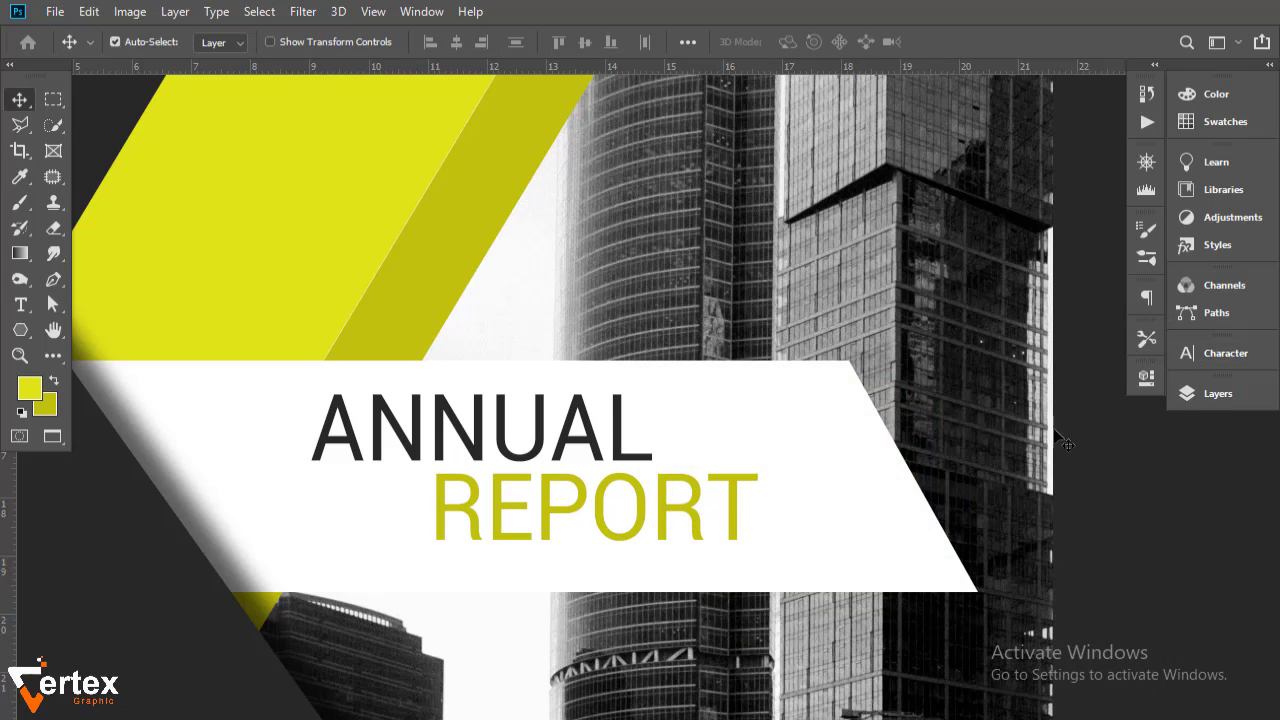
Group the ANNUAL and REPORT text layers and nudge the group slightly down within the white banner.
{"action": "left_click", "coordinate": [1220, 394]}
{"action": "left_click", "coordinate": [1076, 562], "text": "shift"}
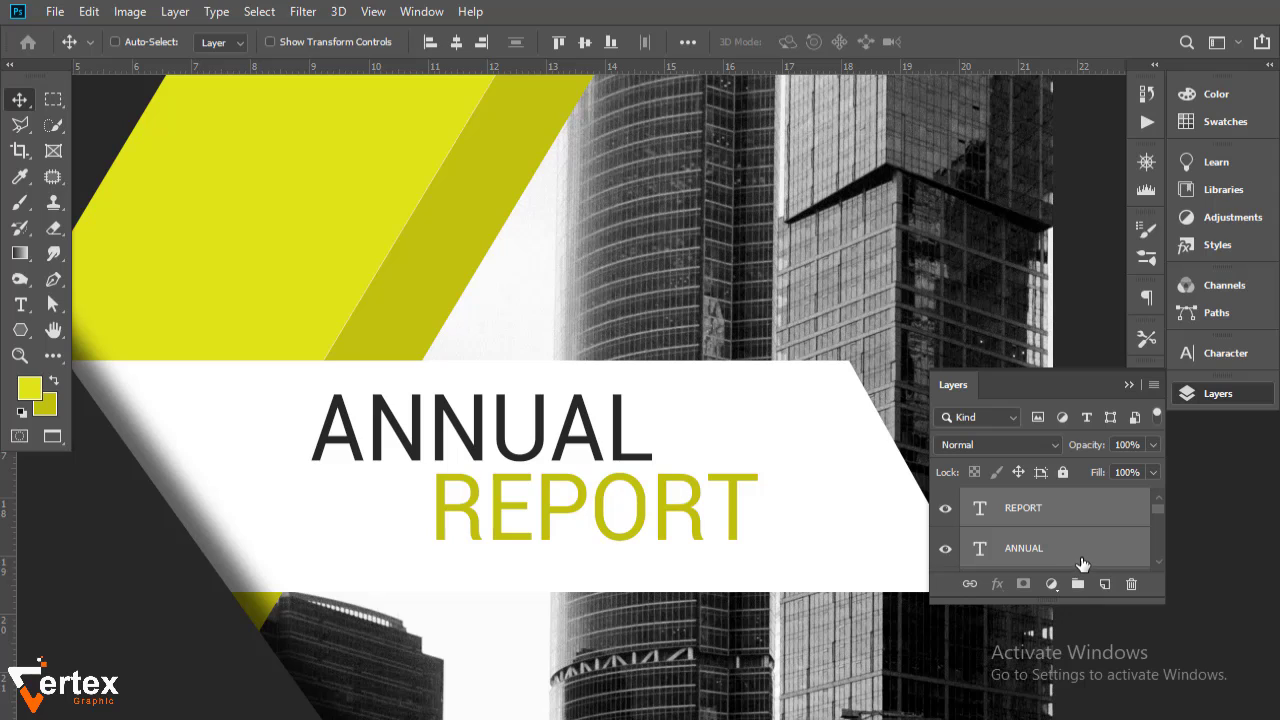
{"action": "key", "text": "ctrl+g"}
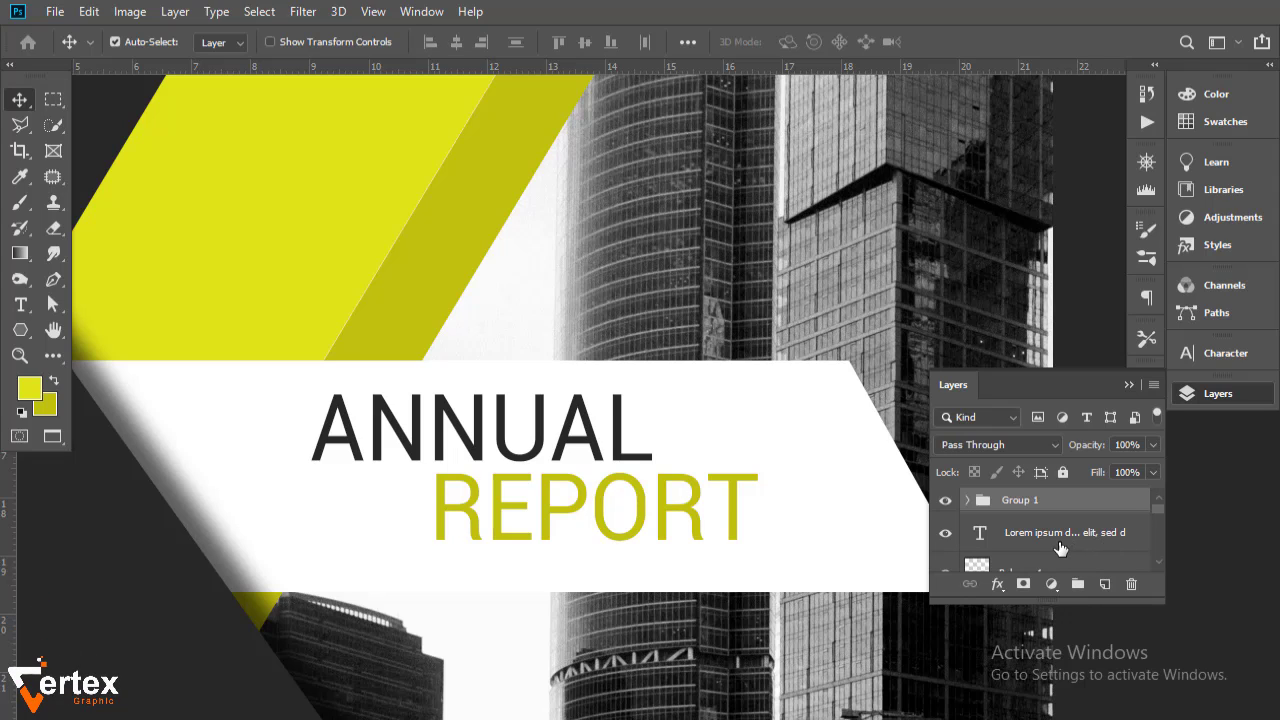
{"action": "key", "text": "shift+Down"}
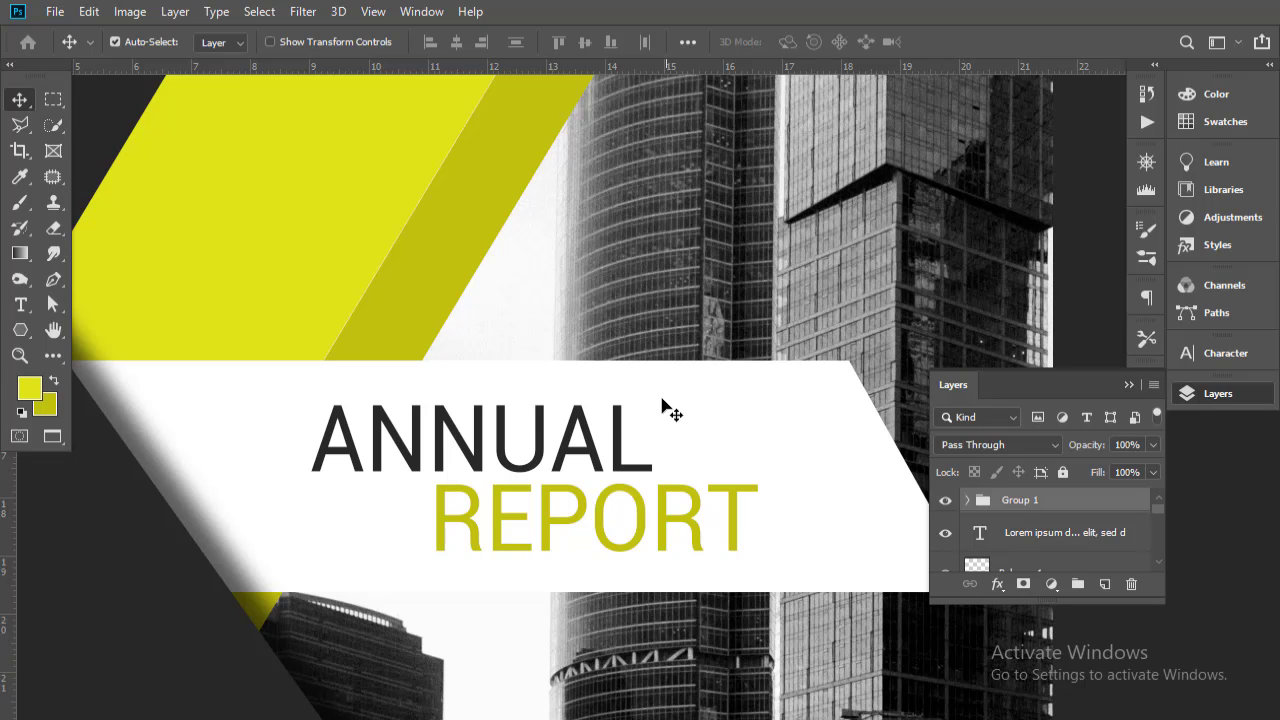
{"action": "left_click", "coordinate": [623, 401], "text": "ctrl+alt"}
{"action": "left_click", "coordinate": [623, 403], "text": "ctrl+alt"}
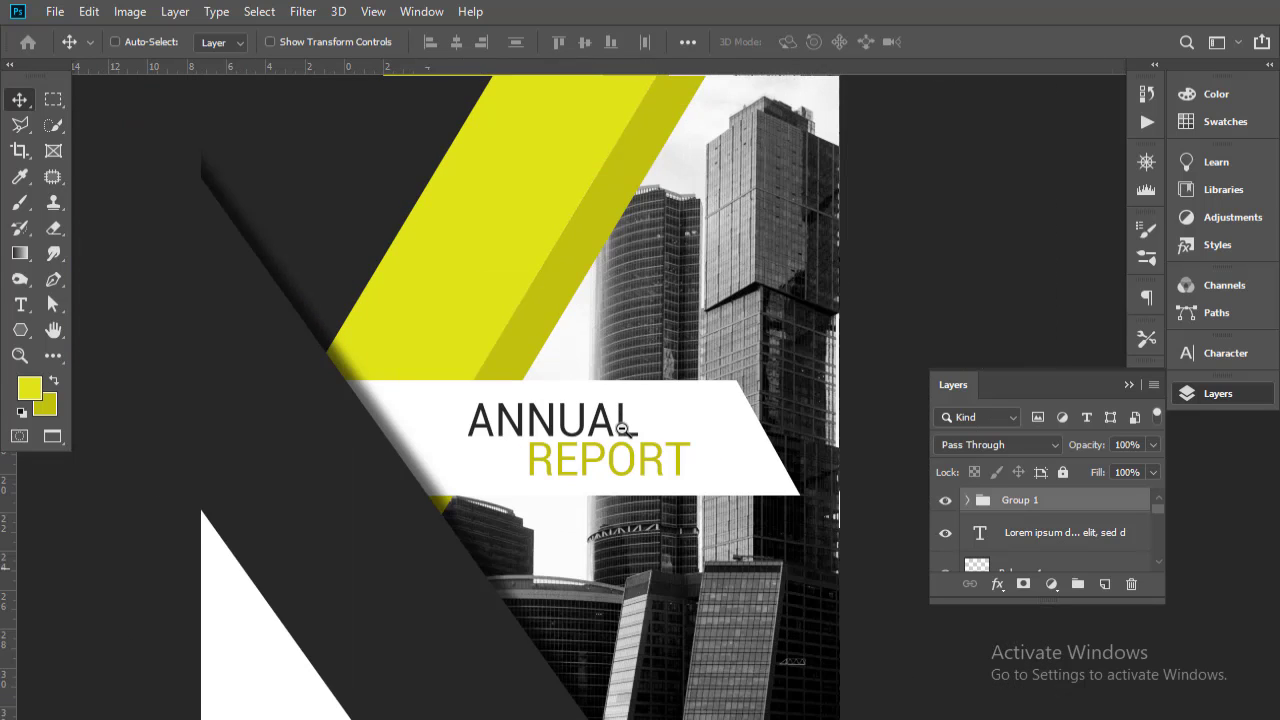
{"action": "left_click", "coordinate": [623, 428], "text": "ctrl+alt"}
{"action": "left_click_drag", "start_coordinate": [629, 432], "coordinate": [662, 465]}
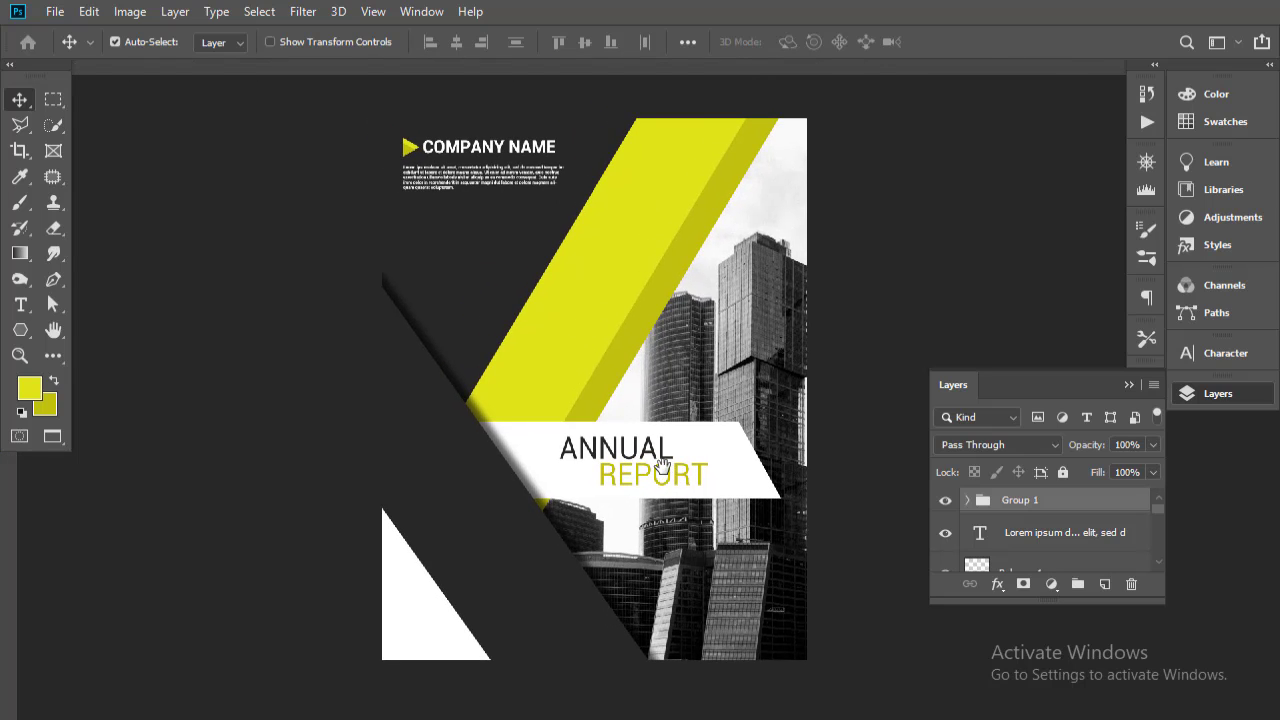
{"action": "key", "text": "ctrl+r"}
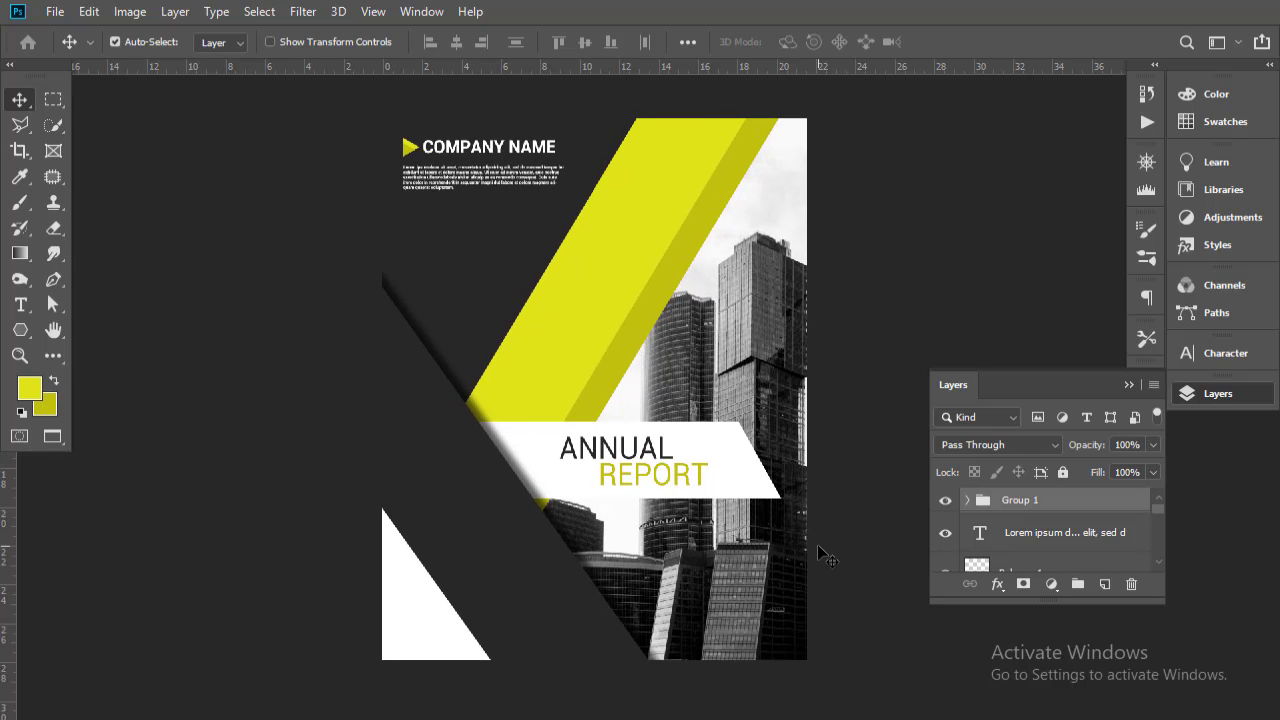